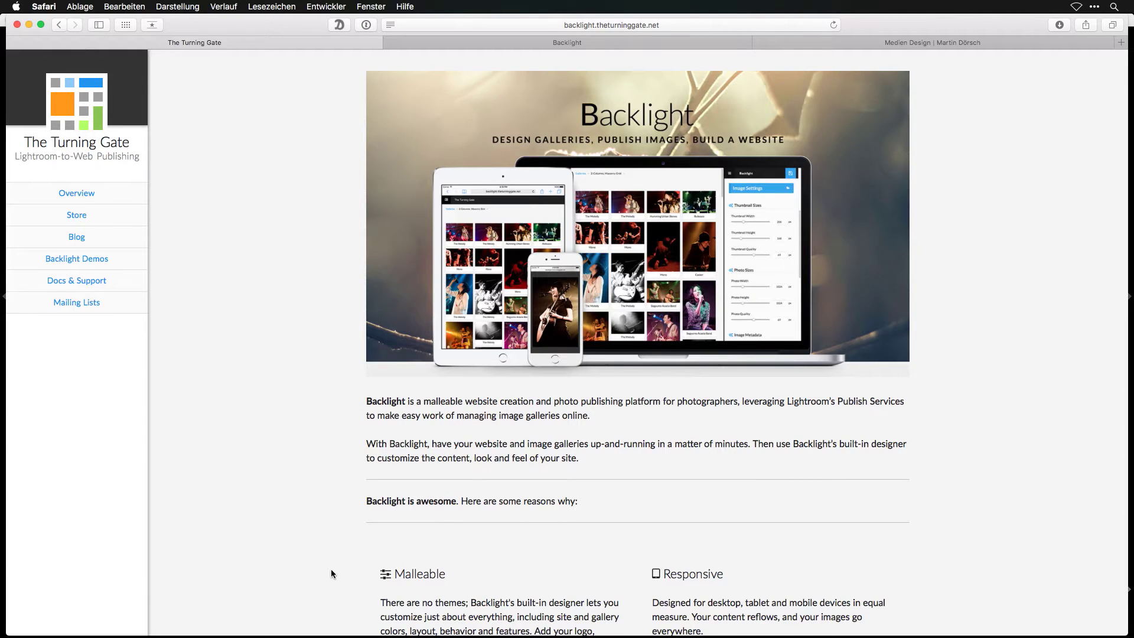
# - Open the store's Backlight page and review the $135 Backlight + Pages bundle and add-ons
pyautogui.scroll(-2, 332, 532)
pyautogui.scroll(-3, 326, 425)
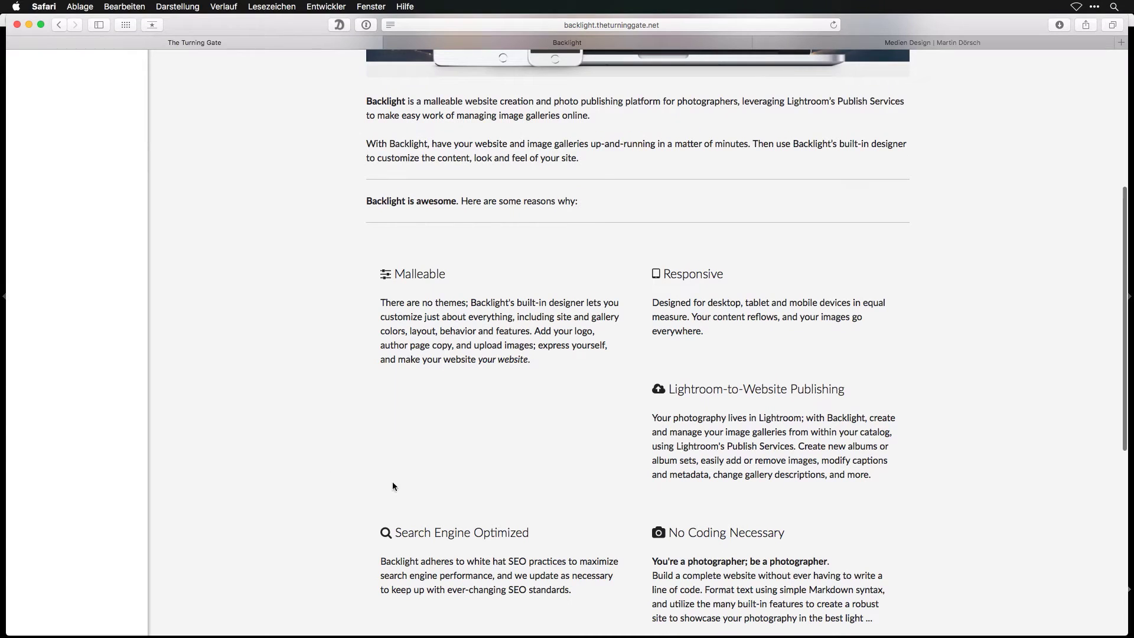
pyautogui.scroll(5, 319, 254)
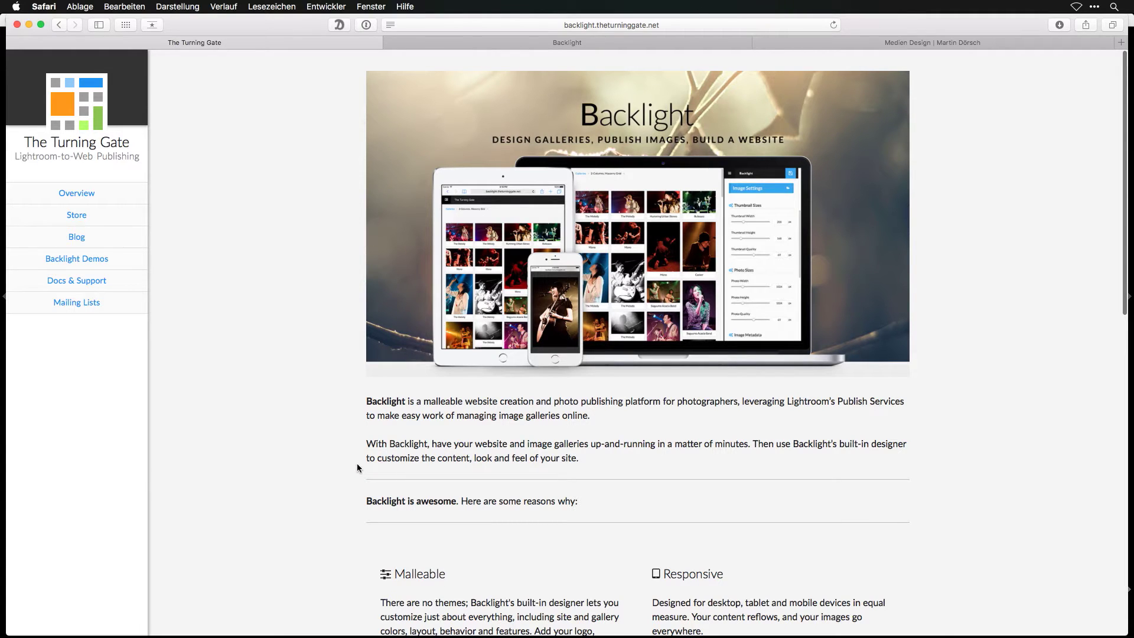
pyautogui.click(95, 218)
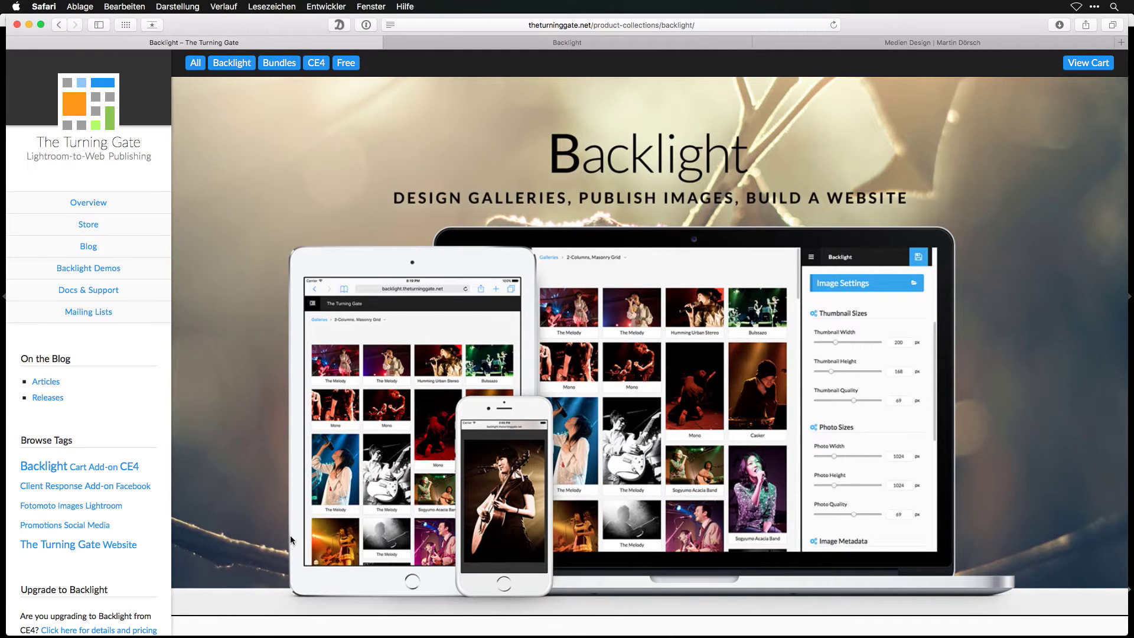
pyautogui.scroll(-5, 289, 535)
pyautogui.scroll(-2, 299, 378)
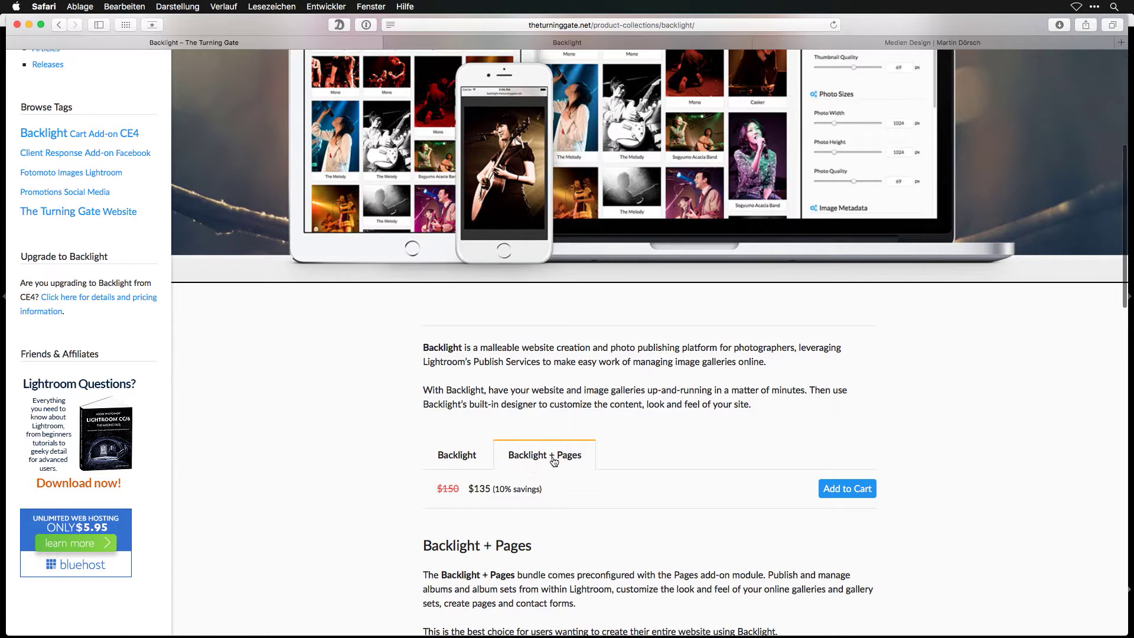
pyautogui.scroll(-3, 514, 540)
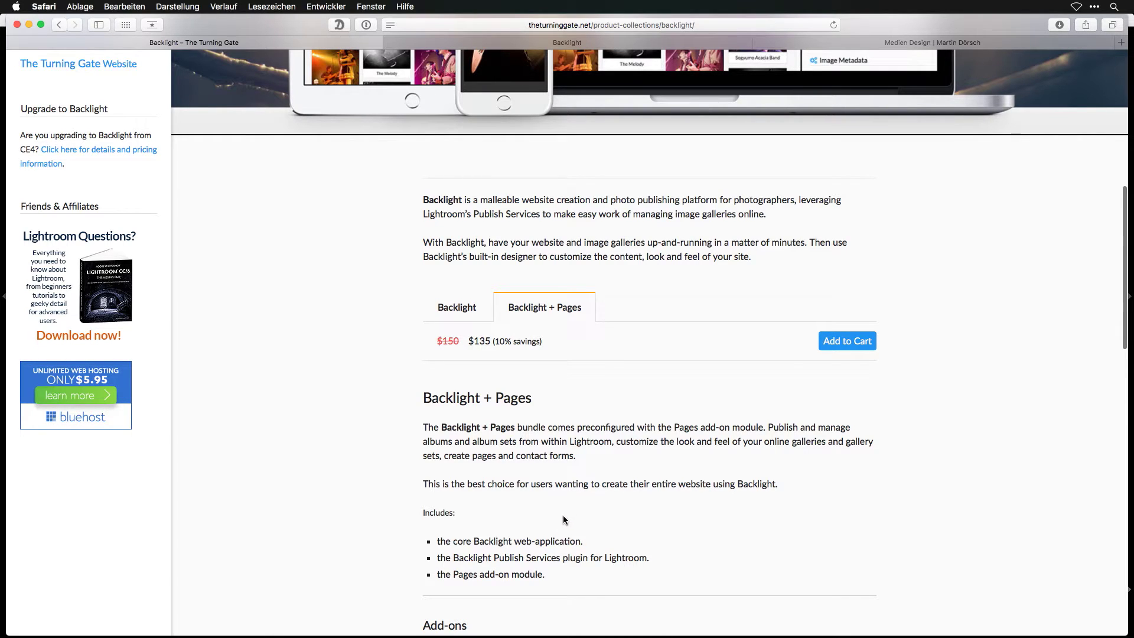
pyautogui.scroll(-10, 567, 519)
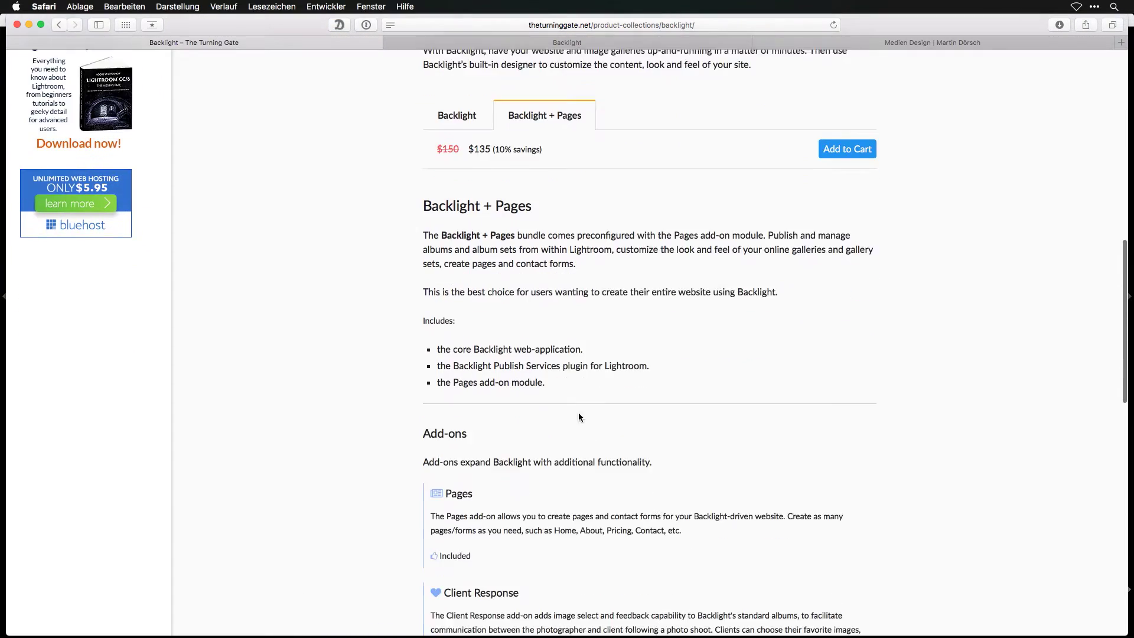
pyautogui.scroll(-2, 567, 325)
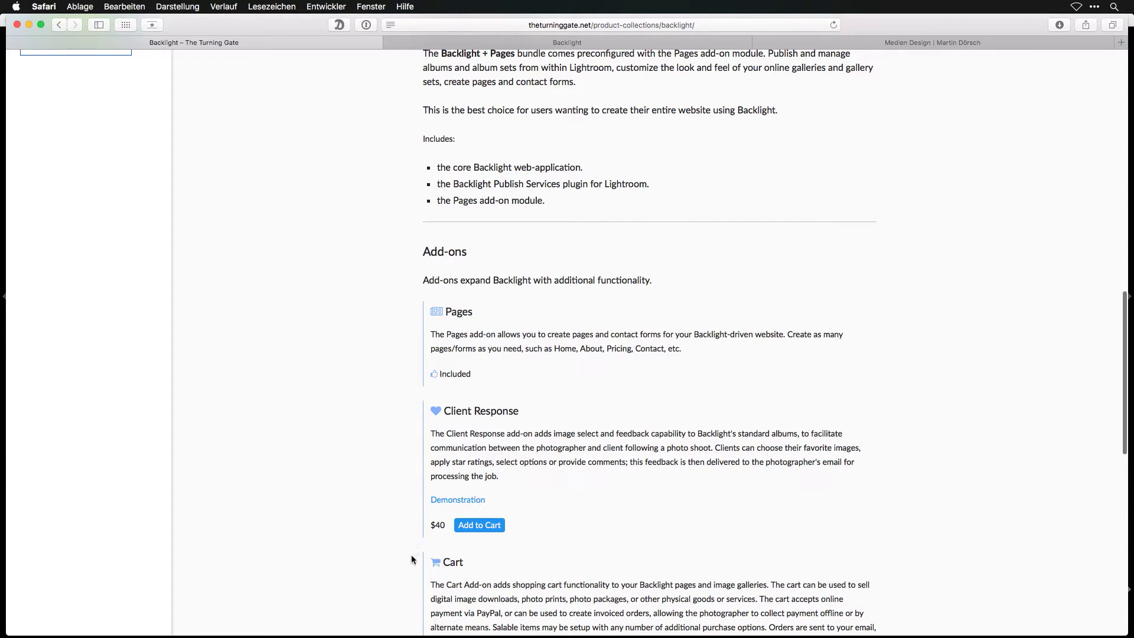
pyautogui.scroll(1, 425, 518)
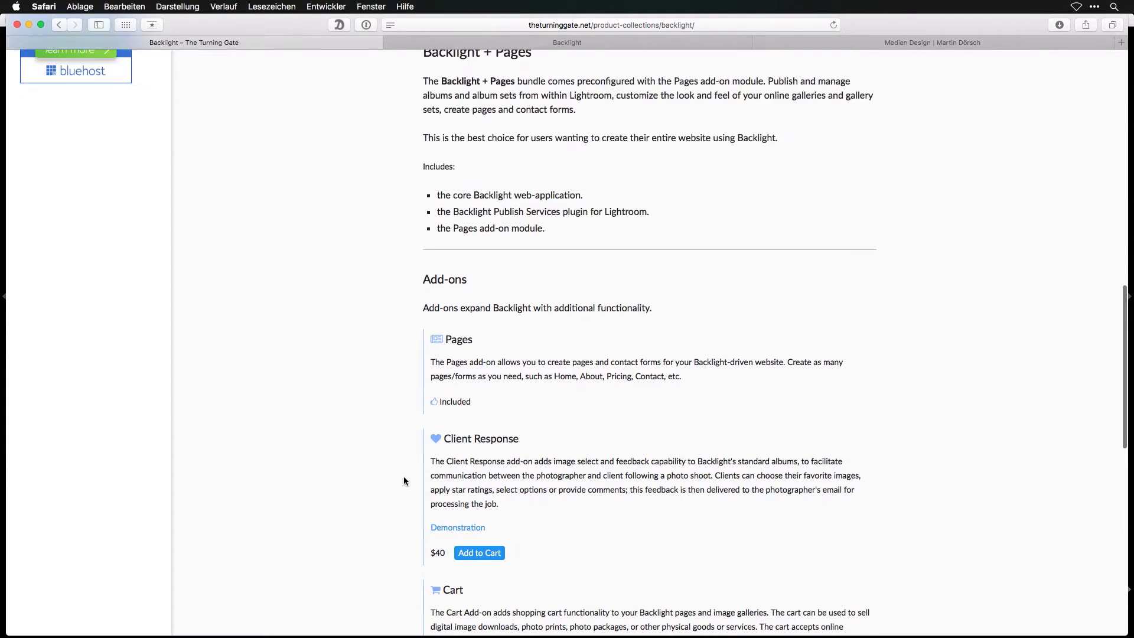
pyautogui.scroll(4, 403, 476)
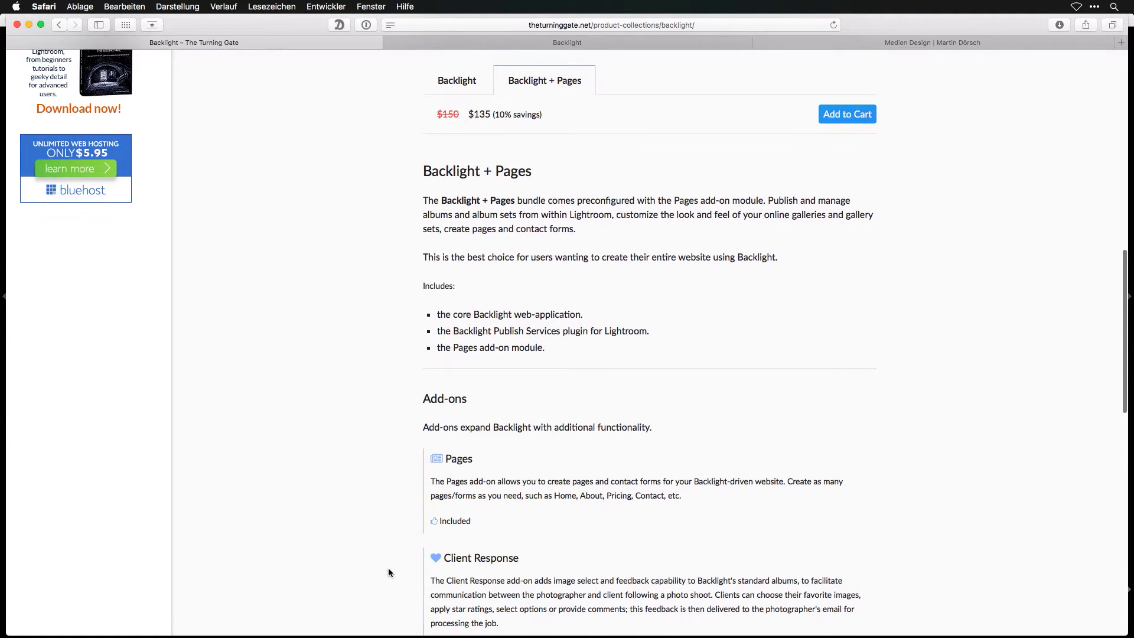
pyautogui.scroll(-5, 395, 514)
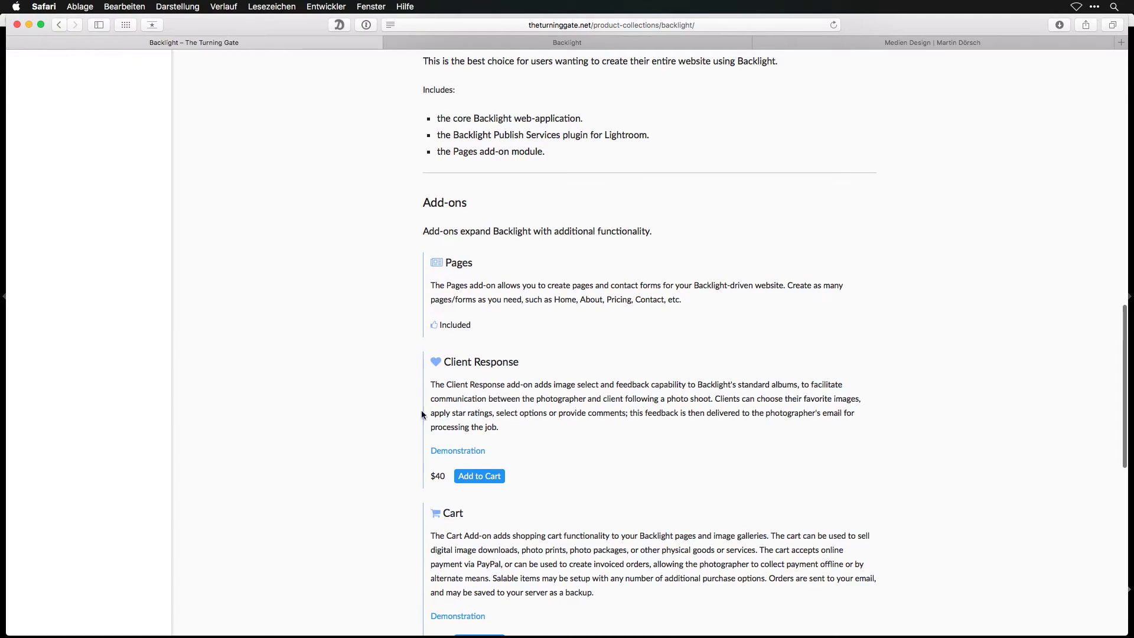
pyautogui.scroll(4, 395, 384)
pyautogui.scroll(2, 393, 423)
pyautogui.scroll(1, 402, 437)
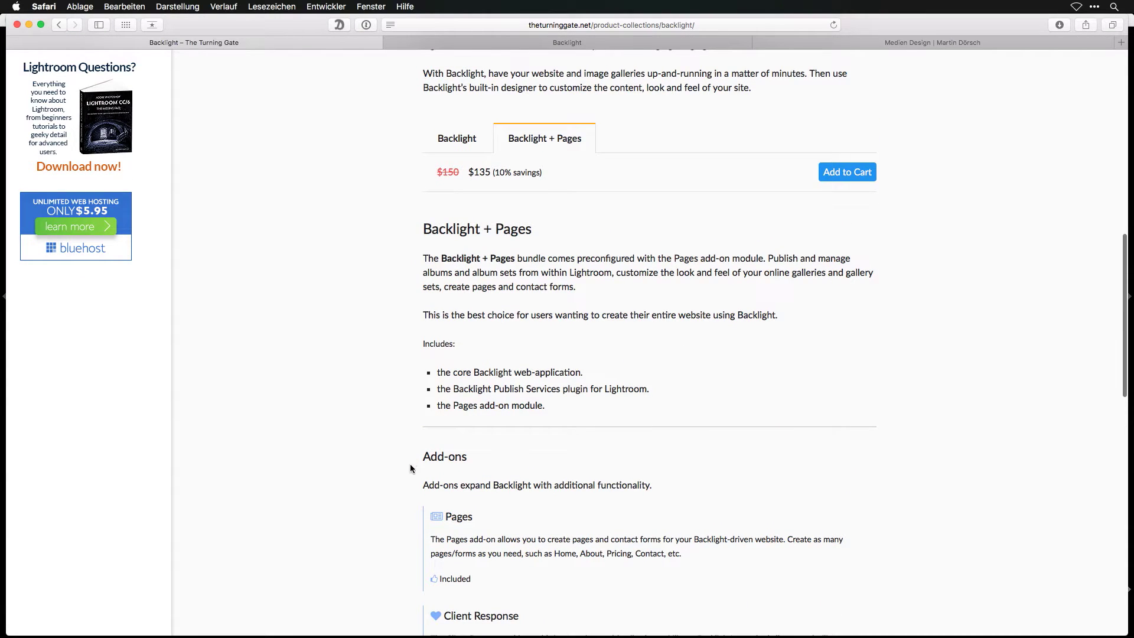
pyautogui.scroll(10, 484, 305)
pyautogui.scroll(5, 503, 373)
pyautogui.scroll(2, 485, 484)
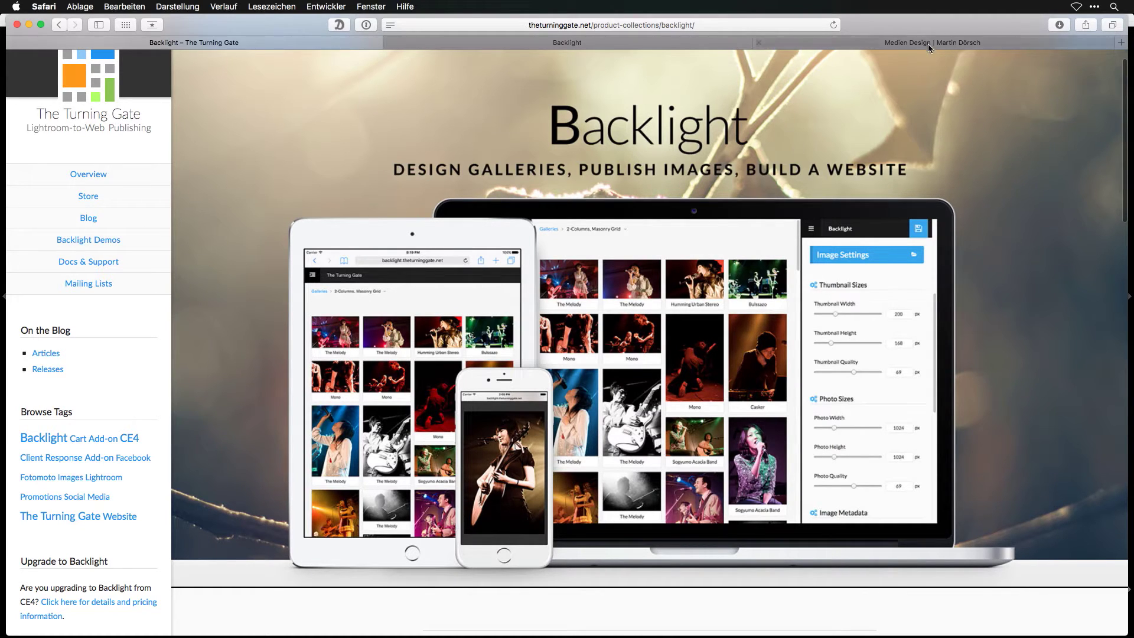
# - Switch to the client photo gallery tab and scroll down through its thumbnails
pyautogui.click(931, 48)
pyautogui.scroll(-1, 579, 183)
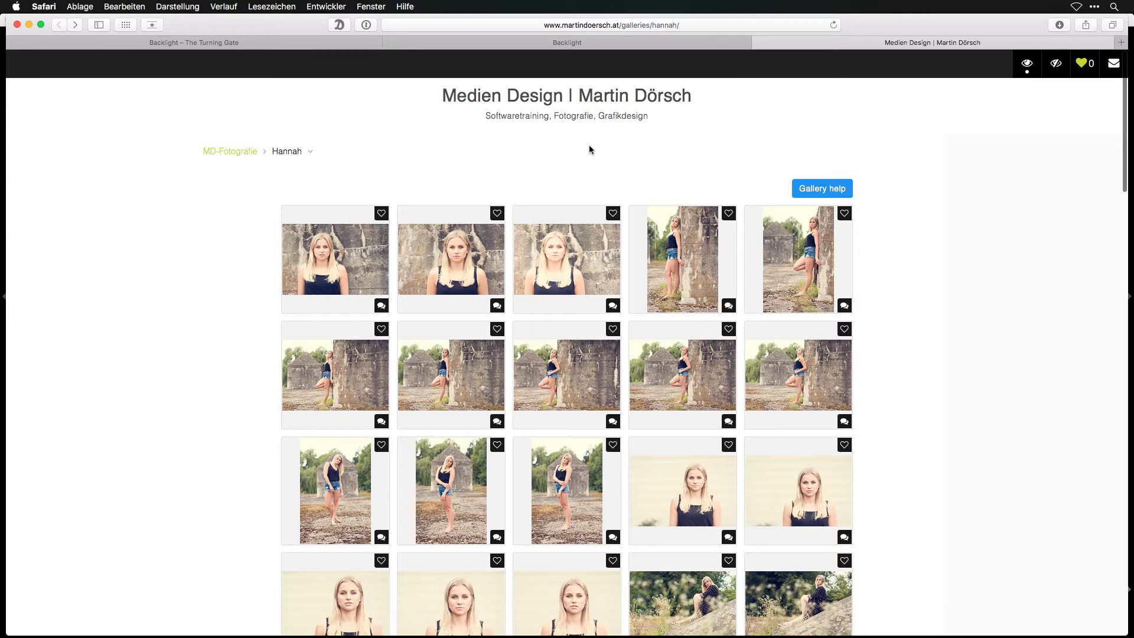
pyautogui.scroll(-5, 405, 430)
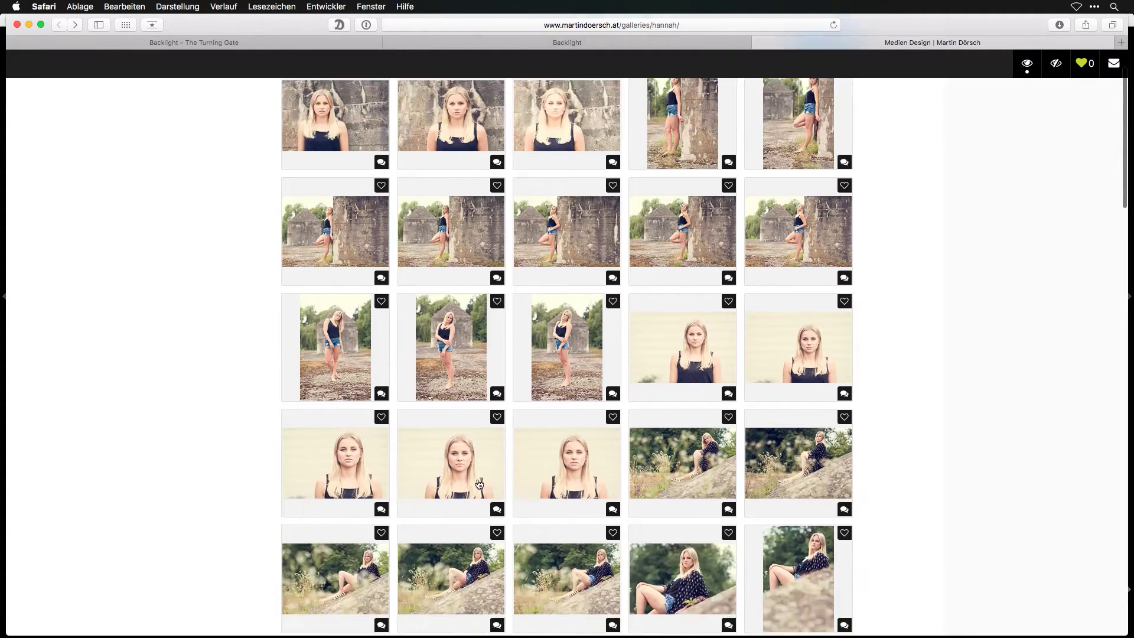
pyautogui.scroll(-5, 472, 384)
pyautogui.scroll(-5, 512, 351)
pyautogui.scroll(-3, 512, 354)
pyautogui.scroll(-10, 513, 567)
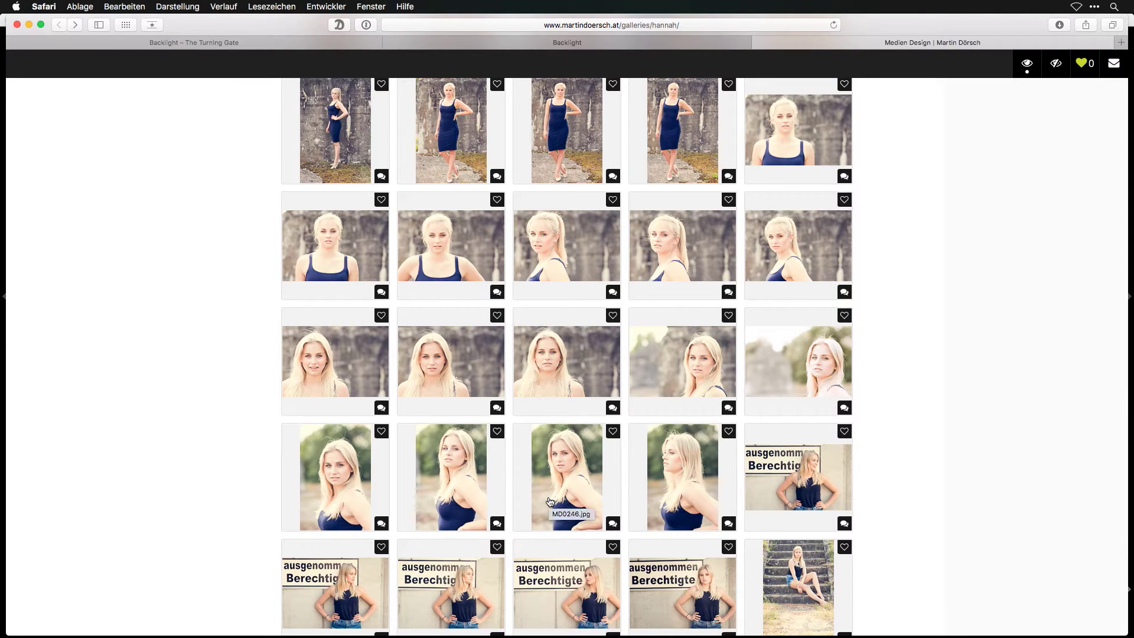
# - View the soft-focus portrait full size, step ahead, and favourite the profile portrait
pyautogui.click(779, 363)
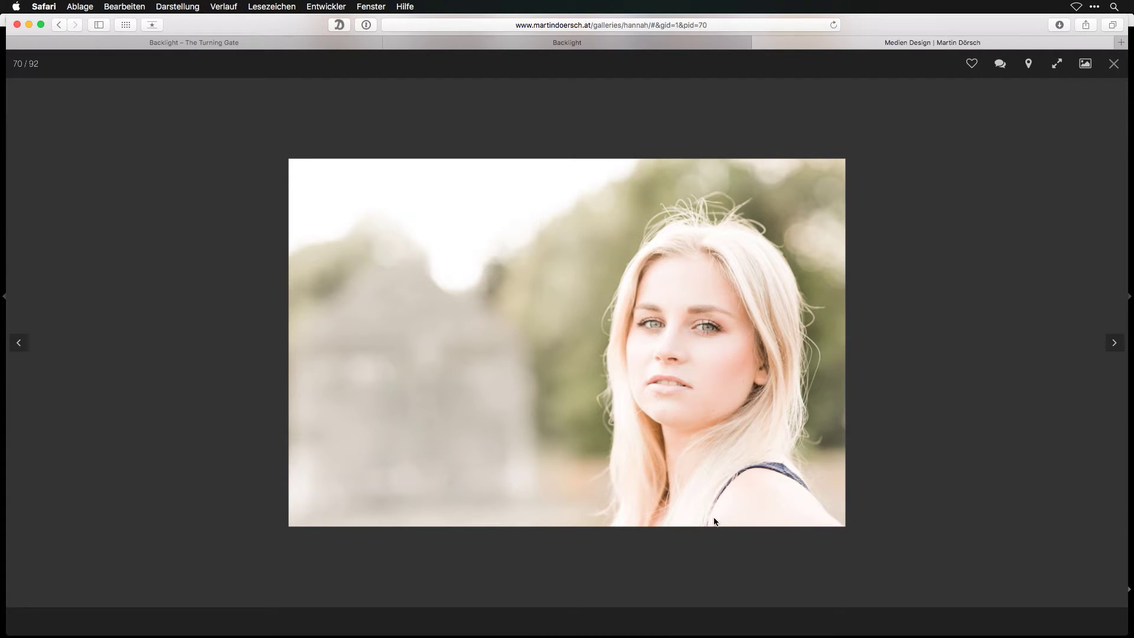
pyautogui.click(1114, 344)
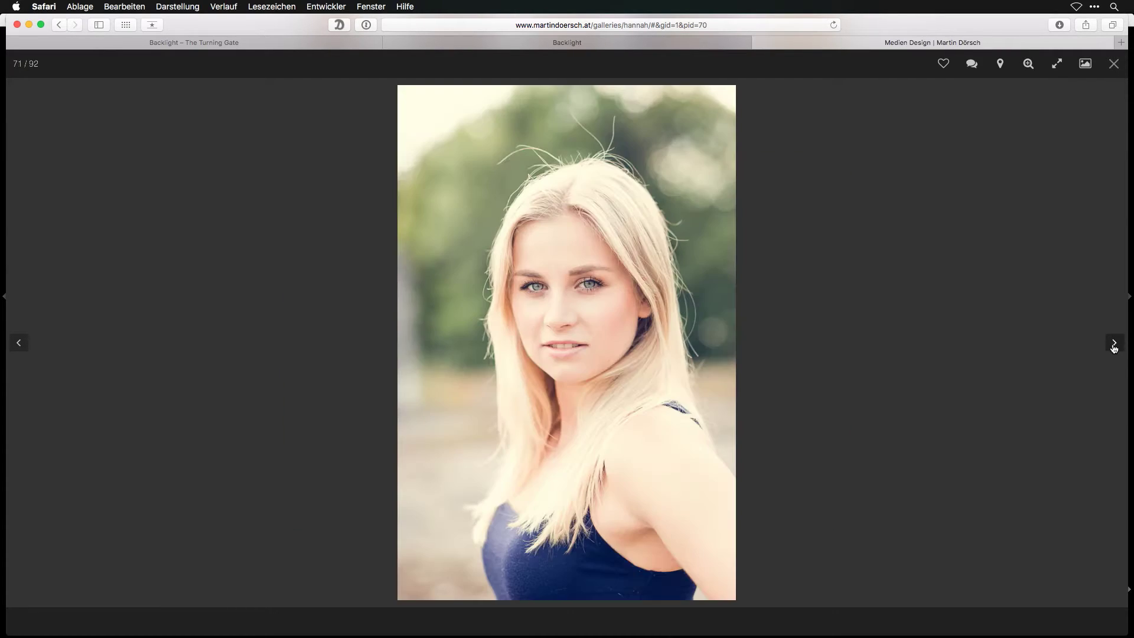
pyautogui.click(1114, 346)
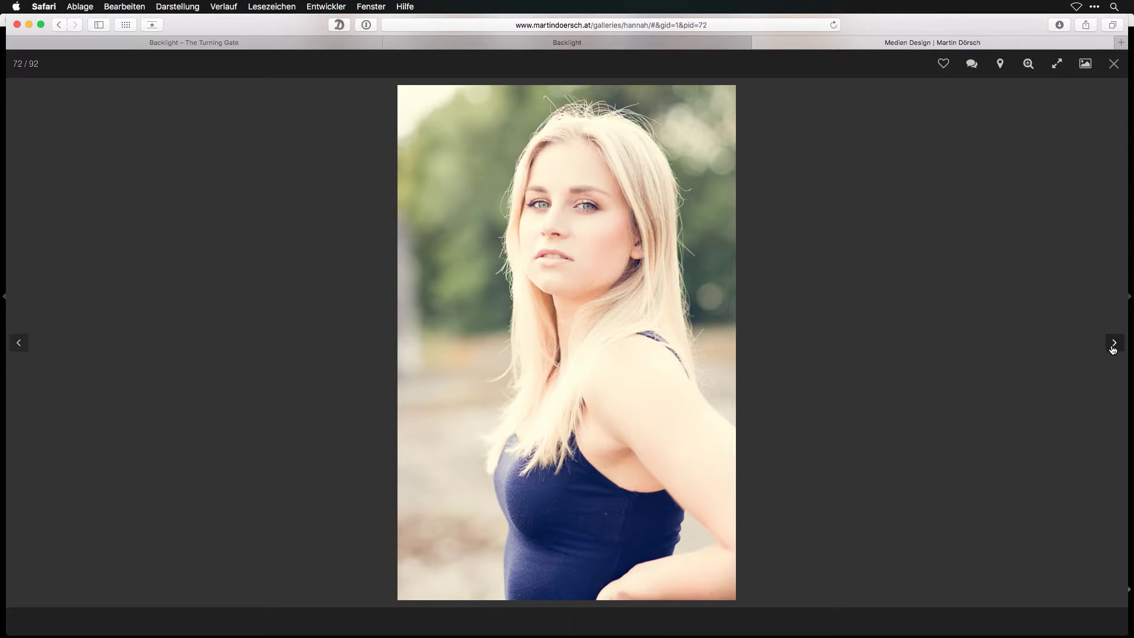
pyautogui.click(1113, 347)
pyautogui.click(1111, 351)
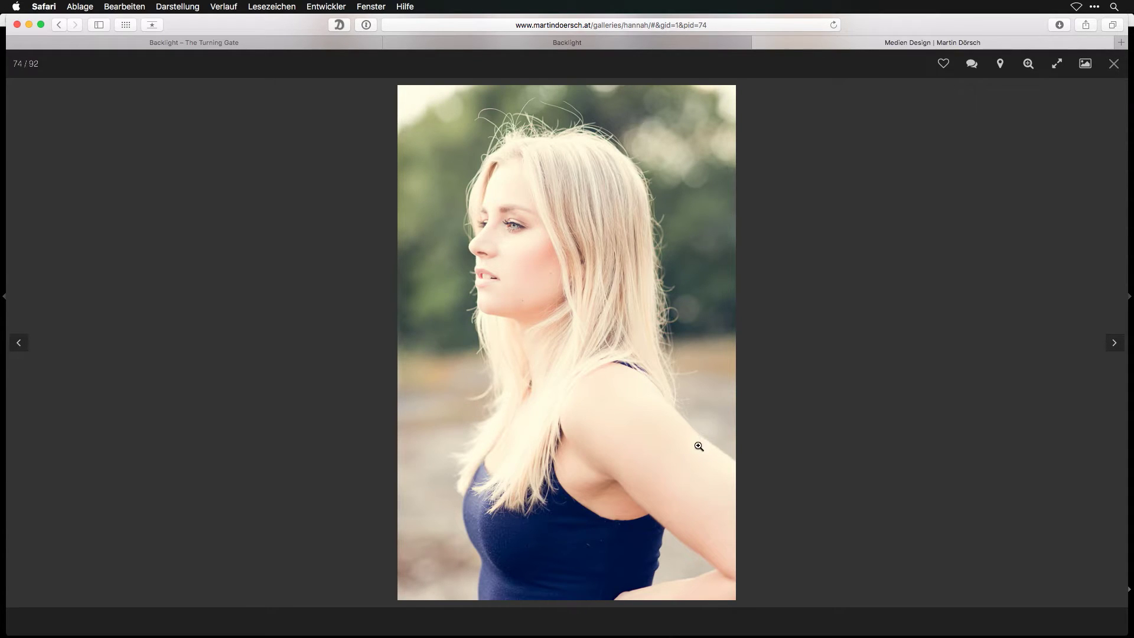
pyautogui.click(944, 67)
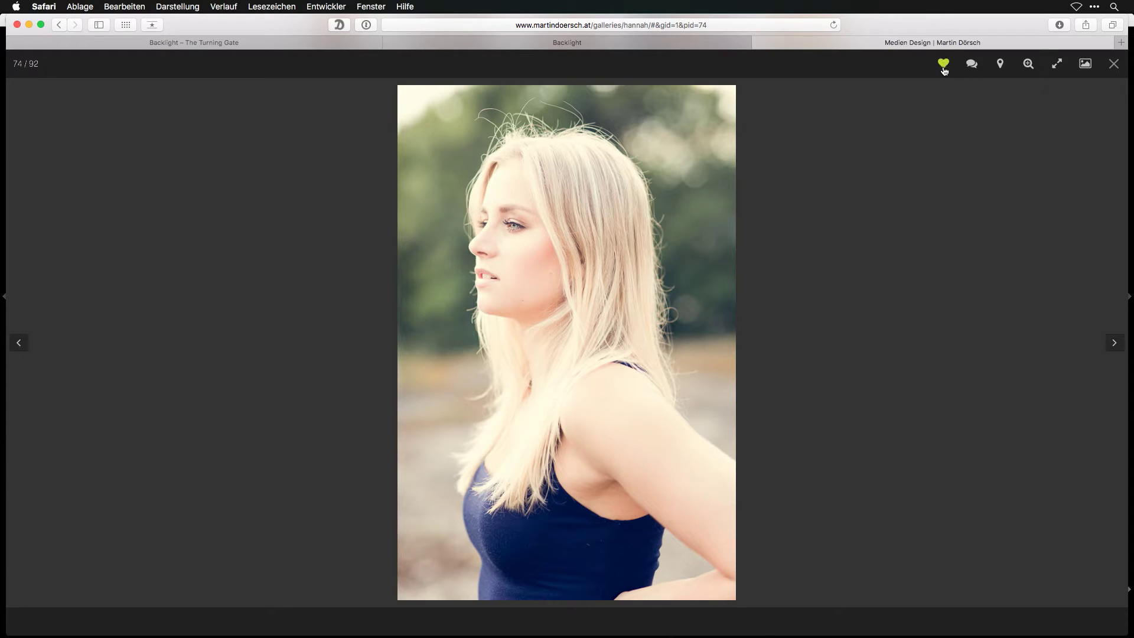
pyautogui.click(1120, 67)
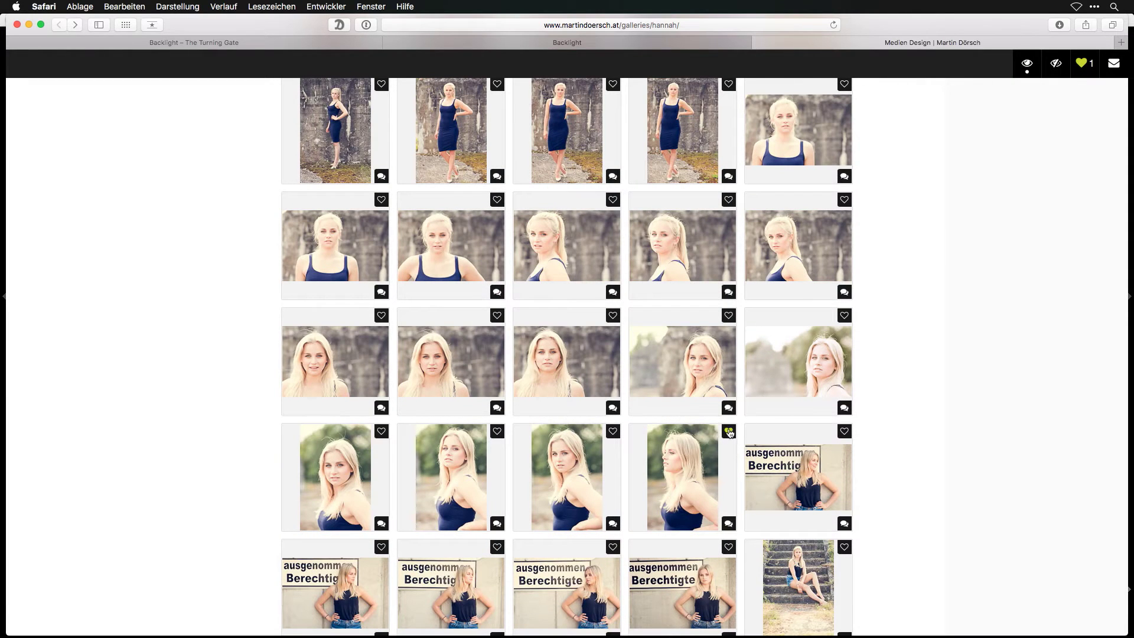
# - Favourite another portrait, the B&W portrait, hill-path, seated-on-rock and blurry flowers photos in the grid
pyautogui.click(497, 315)
pyautogui.scroll(-5, 558, 384)
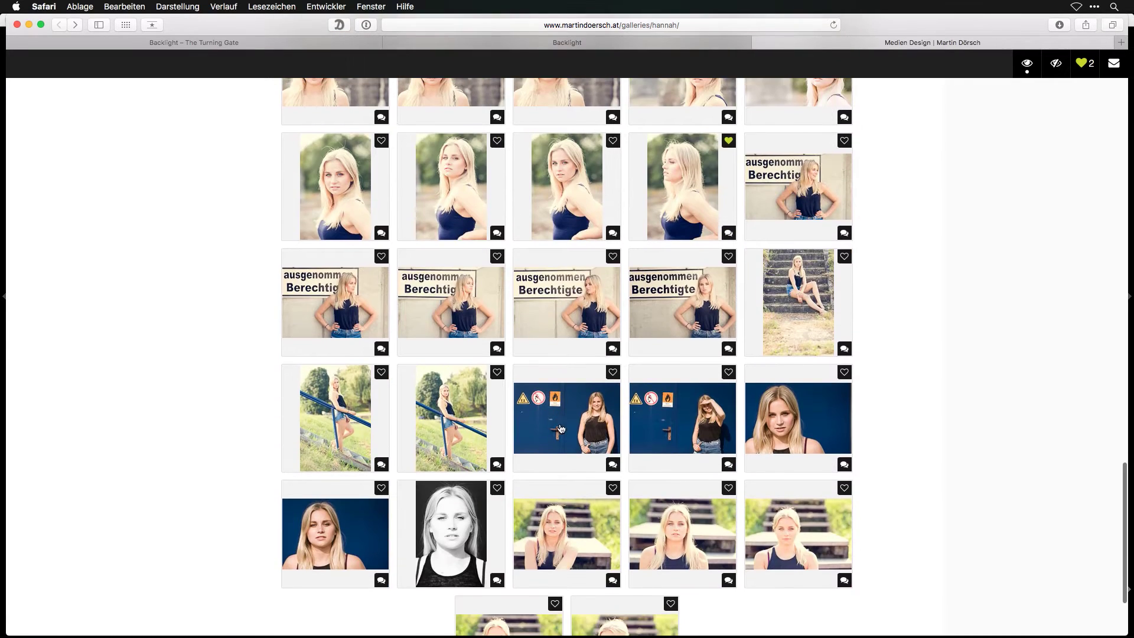
pyautogui.click(497, 488)
pyautogui.scroll(2, 721, 411)
pyautogui.scroll(5, 722, 412)
pyautogui.scroll(4, 723, 410)
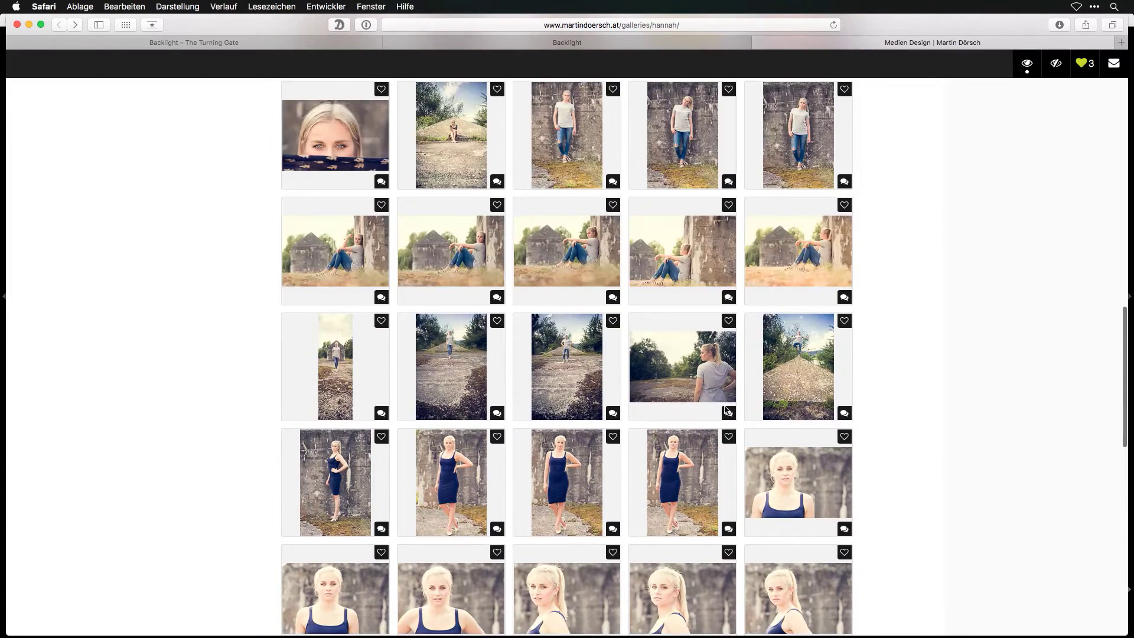
pyautogui.scroll(3, 726, 410)
pyautogui.scroll(1, 709, 443)
pyautogui.click(497, 355)
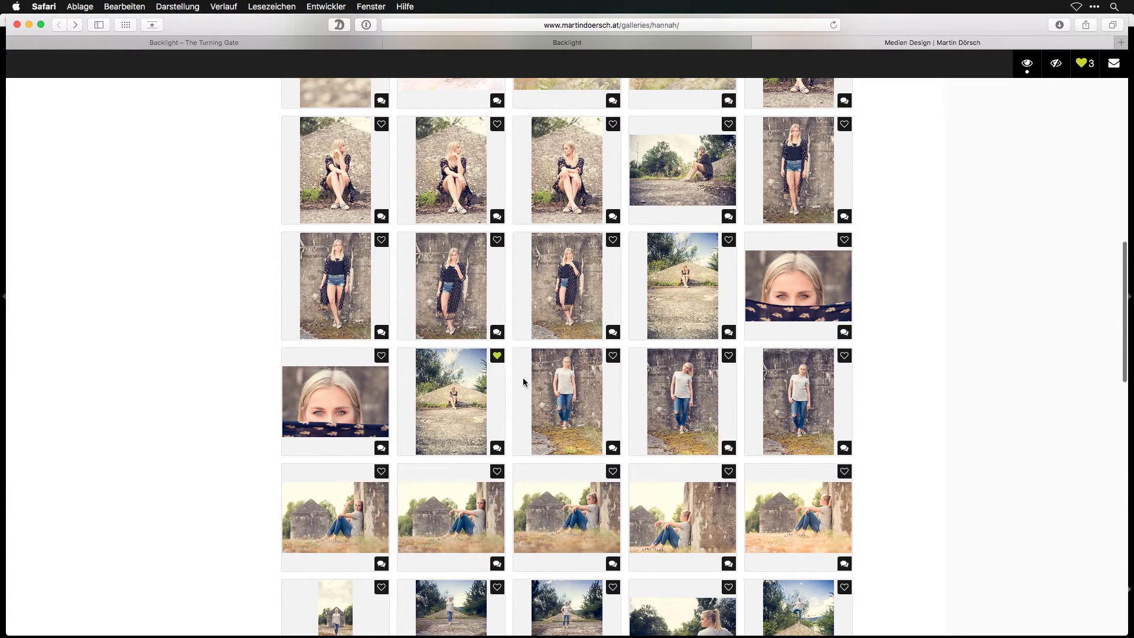
pyautogui.scroll(3, 697, 351)
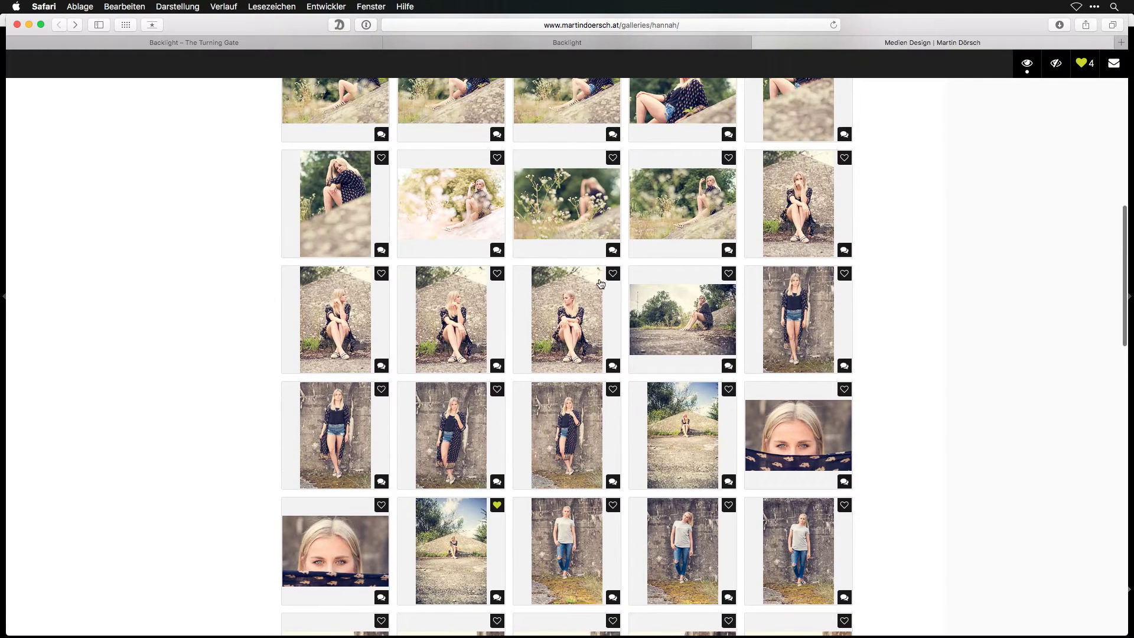
pyautogui.click(613, 274)
pyautogui.click(497, 158)
# - Dim non-favourites, filter to favourites only, and unfavourite the hill-path photo
pyautogui.click(1056, 65)
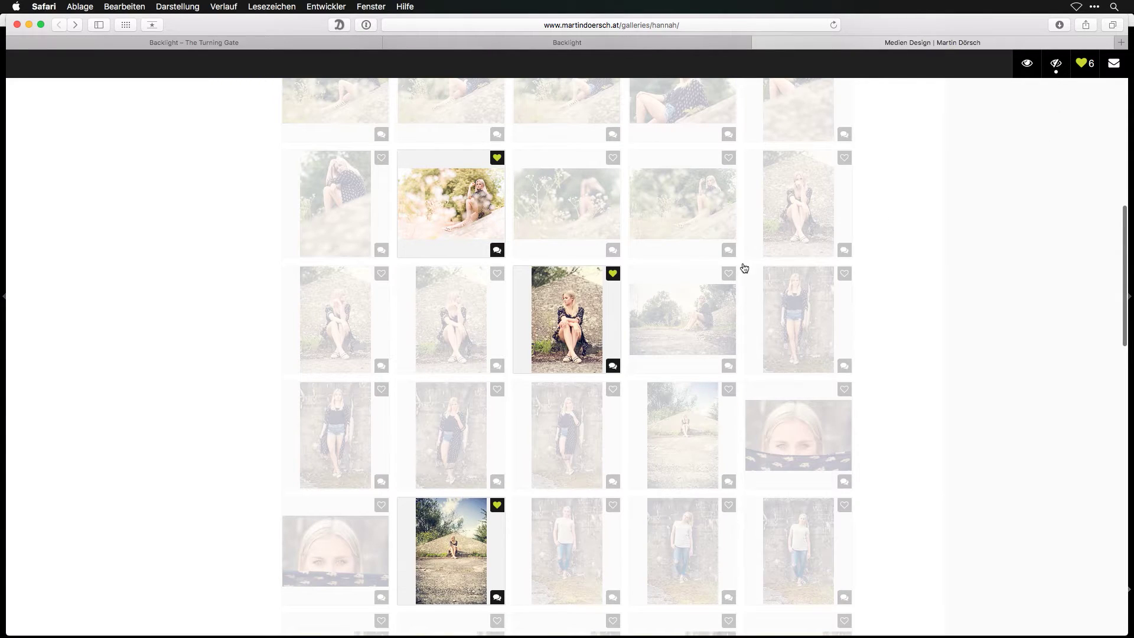
pyautogui.scroll(-6, 449, 355)
pyautogui.scroll(7, 449, 355)
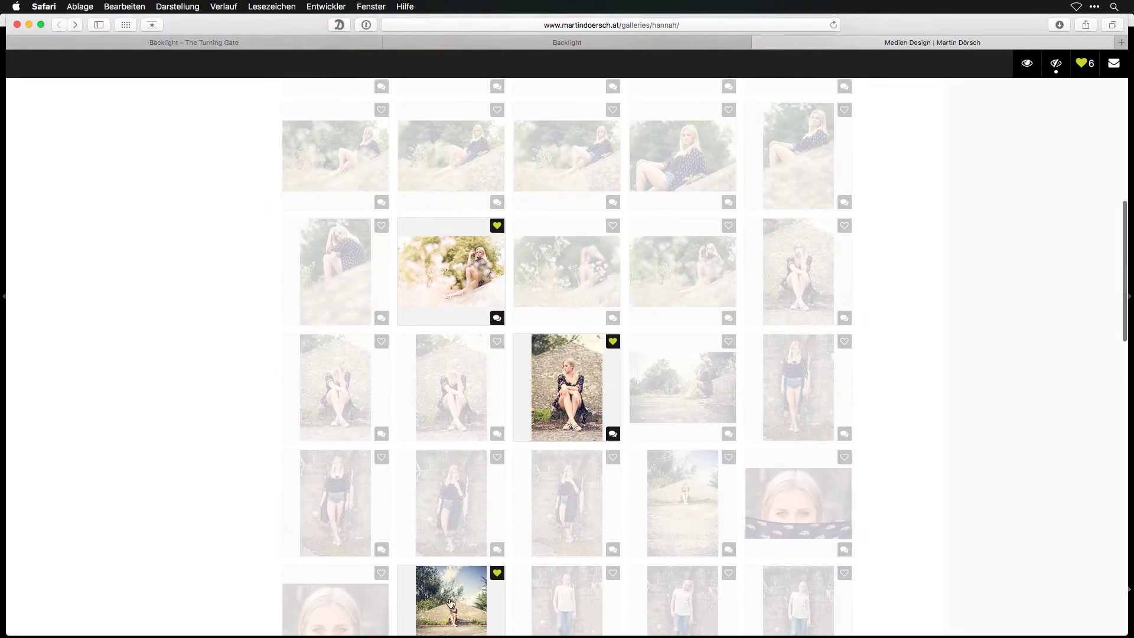
pyautogui.click(1084, 65)
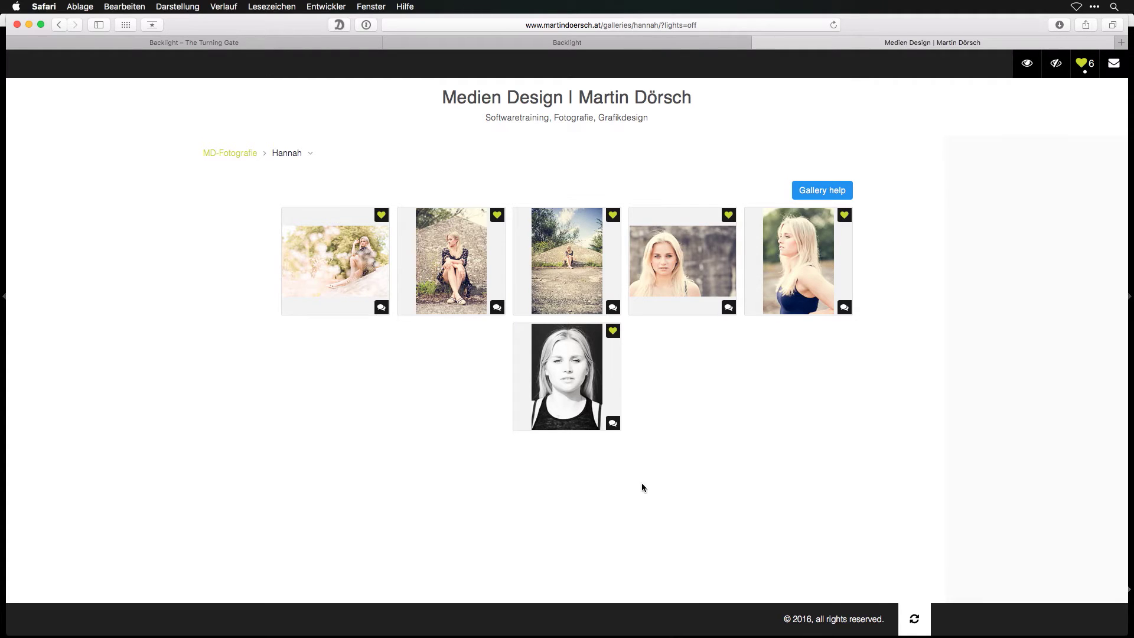
pyautogui.click(612, 216)
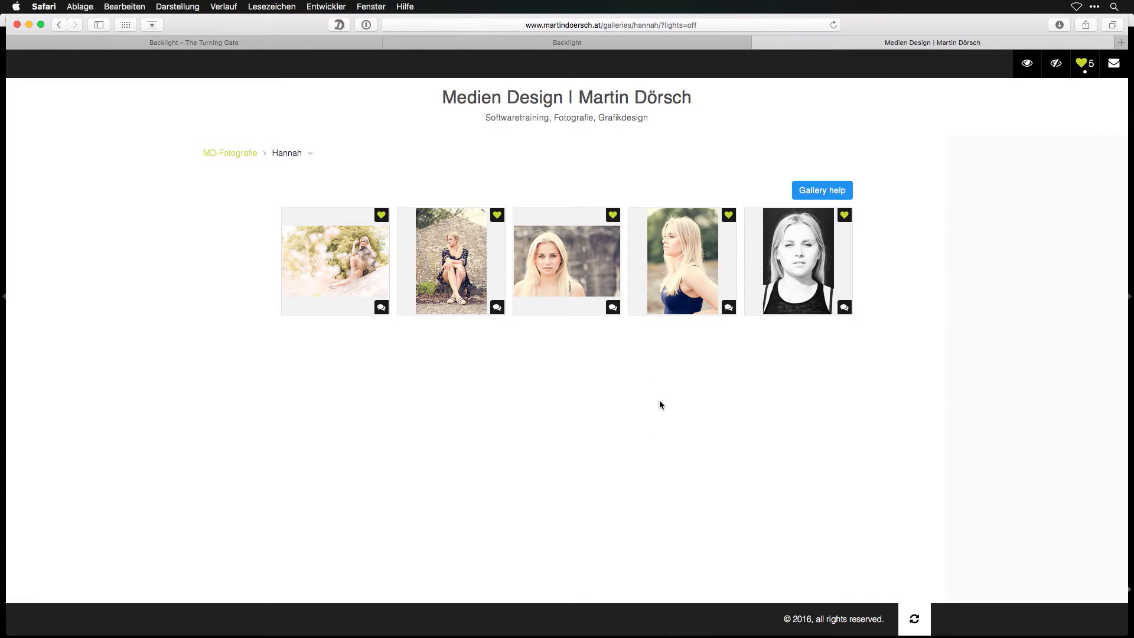
# - Submit feedback with the client's name, contact details and message 'Super Fotos, diese bitte retuschiere'
pyautogui.click(1114, 62)
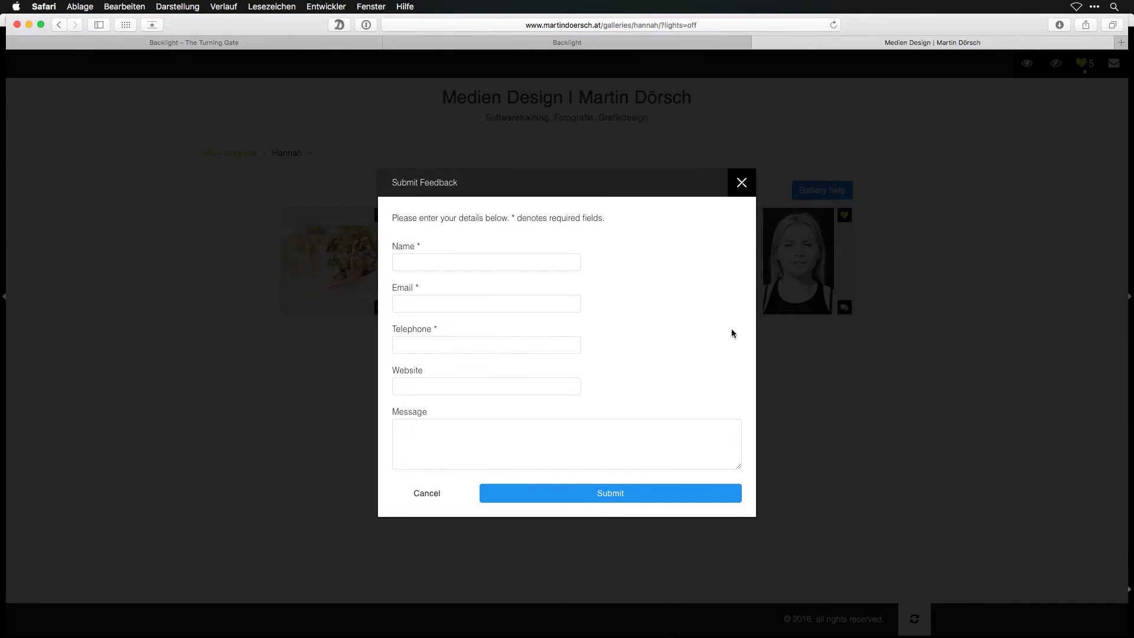
pyautogui.click(491, 262)
pyautogui.write('Kund')
pyautogui.write('@i')
pyautogui.write('rgendwa')
pyautogui.write('12345')
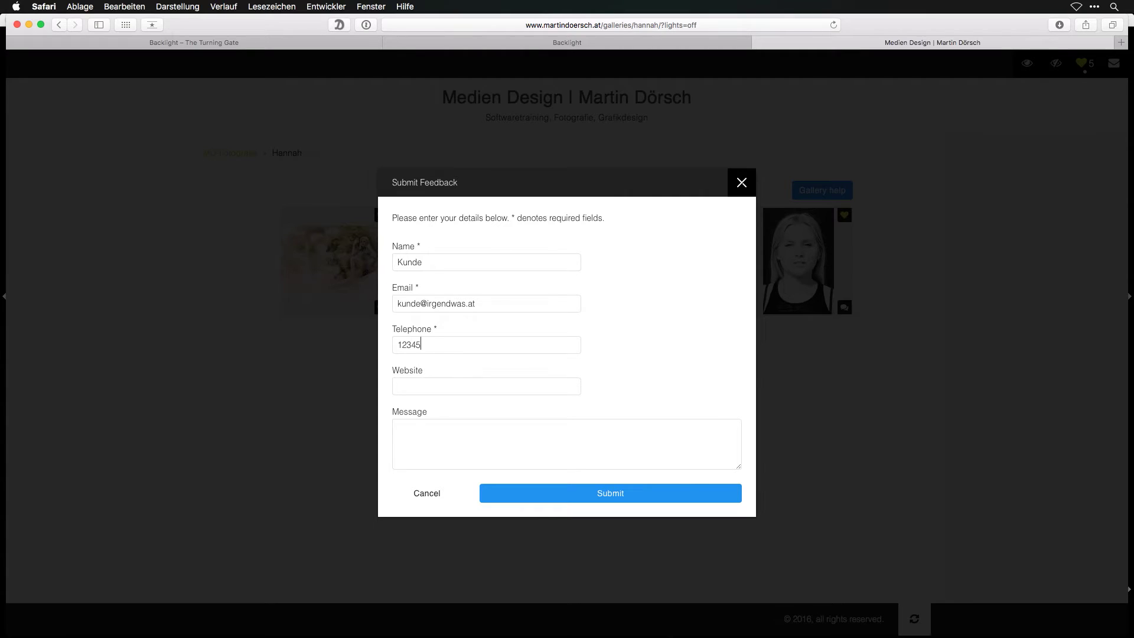
pyautogui.write('67890')
pyautogui.press('Tab')
pyautogui.write('Super')
pyautogui.write(' Fotos, diese bitt')
pyautogui.write('e retuschiere')
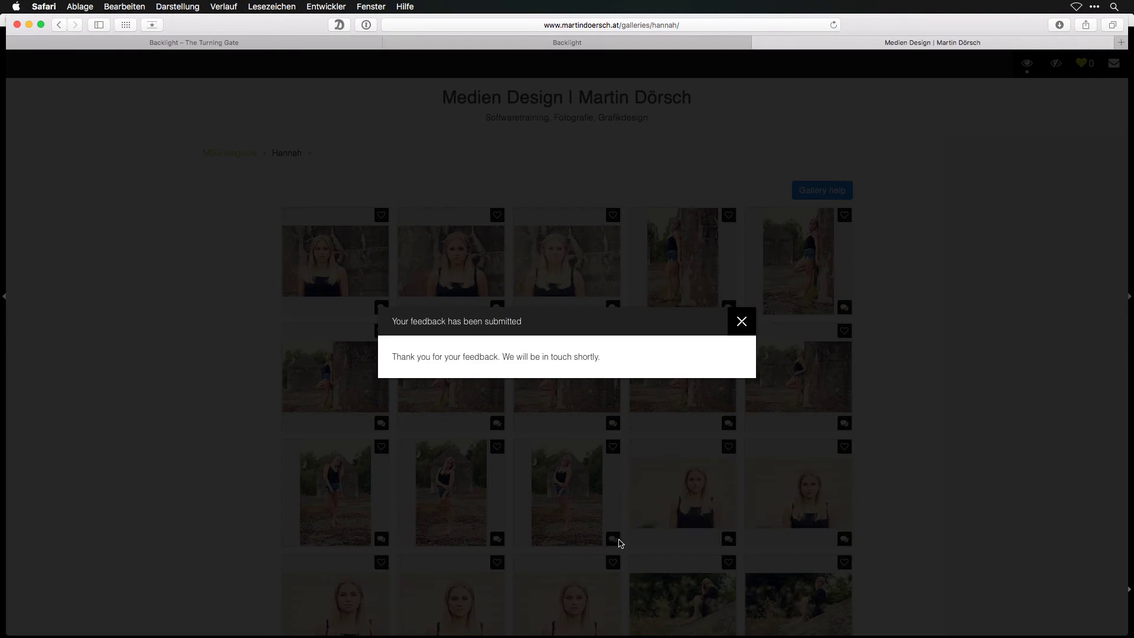
pyautogui.click(742, 321)
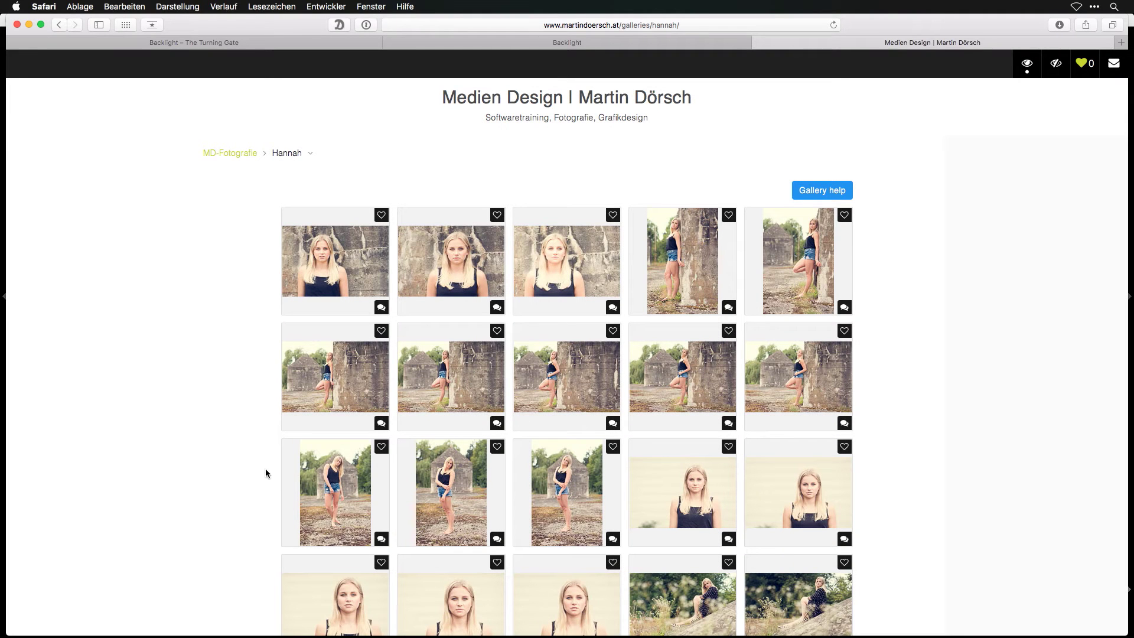
pyautogui.press('super+Tab')
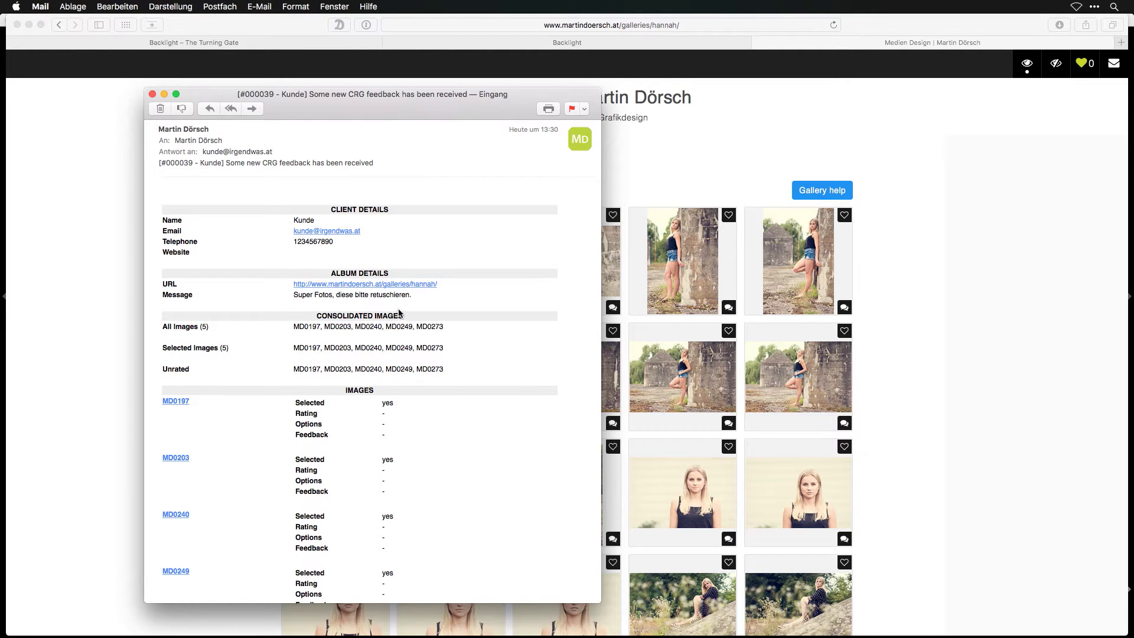
# - Select the five chosen image file names in the feedback e-mail, then close the message
pyautogui.moveTo(293, 327); pyautogui.dragTo(444, 327)
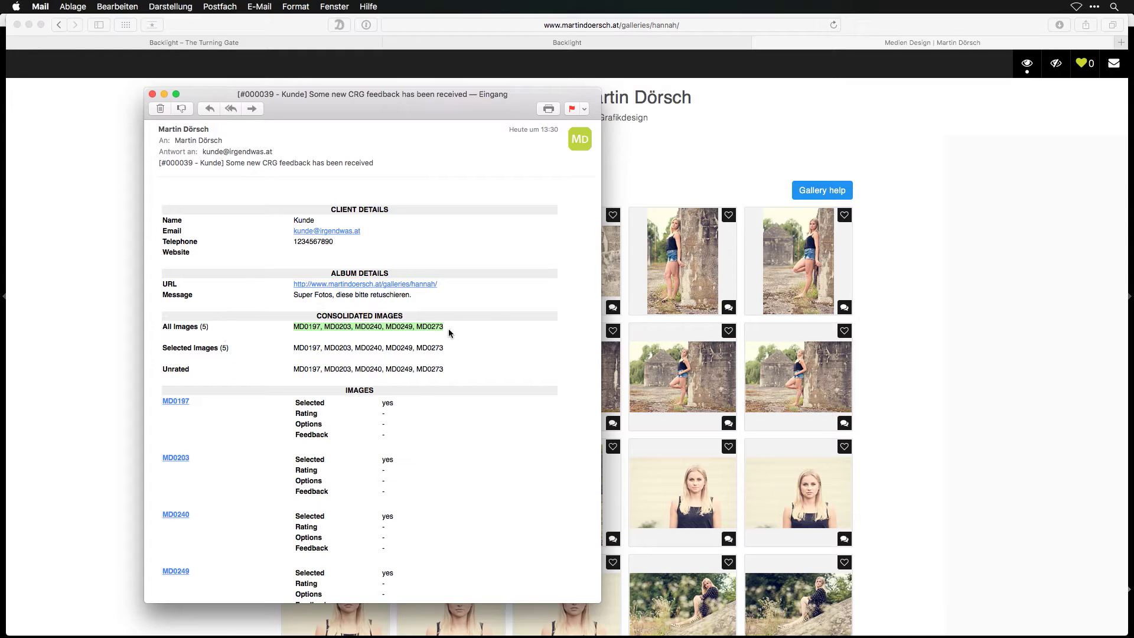
pyautogui.click(153, 94)
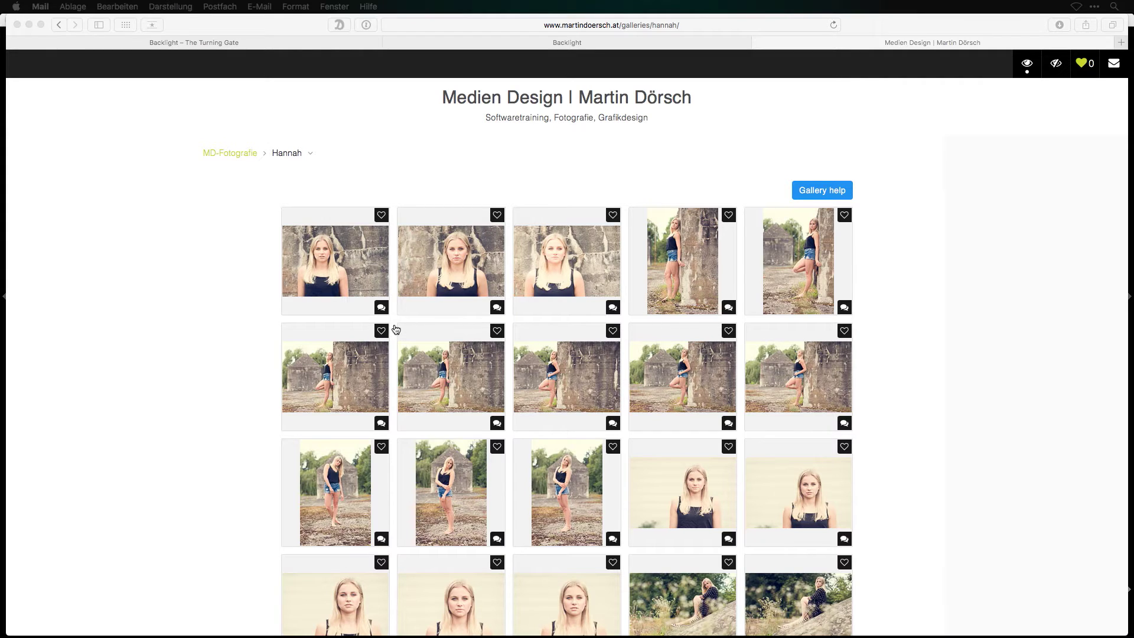
pyautogui.press('super+Tab')
pyautogui.click(562, 361)
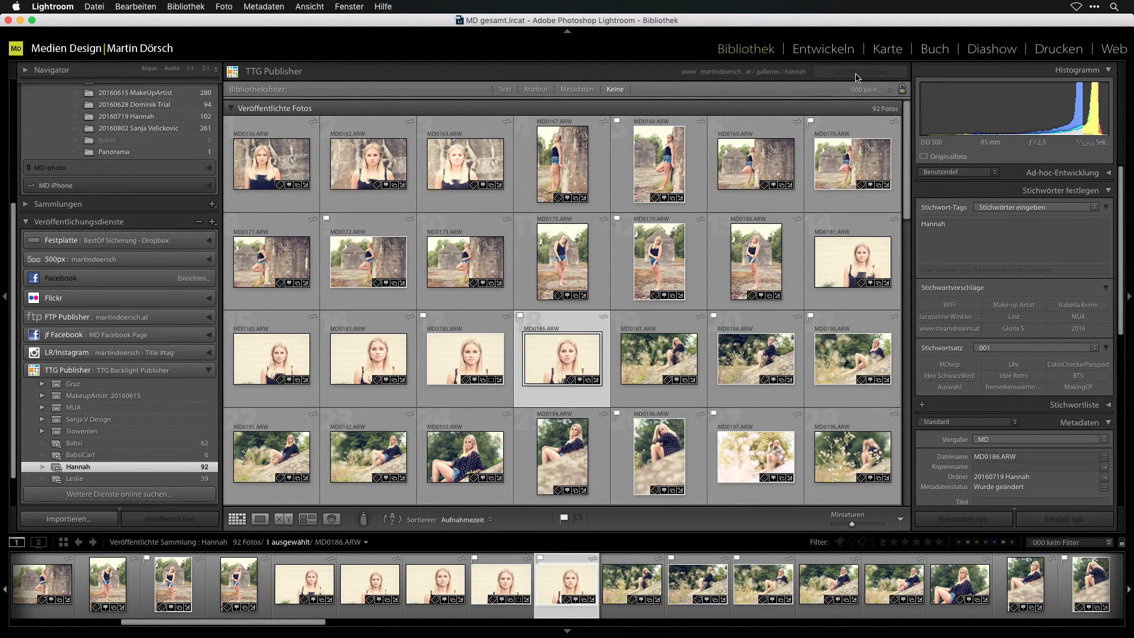
pyautogui.click(875, 90)
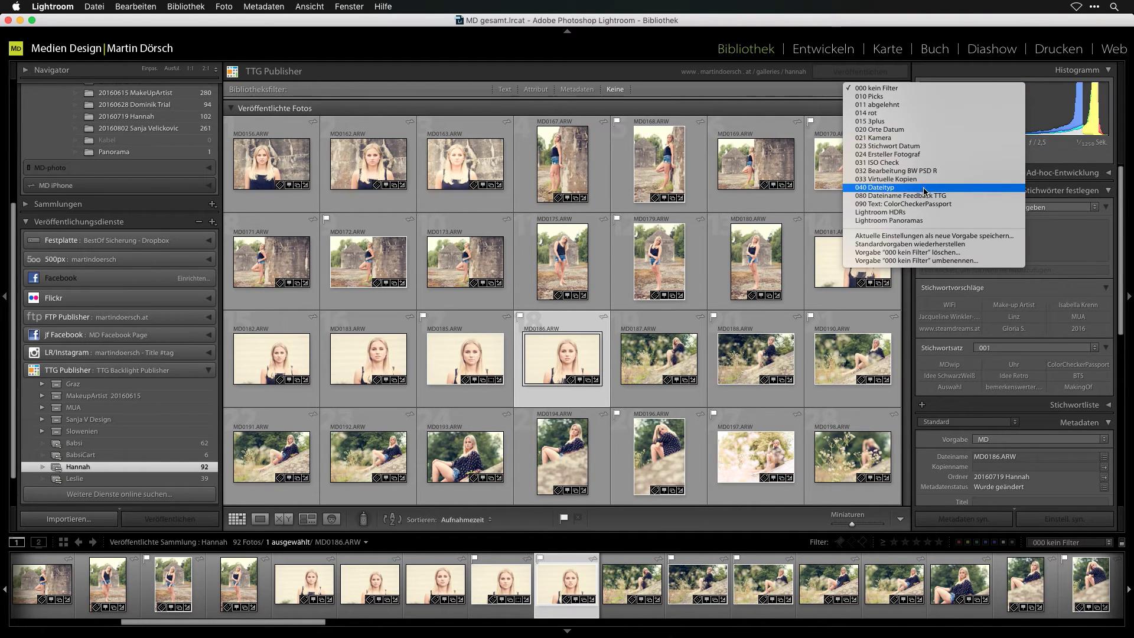
pyautogui.click(944, 196)
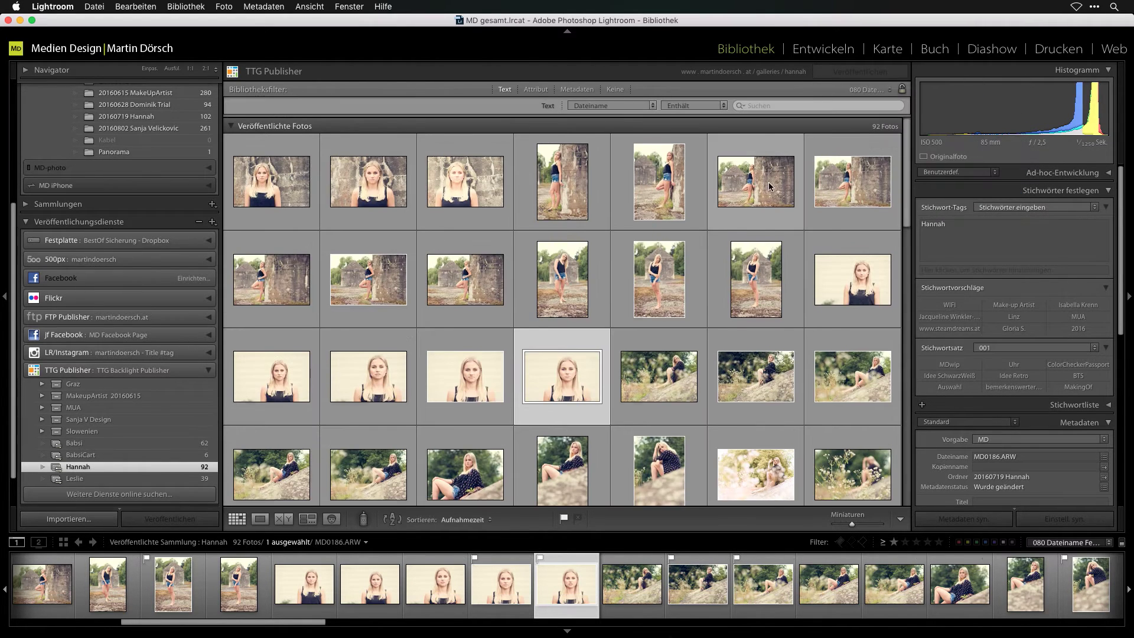
pyautogui.write('MD0197, MD0203, MD0240, MD0249, MD0273')
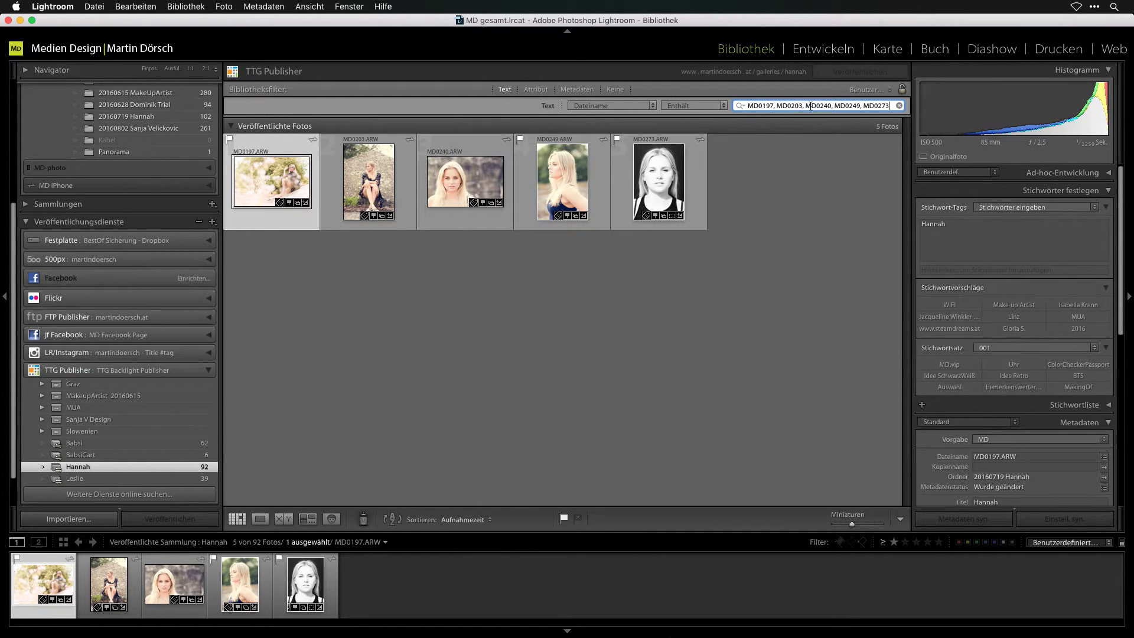
pyautogui.moveTo(658, 182)
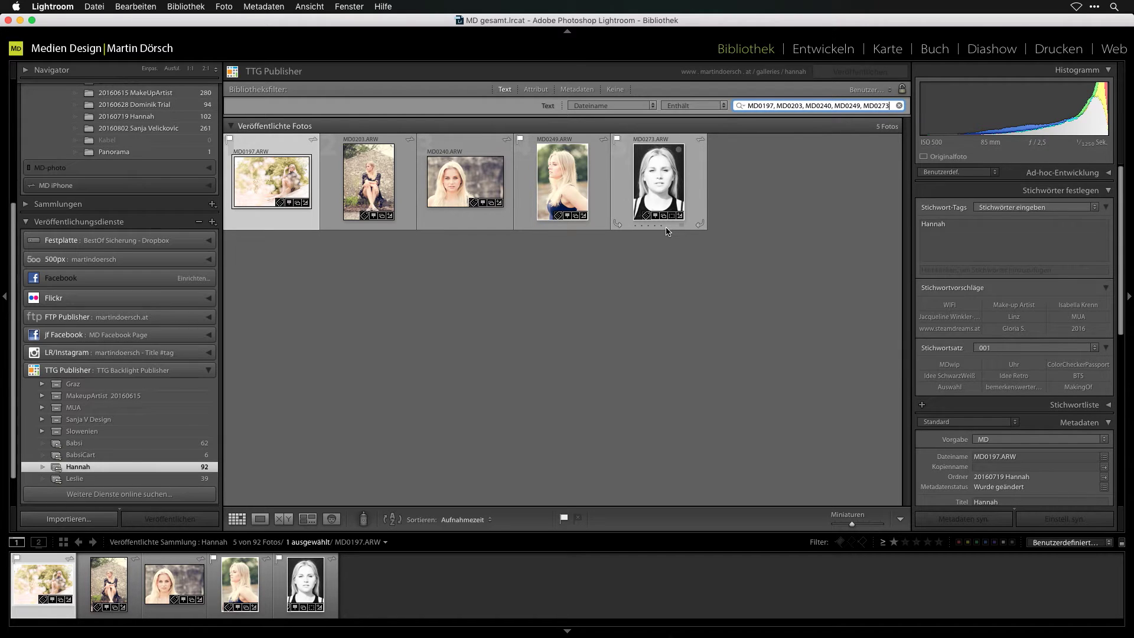
pyautogui.click(615, 89)
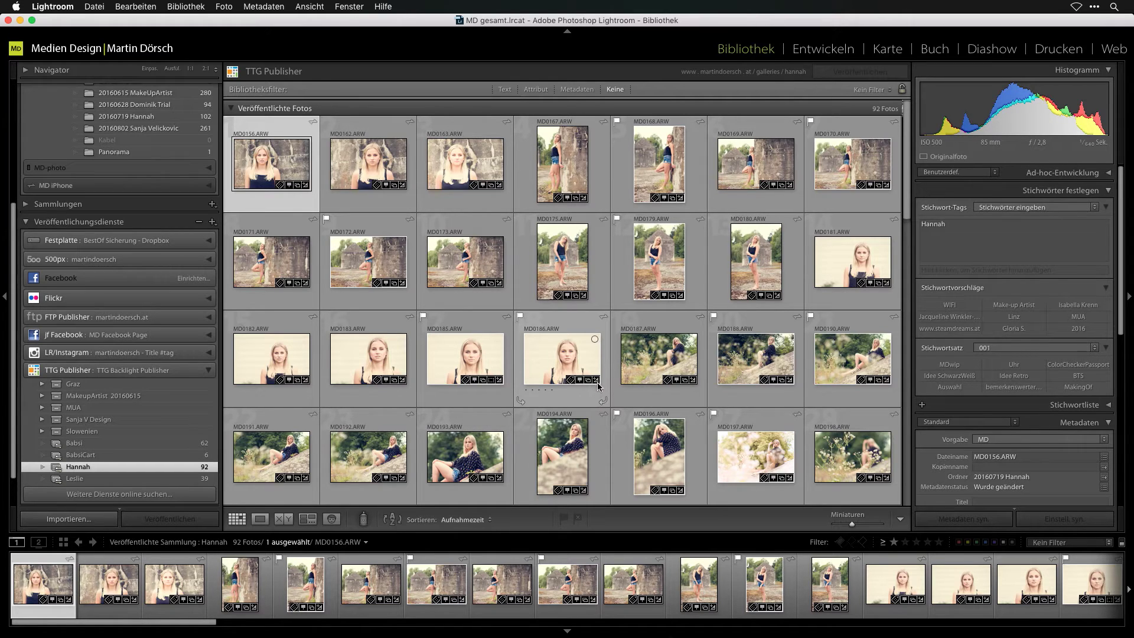
pyautogui.click(98, 7)
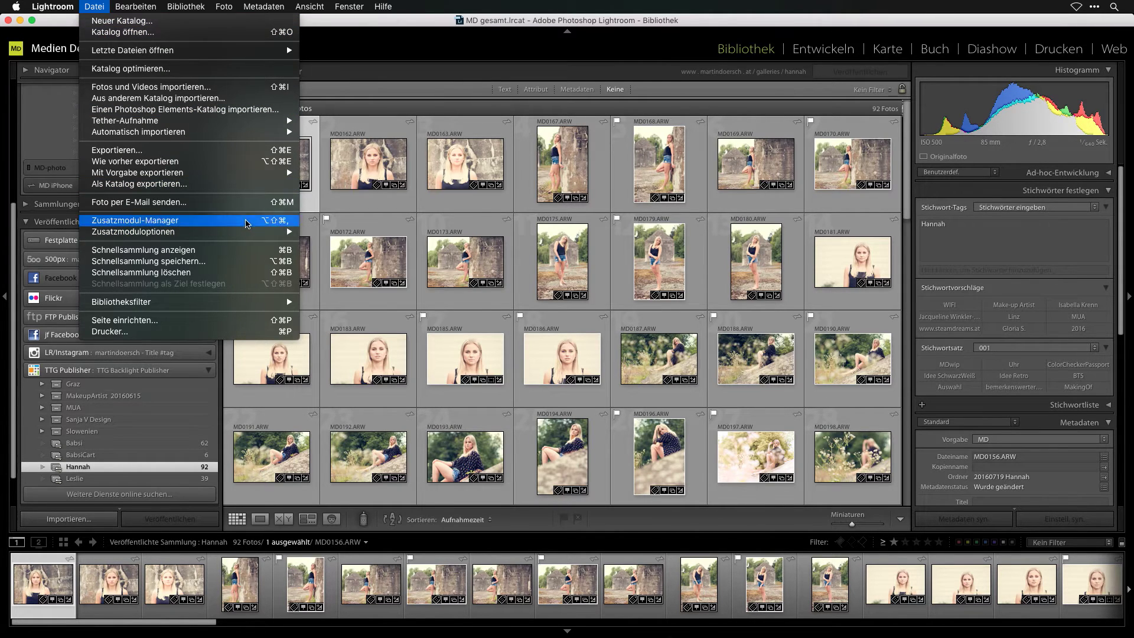
pyautogui.click(249, 222)
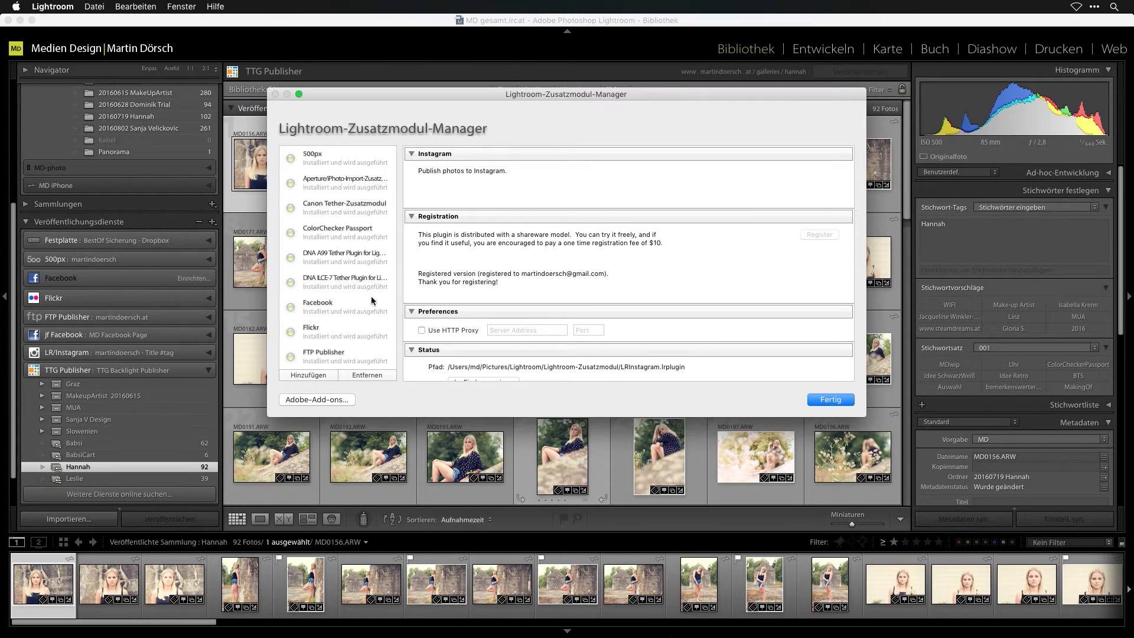
pyautogui.scroll(-1, 371, 326)
pyautogui.scroll(-2, 371, 325)
pyautogui.scroll(-2, 371, 326)
pyautogui.scroll(-2, 371, 325)
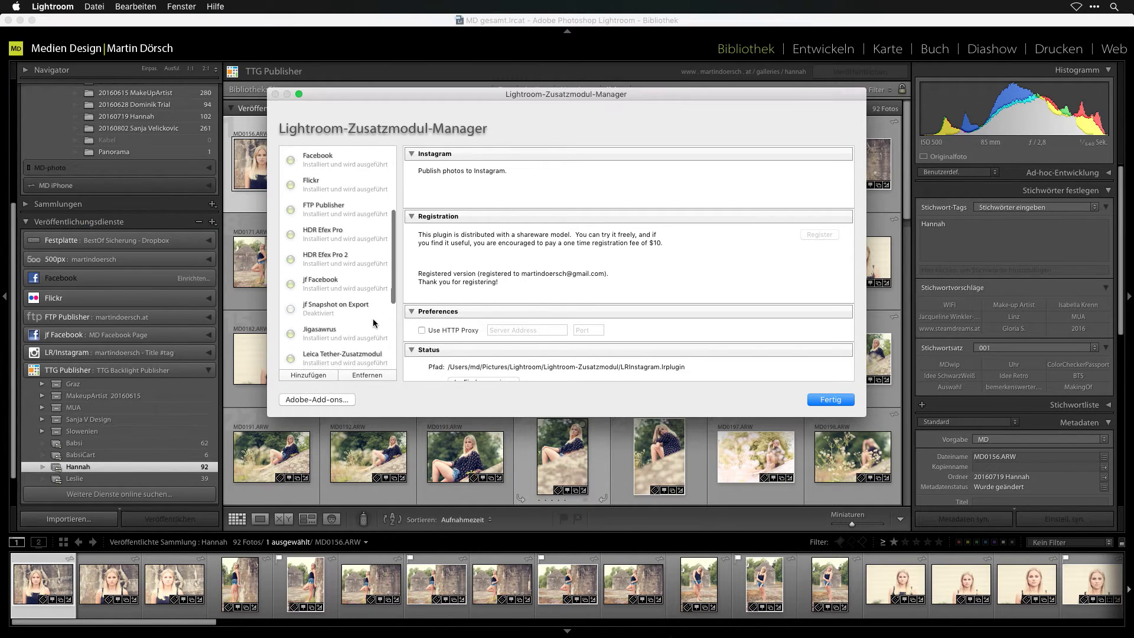
pyautogui.scroll(-2, 372, 319)
pyautogui.scroll(-2, 354, 295)
pyautogui.scroll(-2, 354, 296)
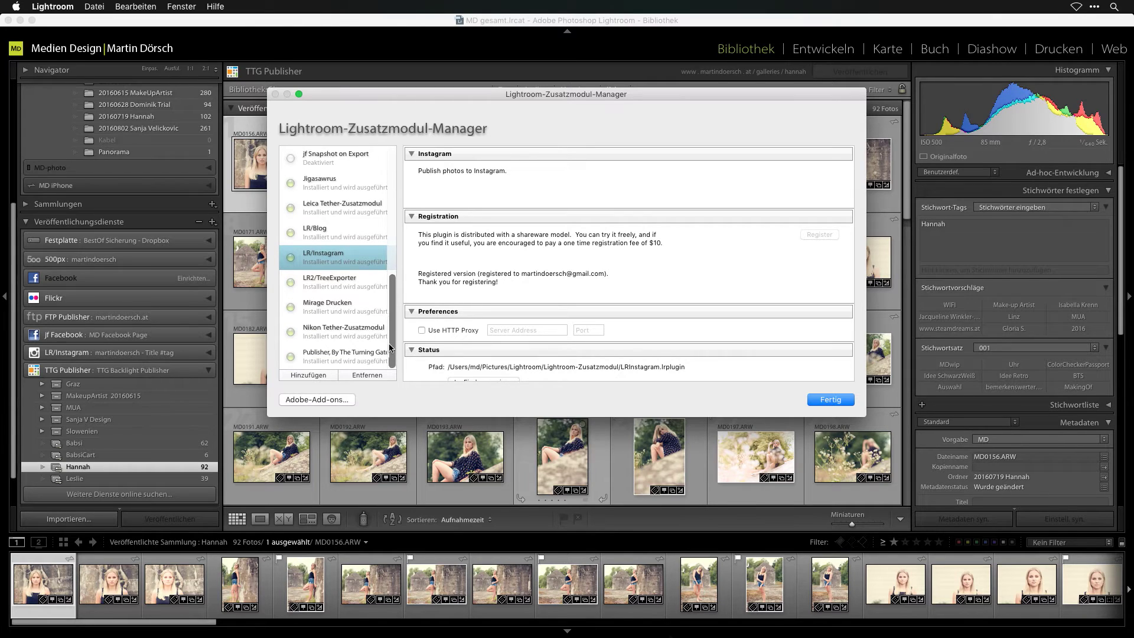
pyautogui.click(353, 356)
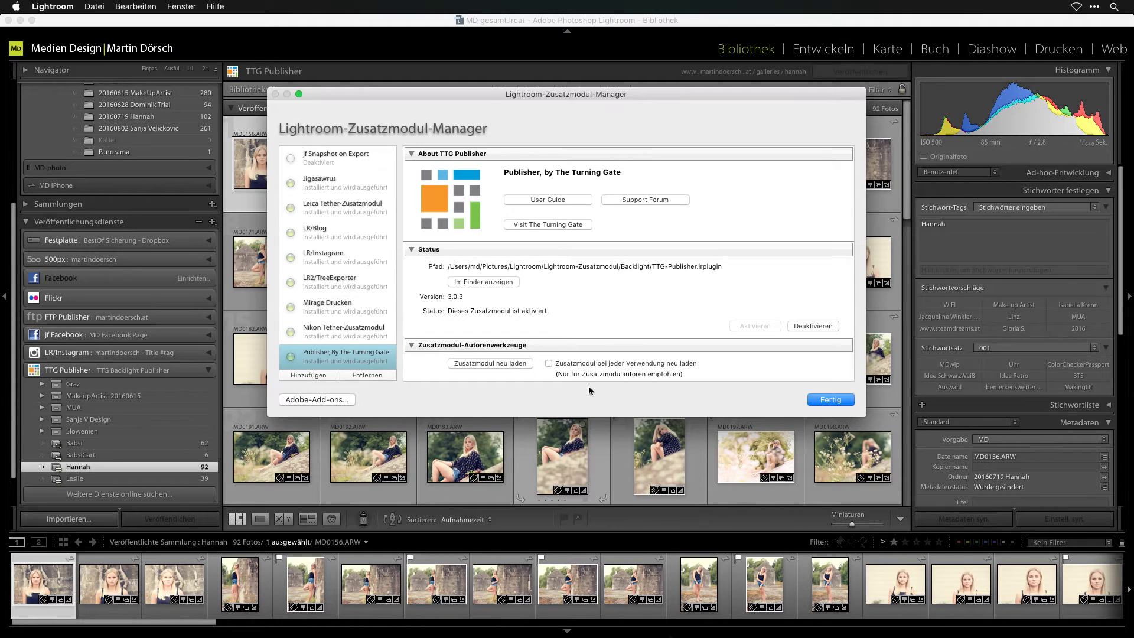
pyautogui.click(830, 400)
# - Launch Cyberduck, connect to the website's server bookmark and open its backlight folder
pyautogui.hotkey('alt', 'space')
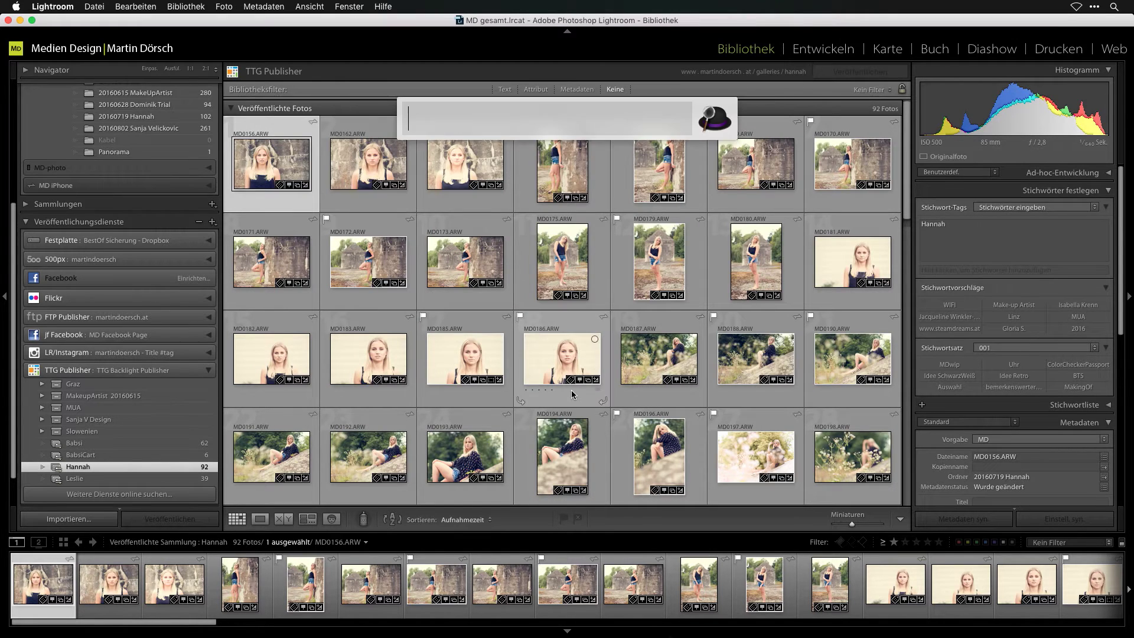
pyautogui.write('cyber')
pyautogui.press('Return')
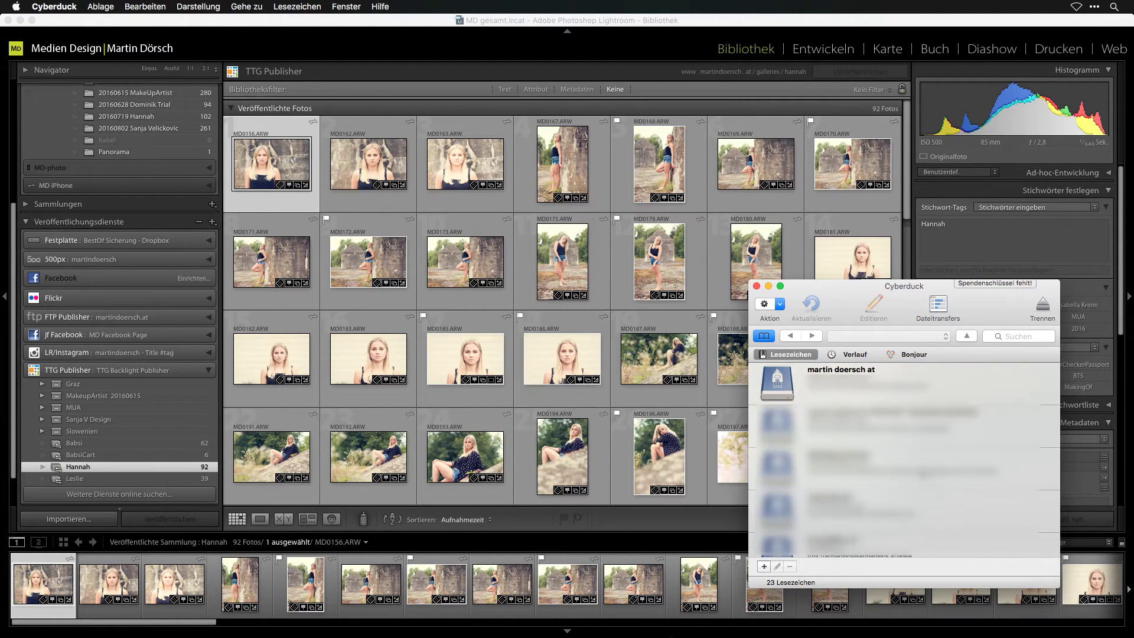
pyautogui.doubleClick(902, 404)
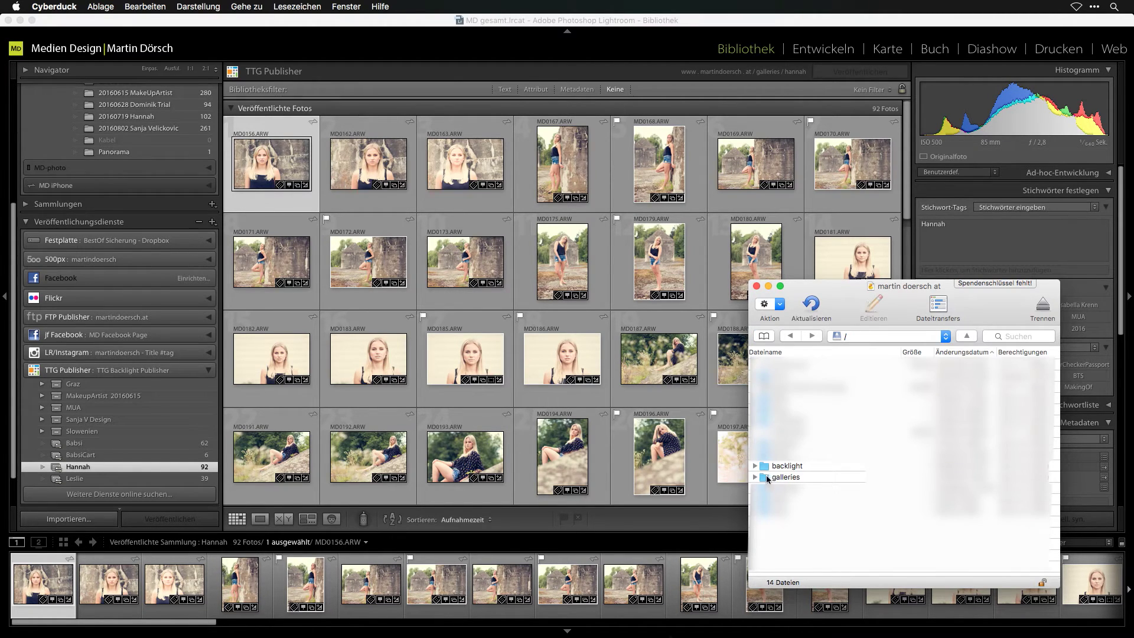
pyautogui.click(795, 479)
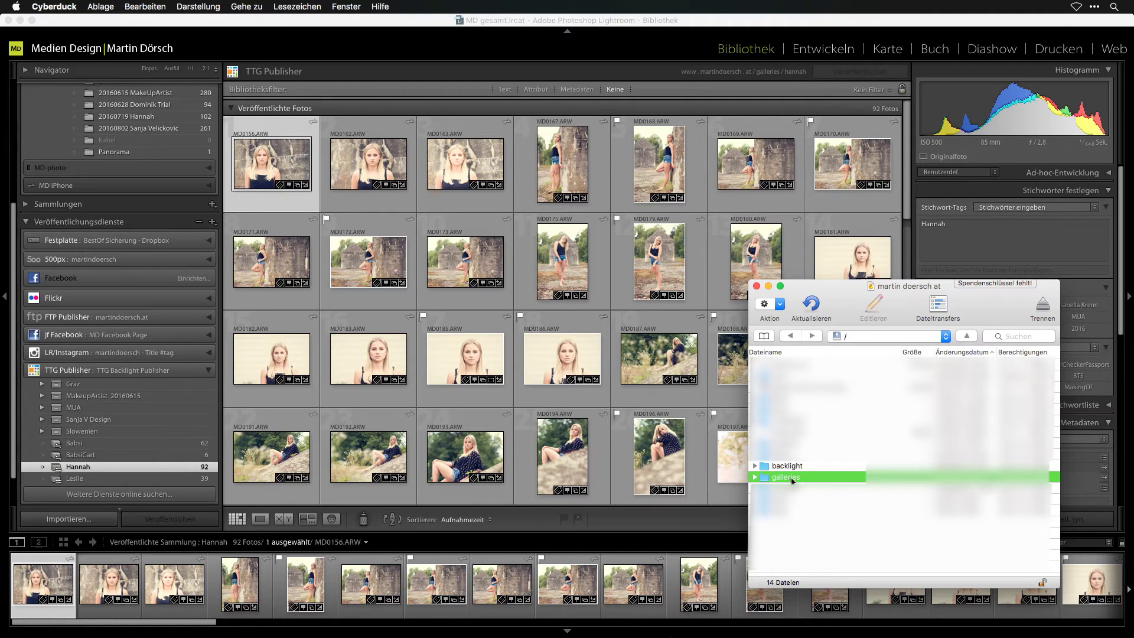
pyautogui.doubleClick(781, 466)
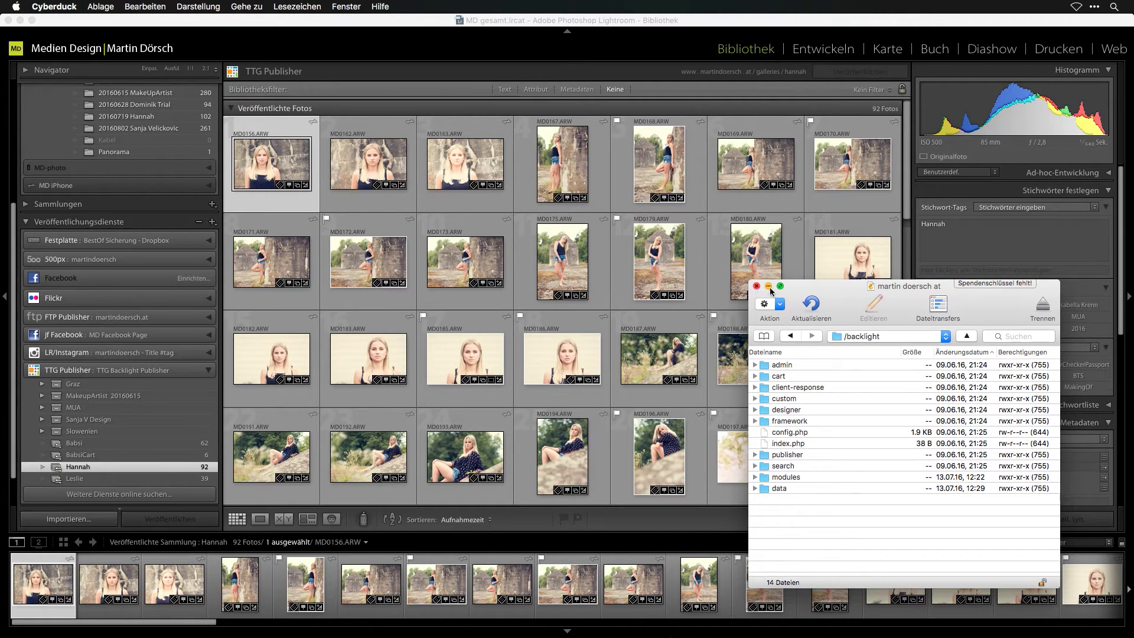
pyautogui.moveTo(810, 287); pyautogui.dragTo(820, 284)
pyautogui.click(827, 270)
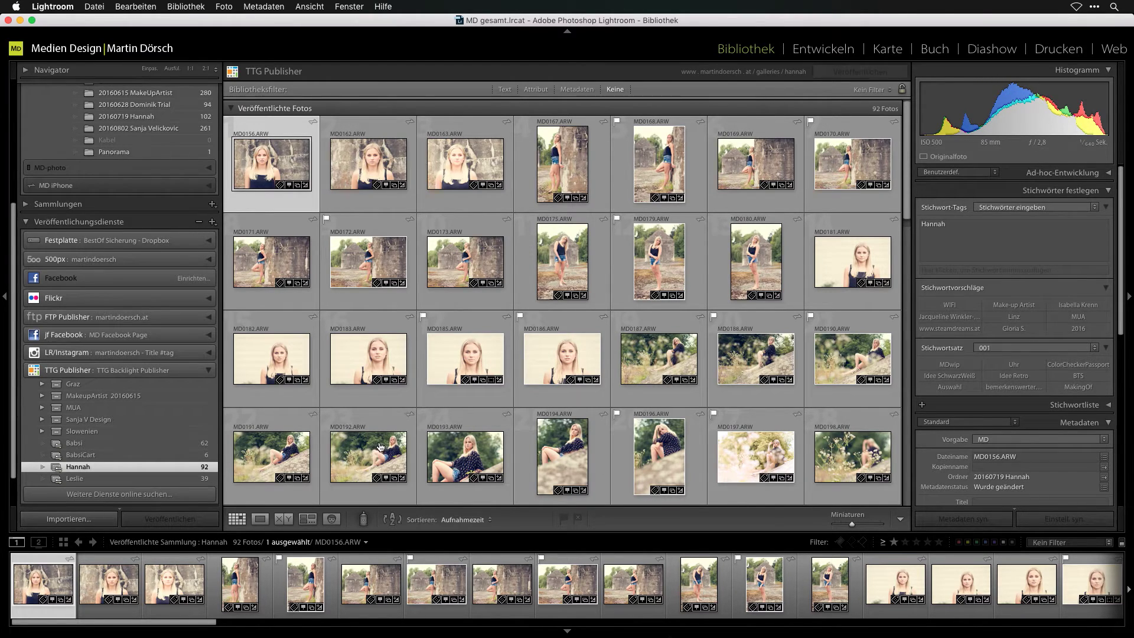
pyautogui.press('super+Tab')
# - Switch from the Turning Gate Backlight page to the Backlight admin Dashboard tab
pyautogui.click(278, 42)
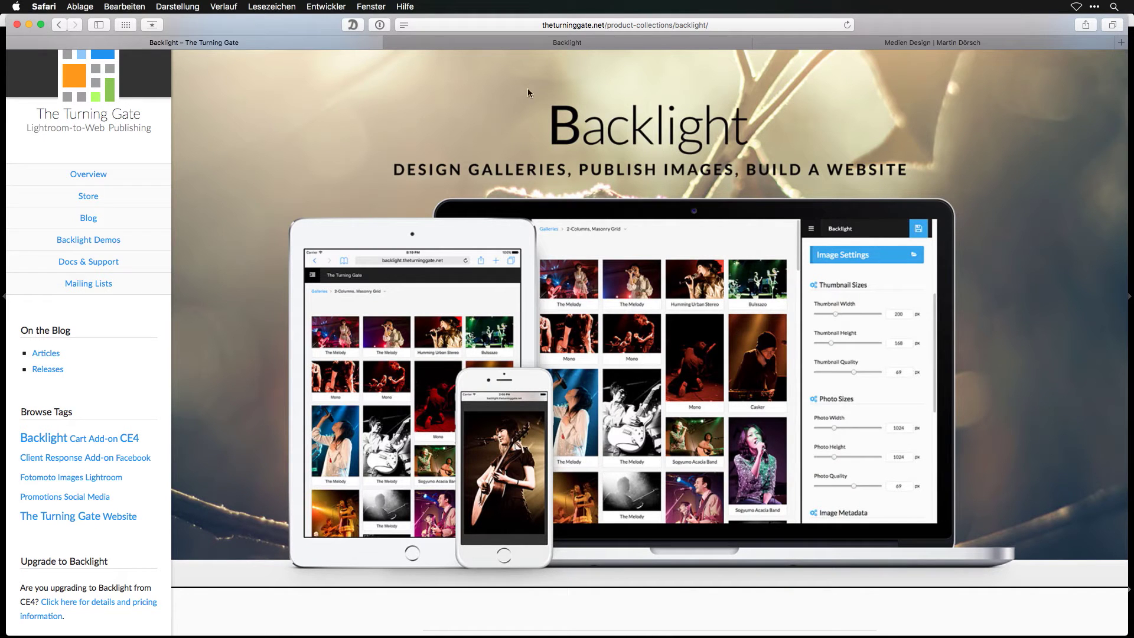
pyautogui.click(549, 46)
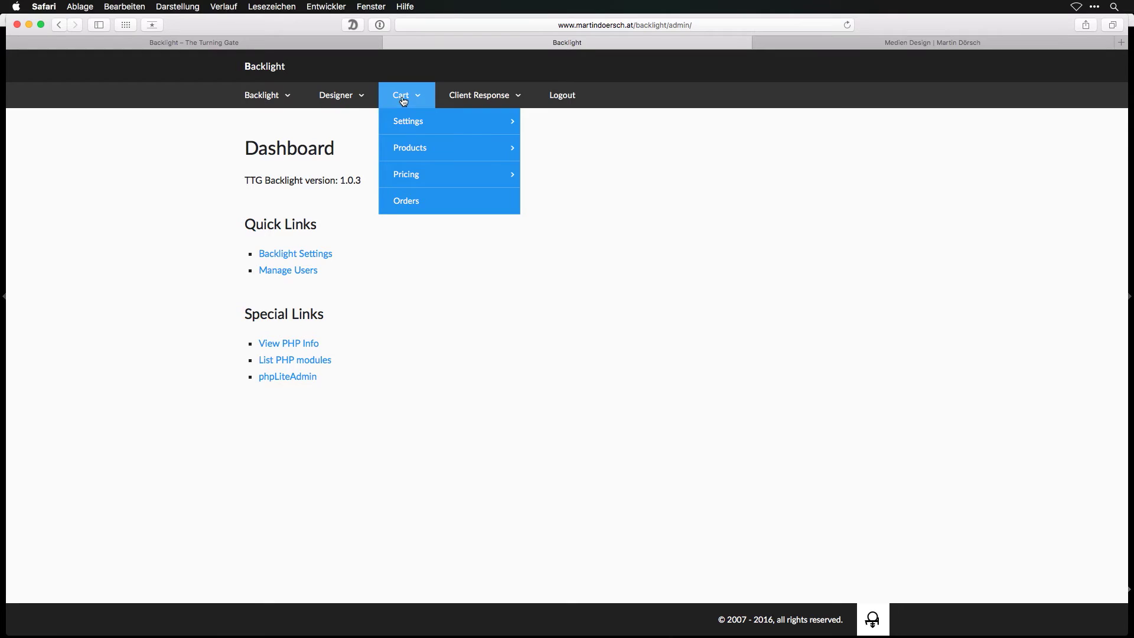
pyautogui.moveTo(341, 95)
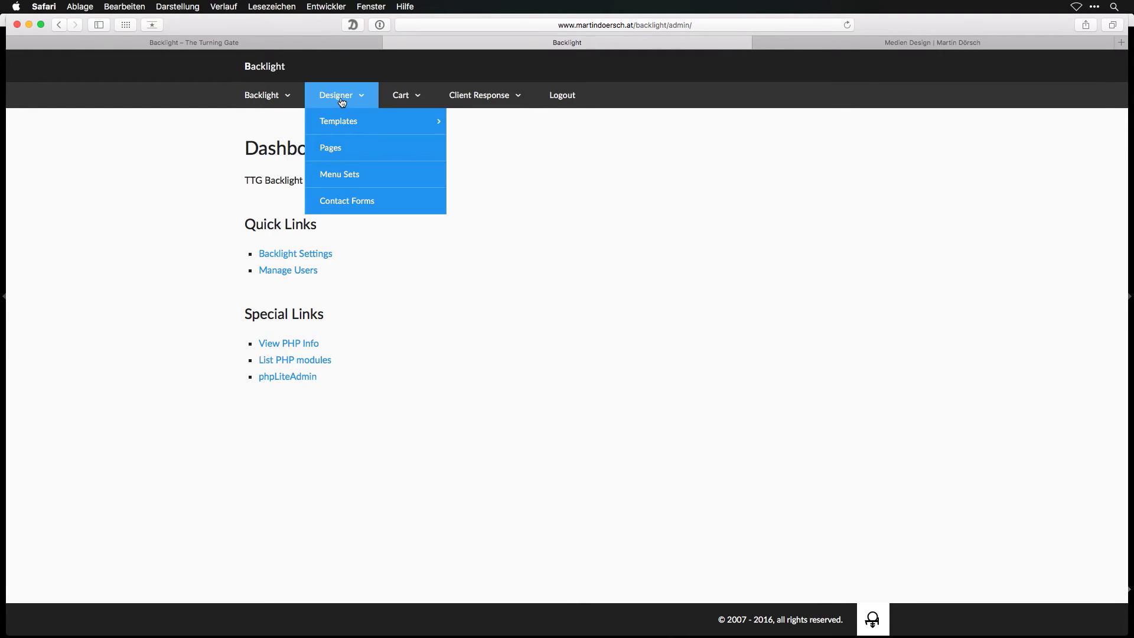
pyautogui.moveTo(338, 120)
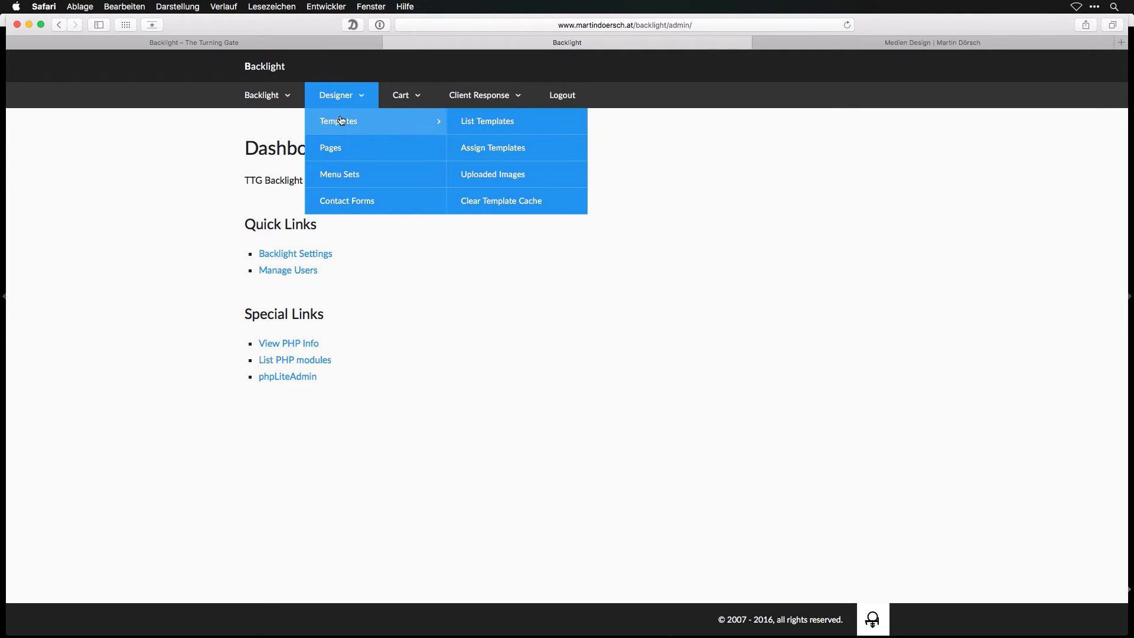
# - Open the Design page of the 050 MD Client Response album template from the template list
pyautogui.click(504, 123)
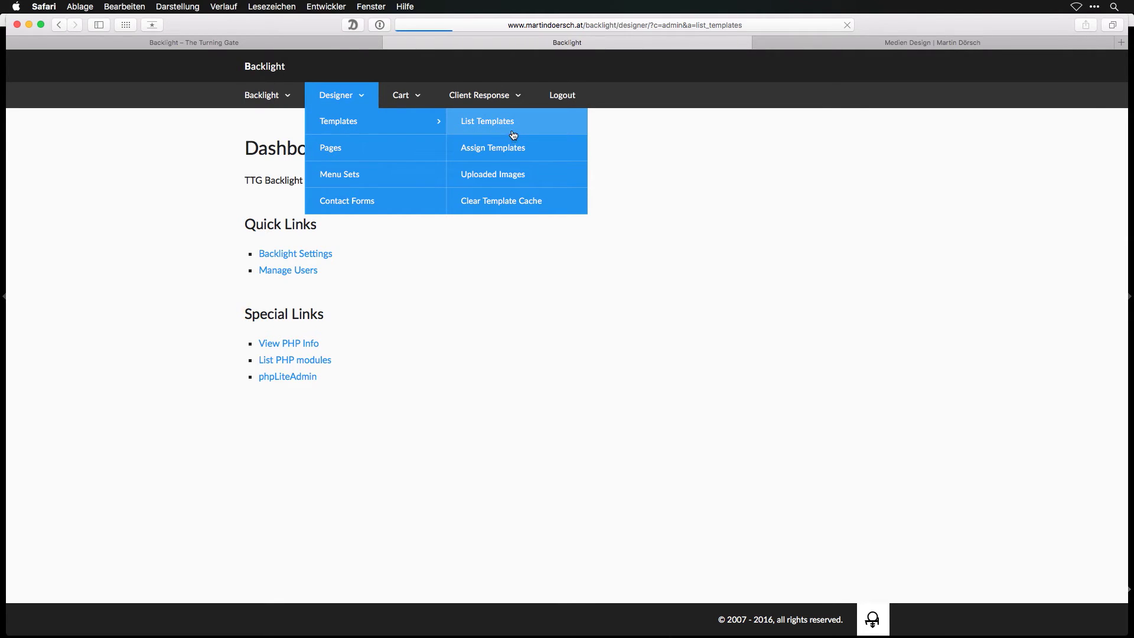
pyautogui.scroll(-3, 488, 387)
pyautogui.scroll(-3, 508, 458)
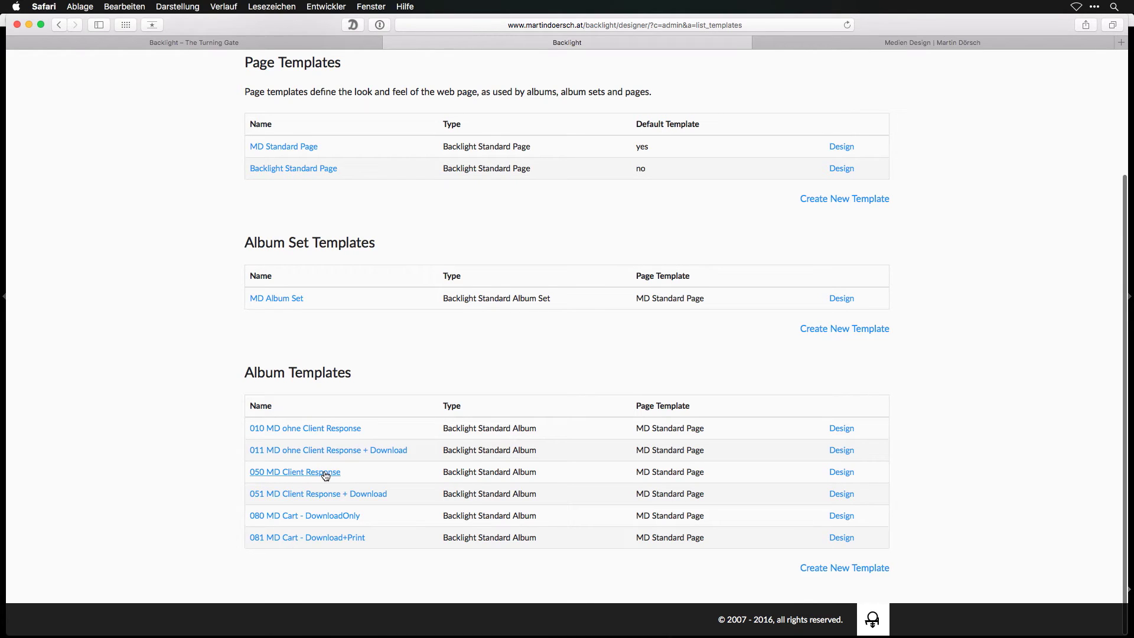
pyautogui.click(841, 472)
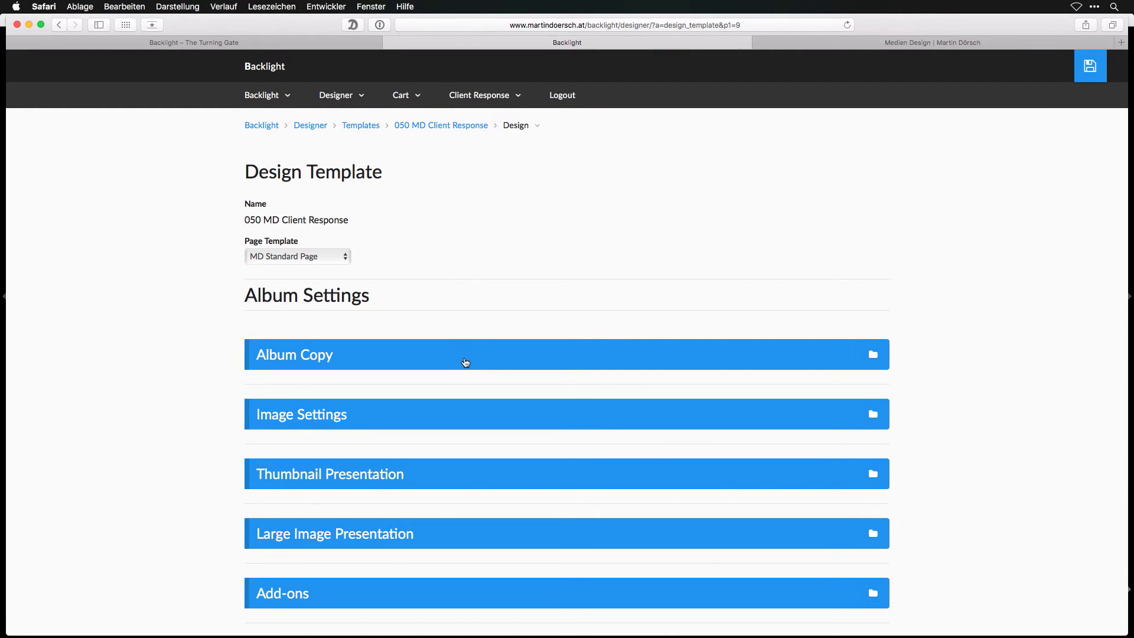
# - Expand and review the template's Album Copy and Image Settings sections
pyautogui.click(466, 362)
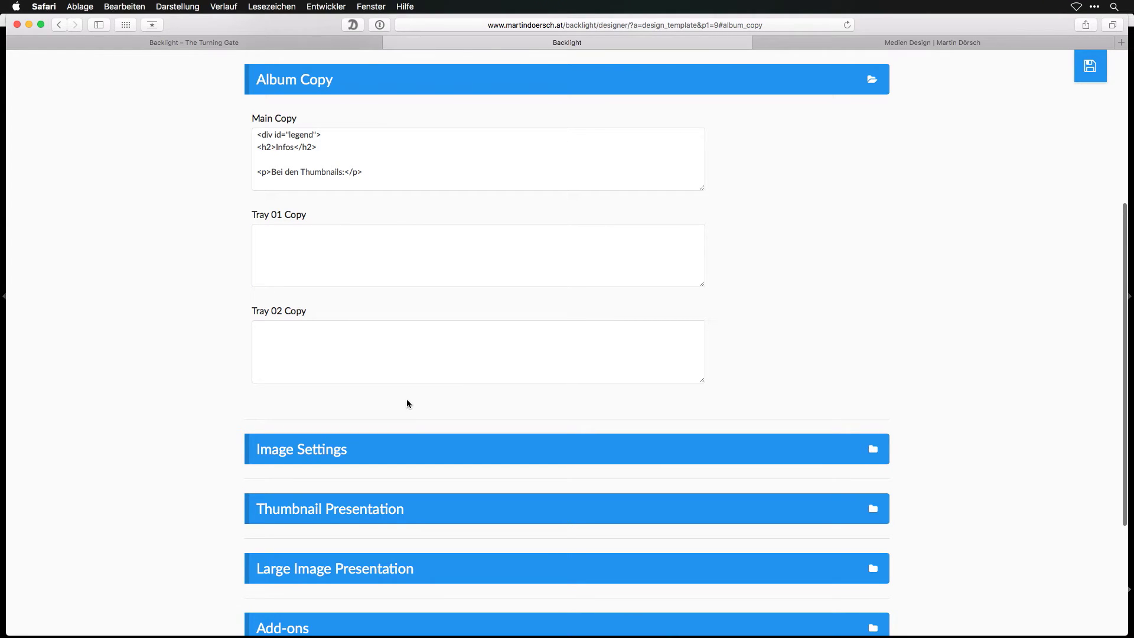
pyautogui.scroll(-2, 434, 159)
pyautogui.scroll(-3, 437, 153)
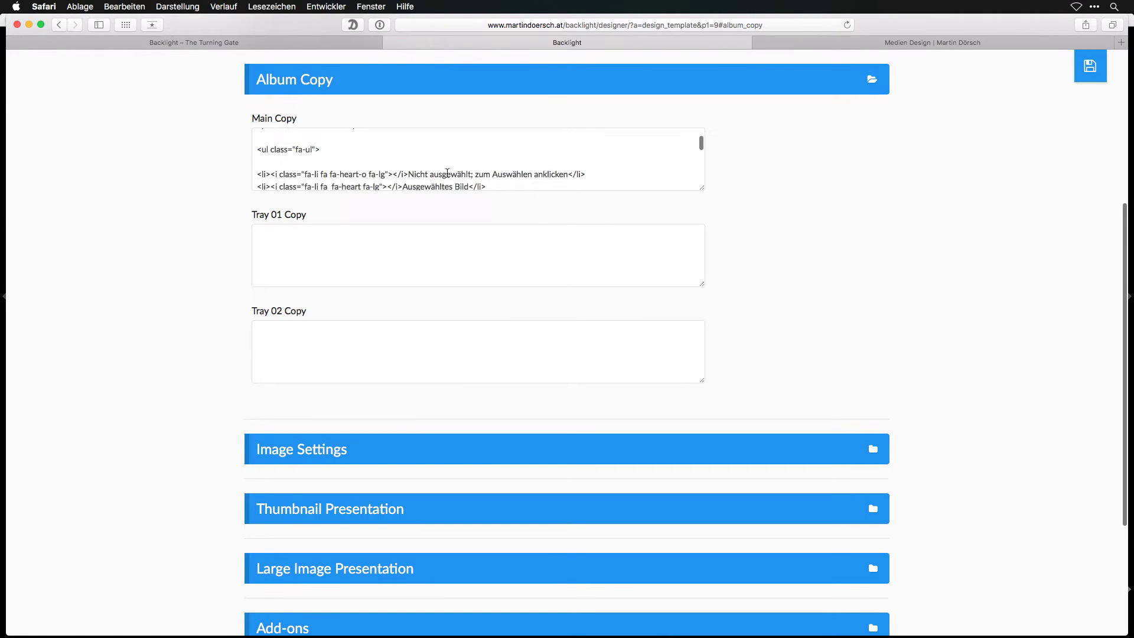
pyautogui.scroll(-3, 473, 155)
pyautogui.scroll(-3, 520, 156)
pyautogui.scroll(3, 526, 156)
pyautogui.scroll(3, 524, 201)
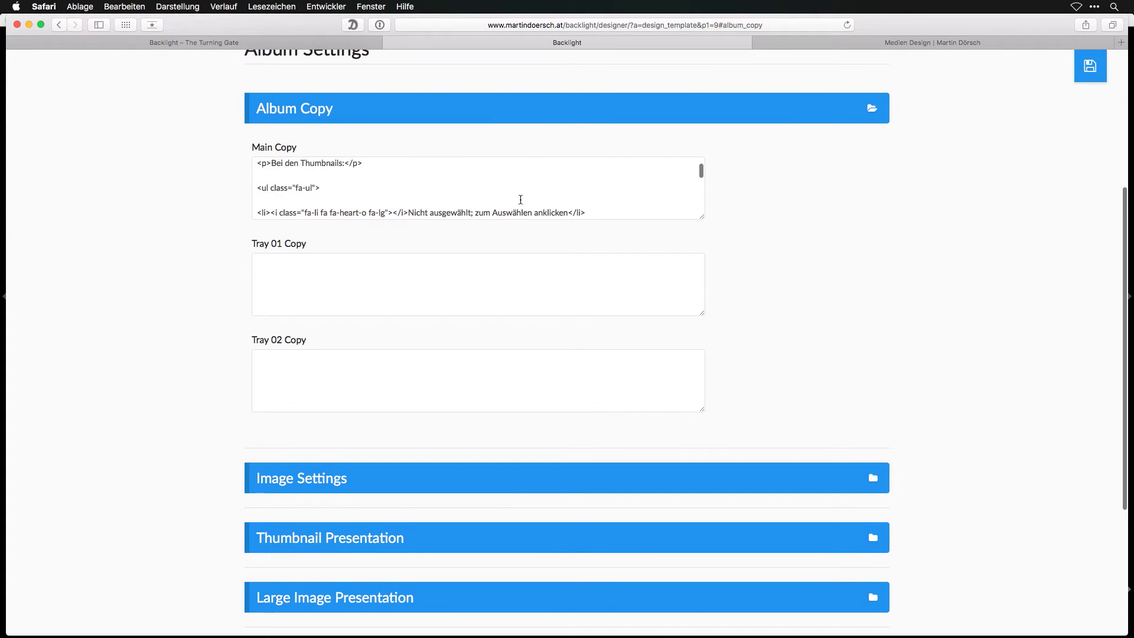
pyautogui.scroll(3, 522, 198)
pyautogui.scroll(5, 467, 167)
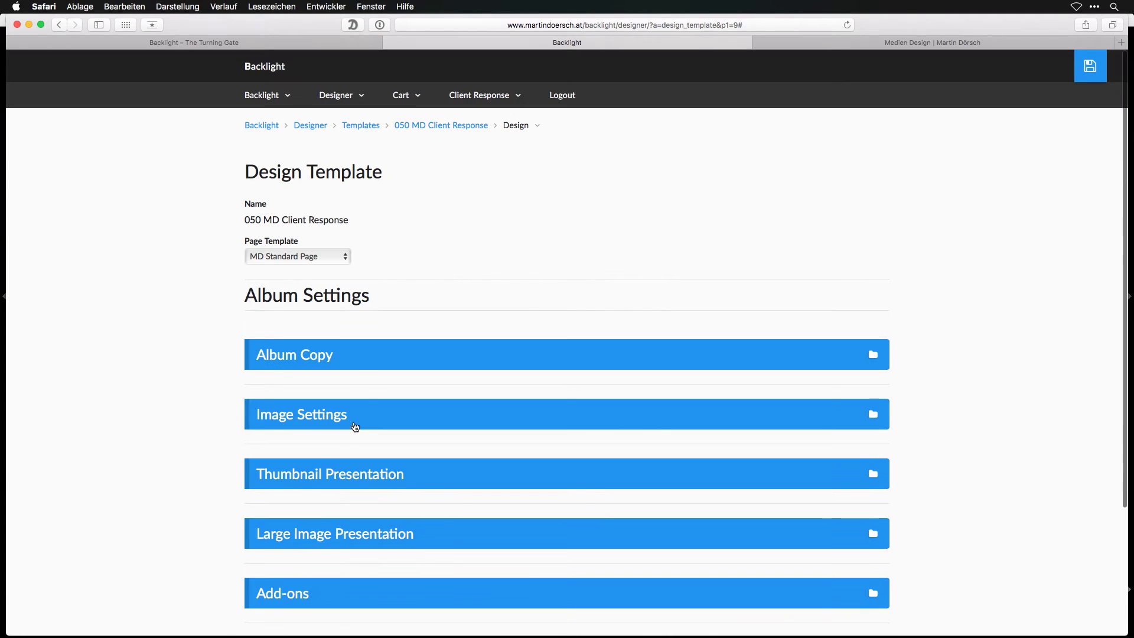
pyautogui.click(354, 421)
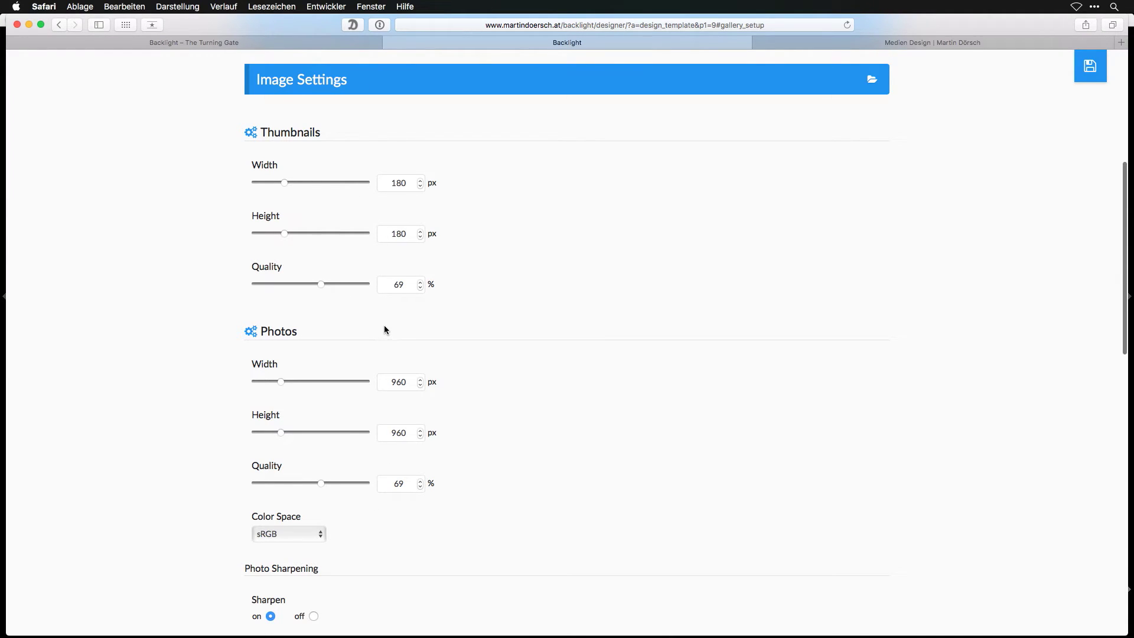
# - Drag the Hannah gallery tab out of Safari into its own window
pyautogui.click(863, 43)
pyautogui.click(653, 46)
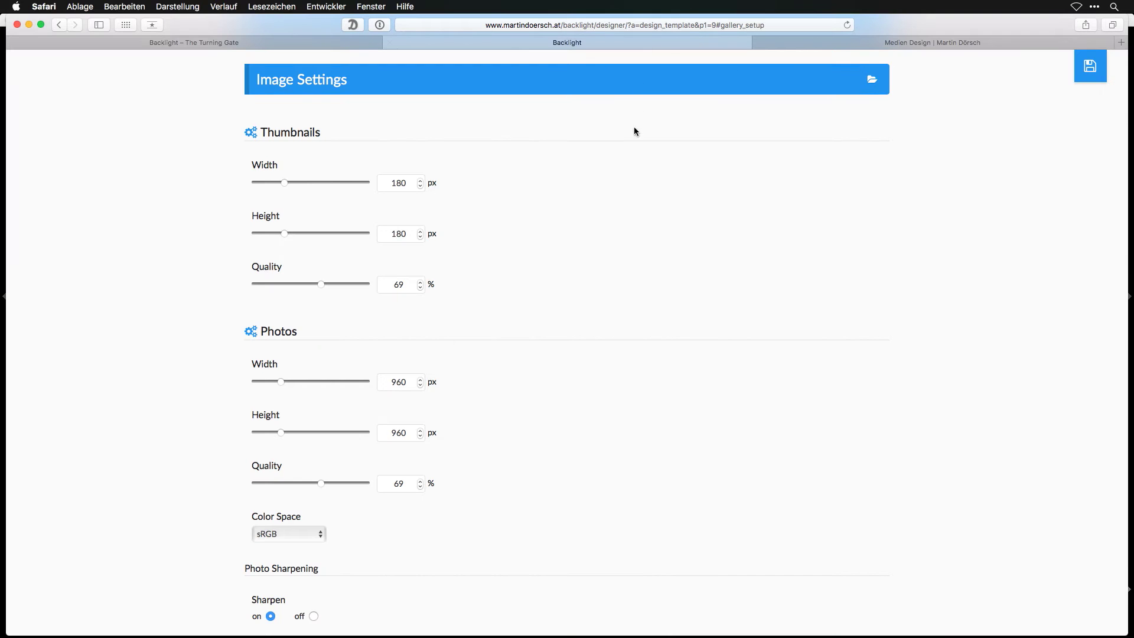
pyautogui.moveTo(816, 45); pyautogui.dragTo(811, 158)
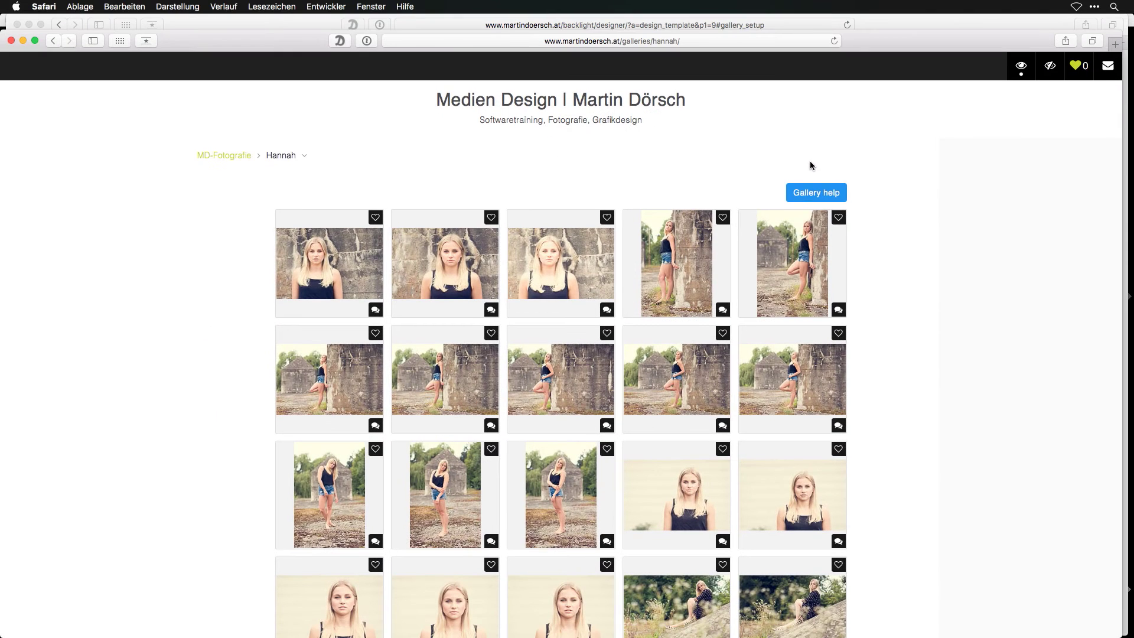
# - Snap the gallery window to the right half and the Backlight designer to the left
pyautogui.hotkey('ctrl', 'alt', 'space')
pyautogui.press('Right')
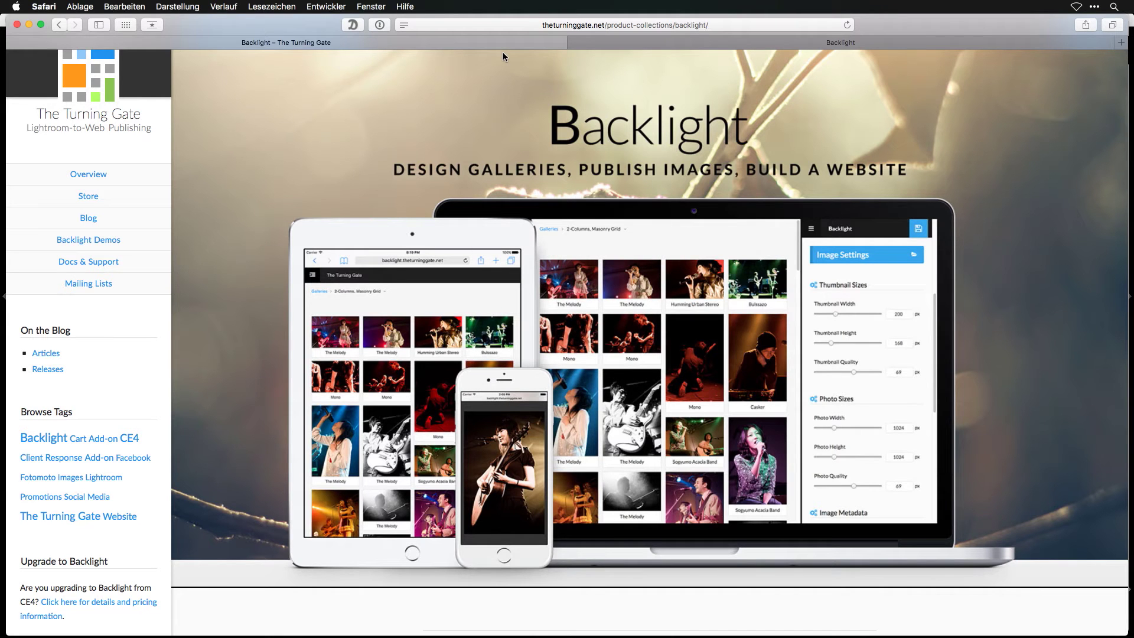
pyautogui.hotkey('ctrl', 'alt', 'space')
pyautogui.press('Left')
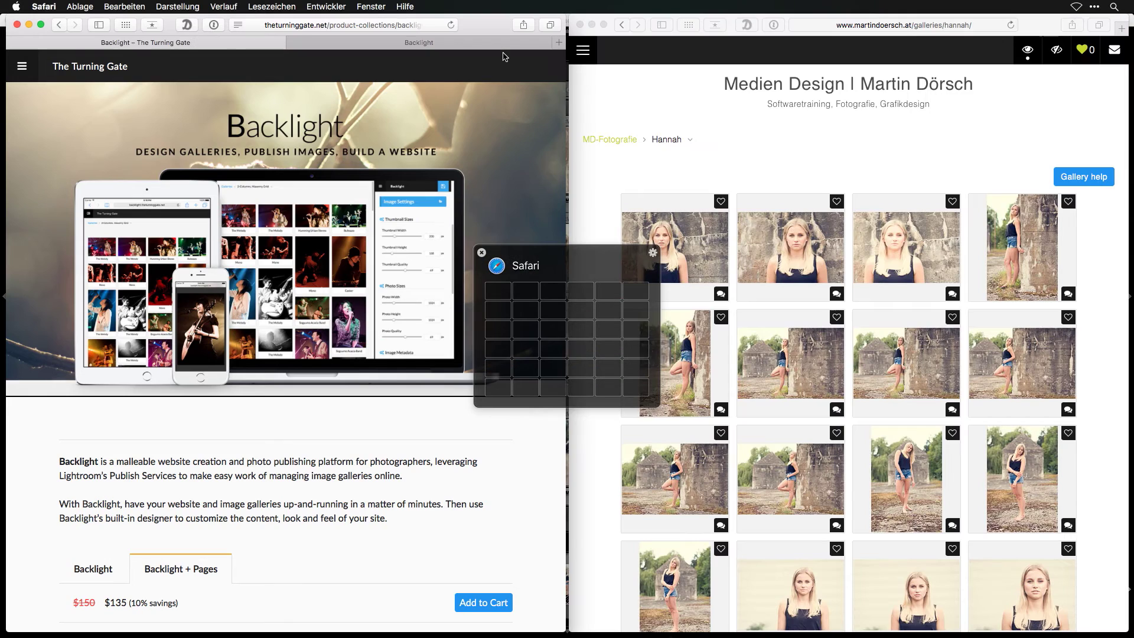
# - Scroll through the designer's Image Settings beside the gallery, then bring the gallery into focus
pyautogui.click(407, 47)
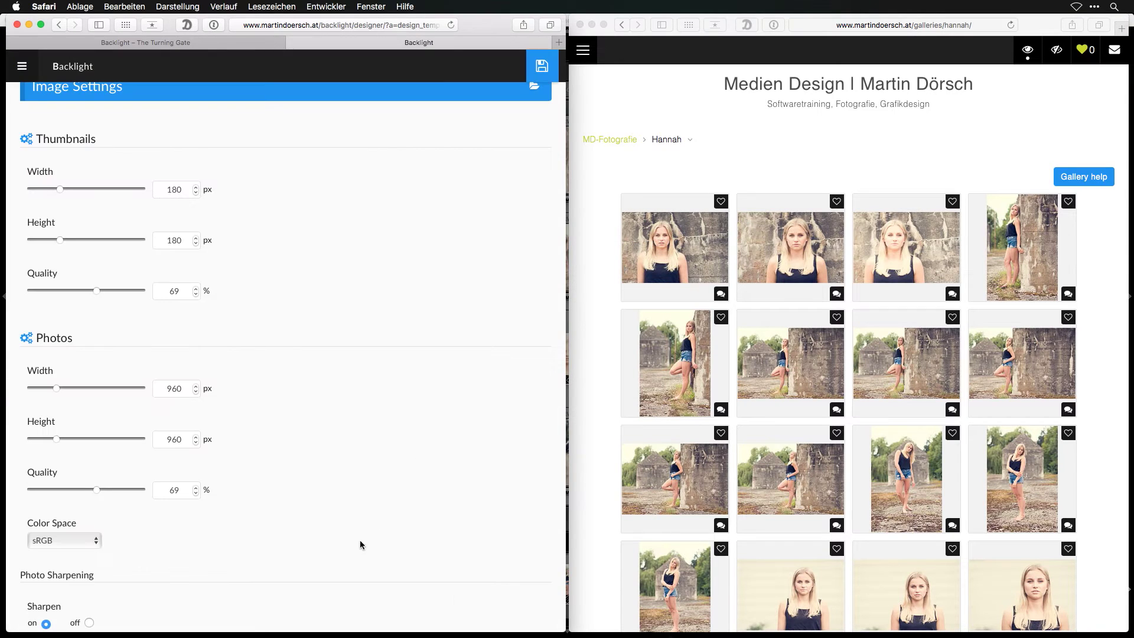
pyautogui.scroll(-3, 359, 540)
pyautogui.scroll(-3, 370, 531)
pyautogui.scroll(-2, 378, 472)
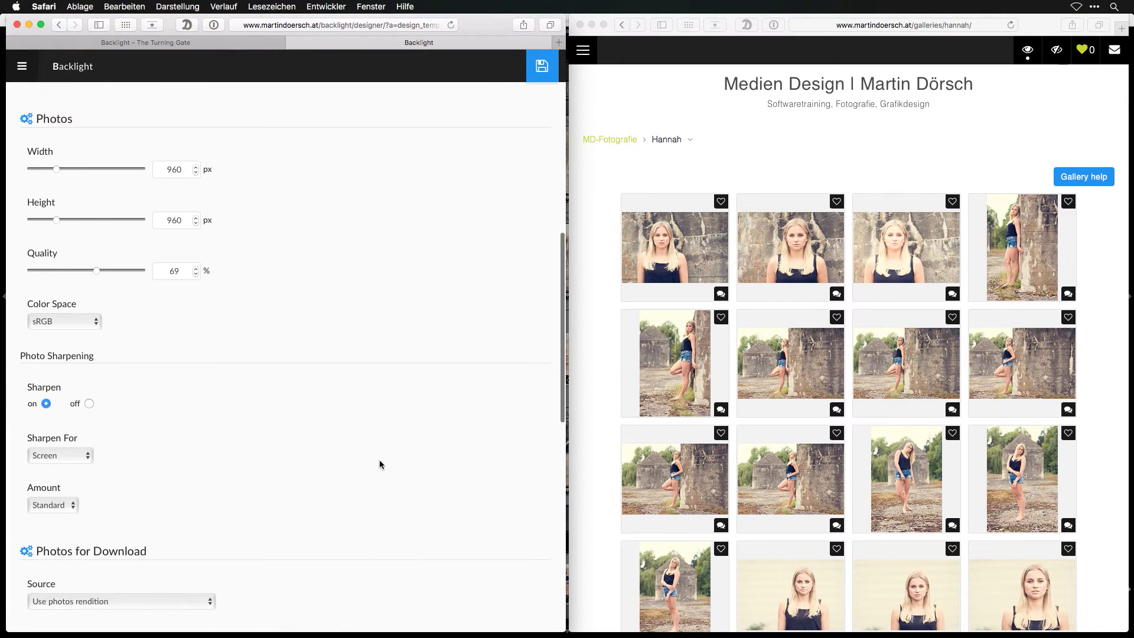
pyautogui.scroll(-2, 284, 484)
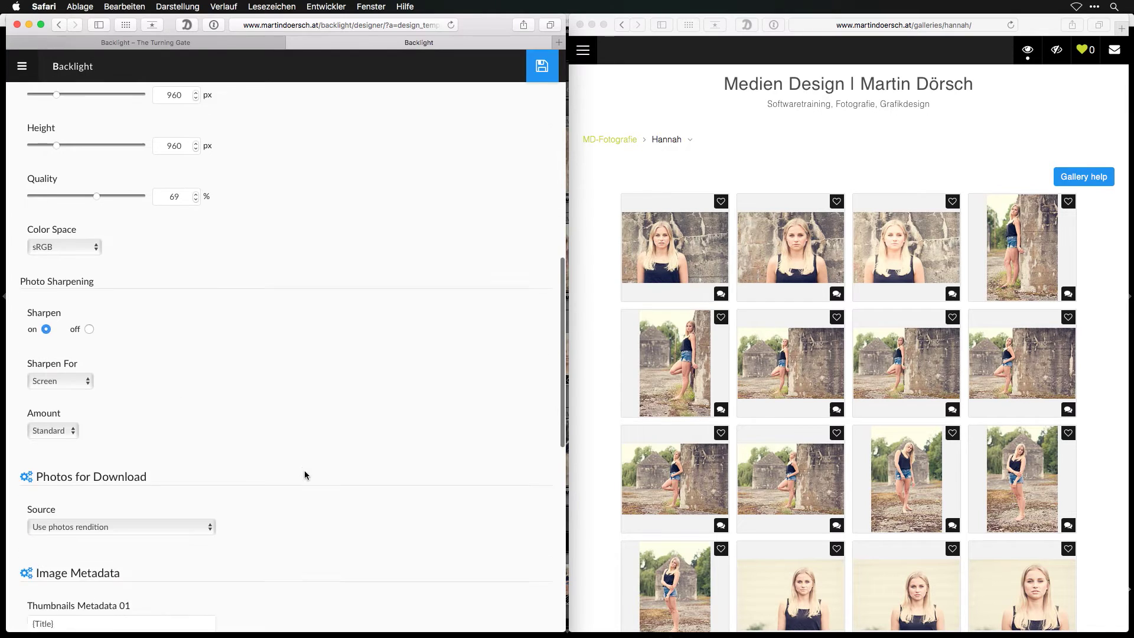
pyautogui.scroll(-3, 308, 449)
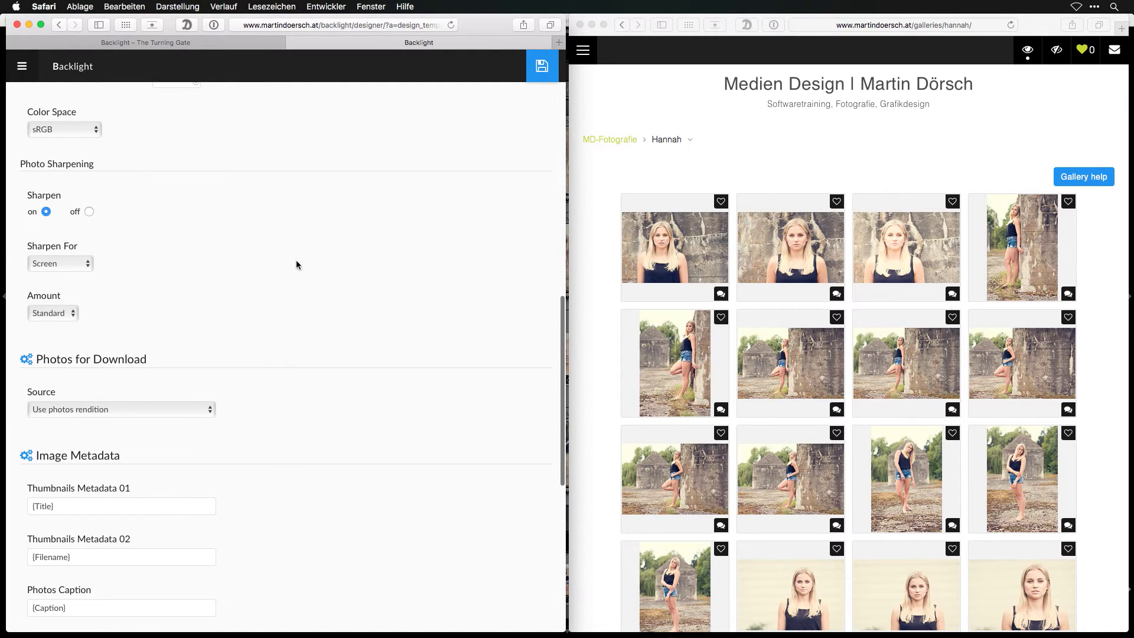
pyautogui.scroll(8, 296, 263)
pyautogui.scroll(5, 319, 394)
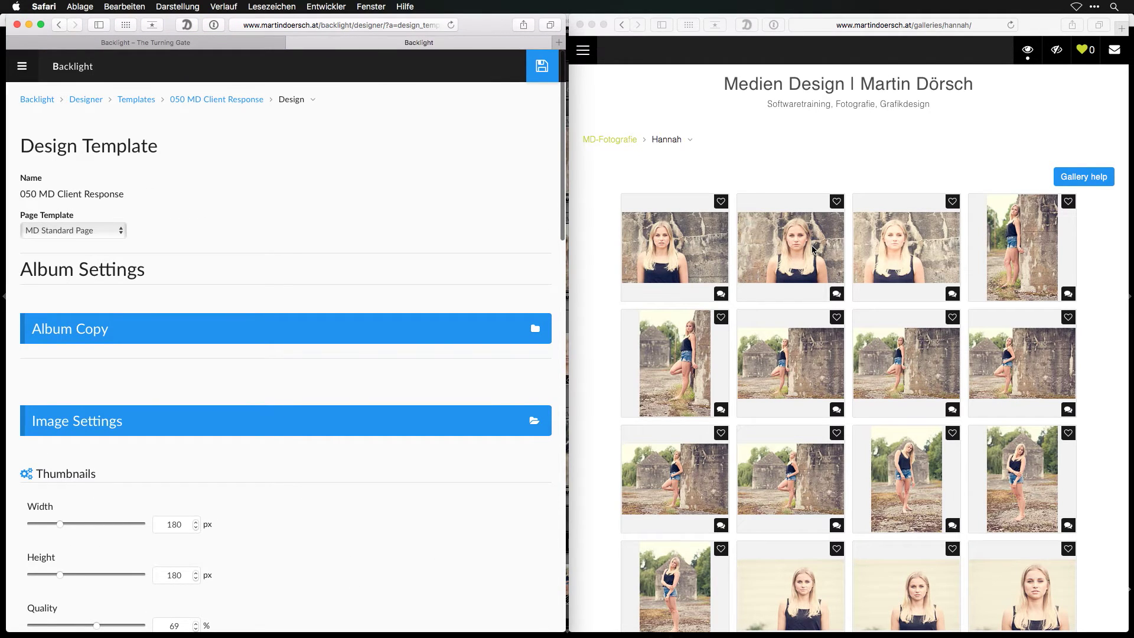
pyautogui.click(813, 249)
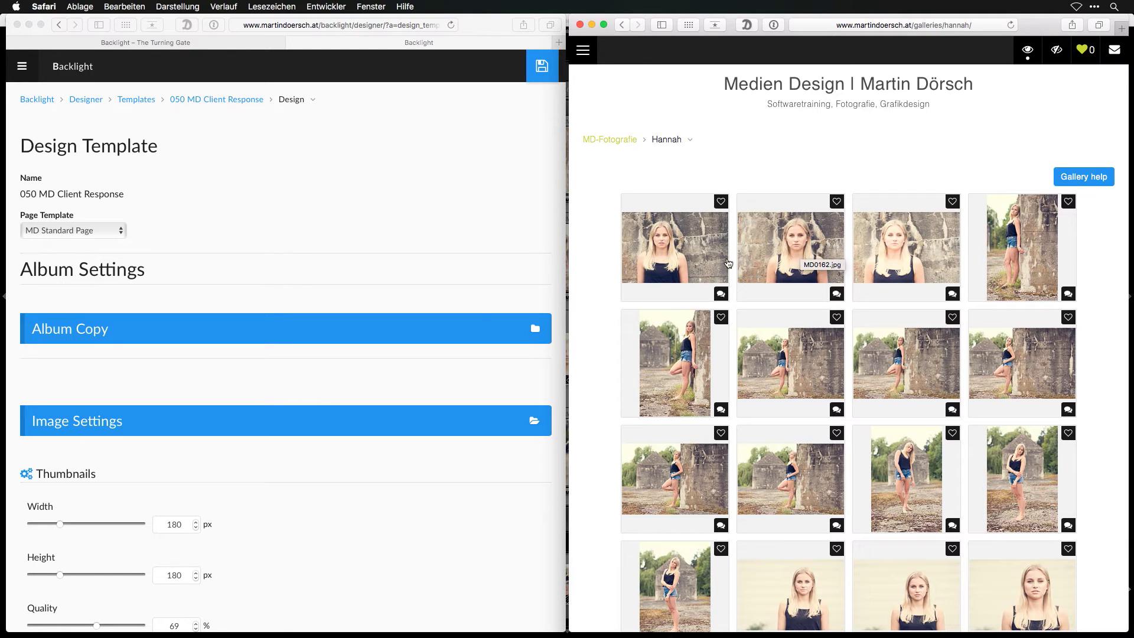
pyautogui.press('super+Tab')
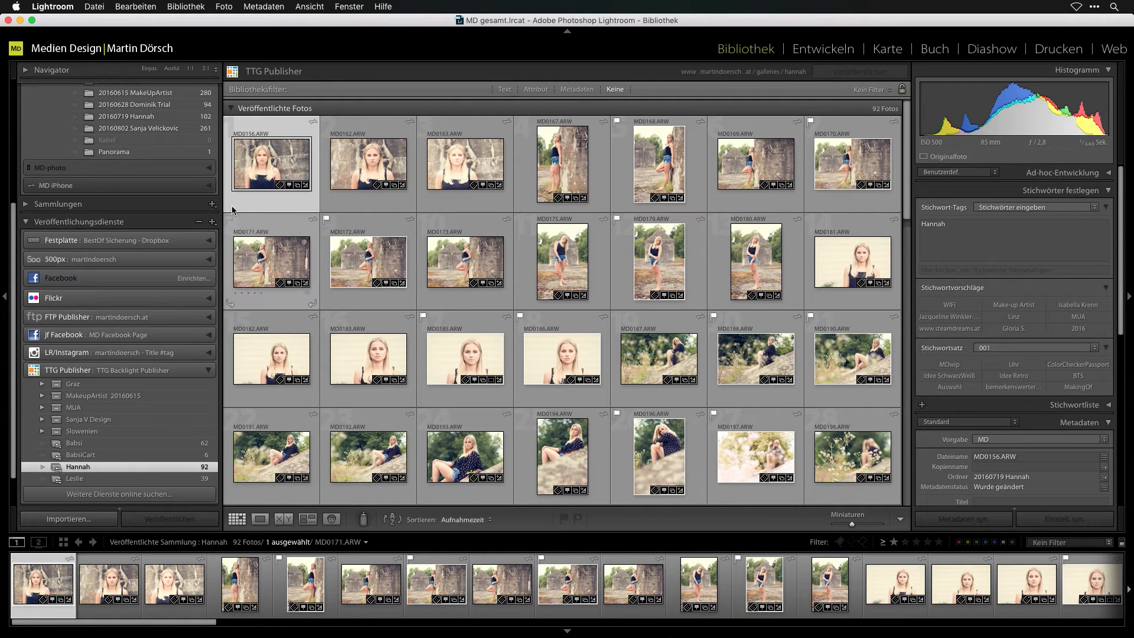
# - In the 20160719 Hannah folder, select the range MD0241 through MD0249 Kopie 2
pyautogui.click(165, 116)
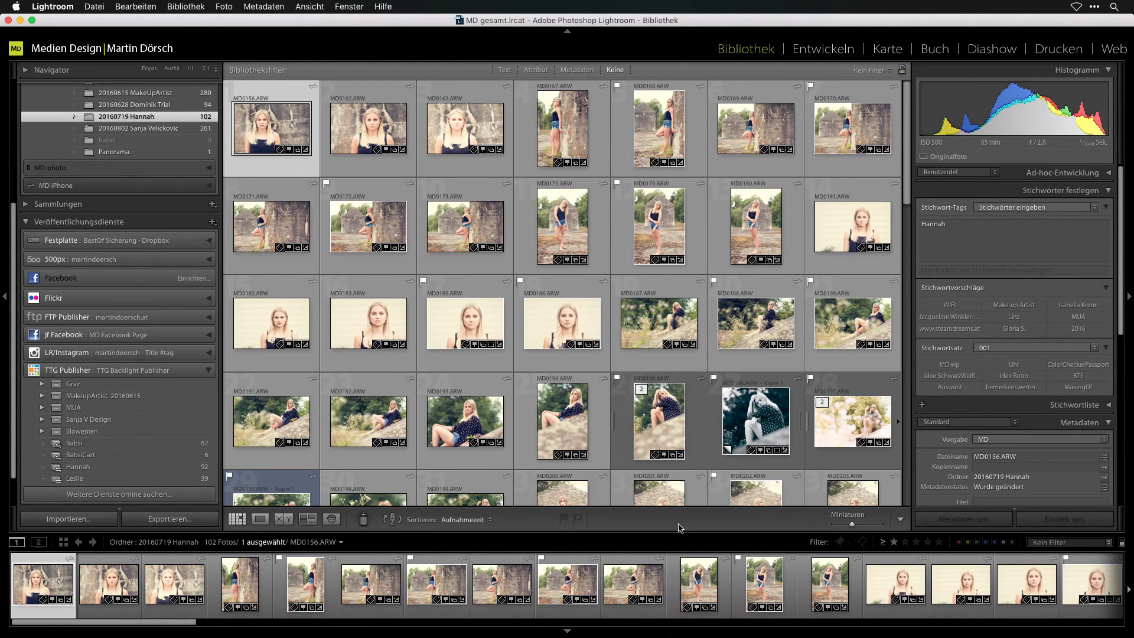
pyautogui.scroll(-5, 750, 352)
pyautogui.scroll(-5, 757, 352)
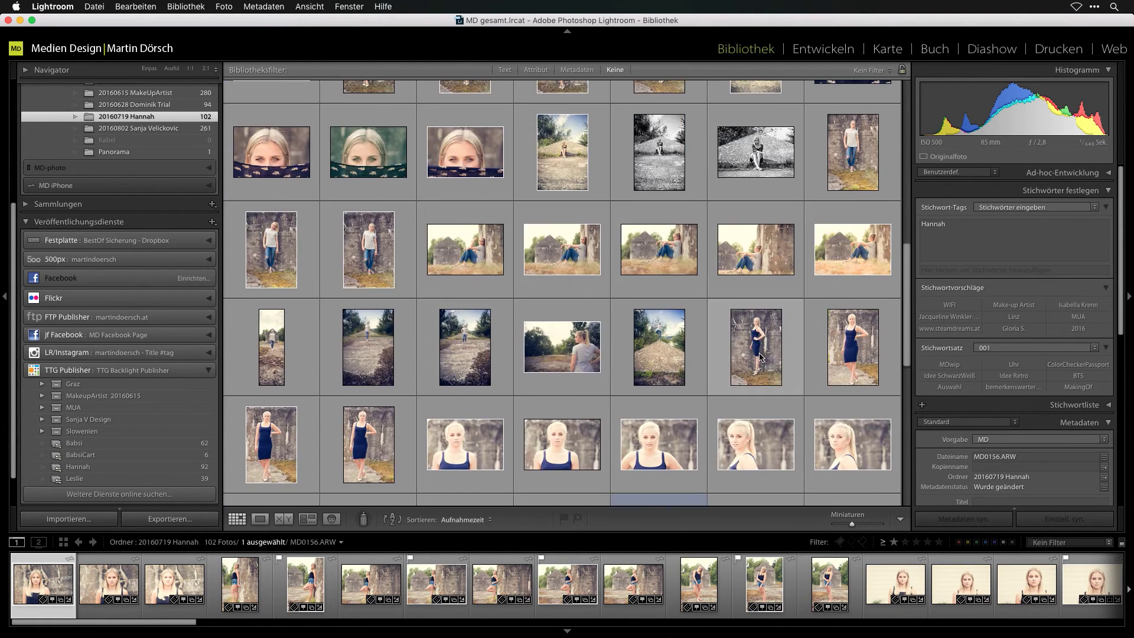
pyautogui.scroll(-5, 768, 354)
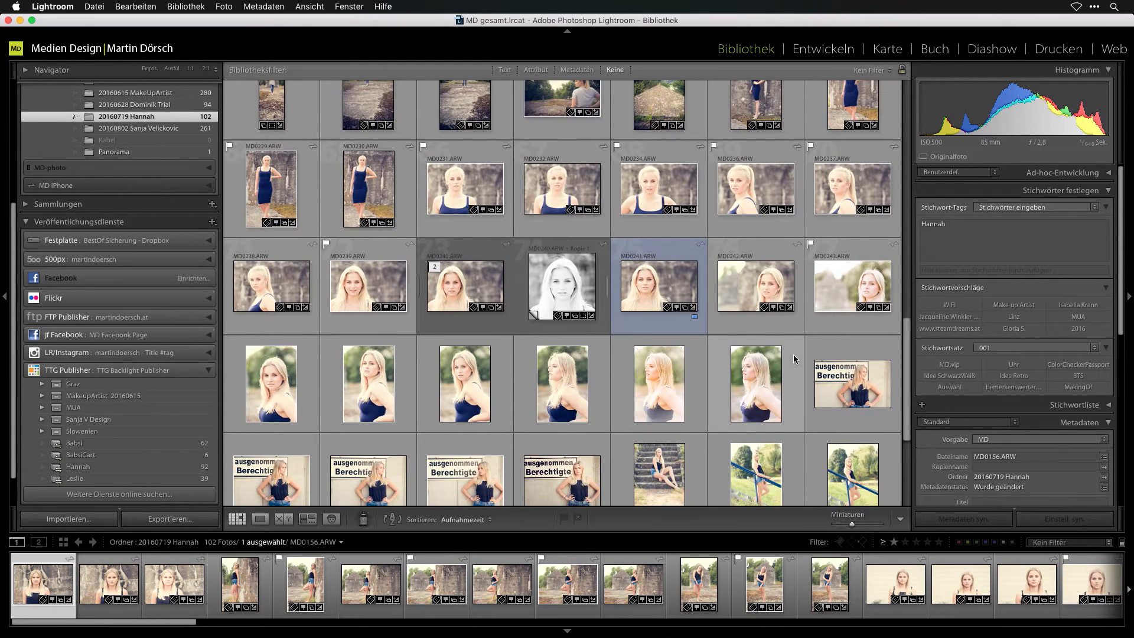
pyautogui.scroll(-1, 793, 354)
pyautogui.click(659, 250)
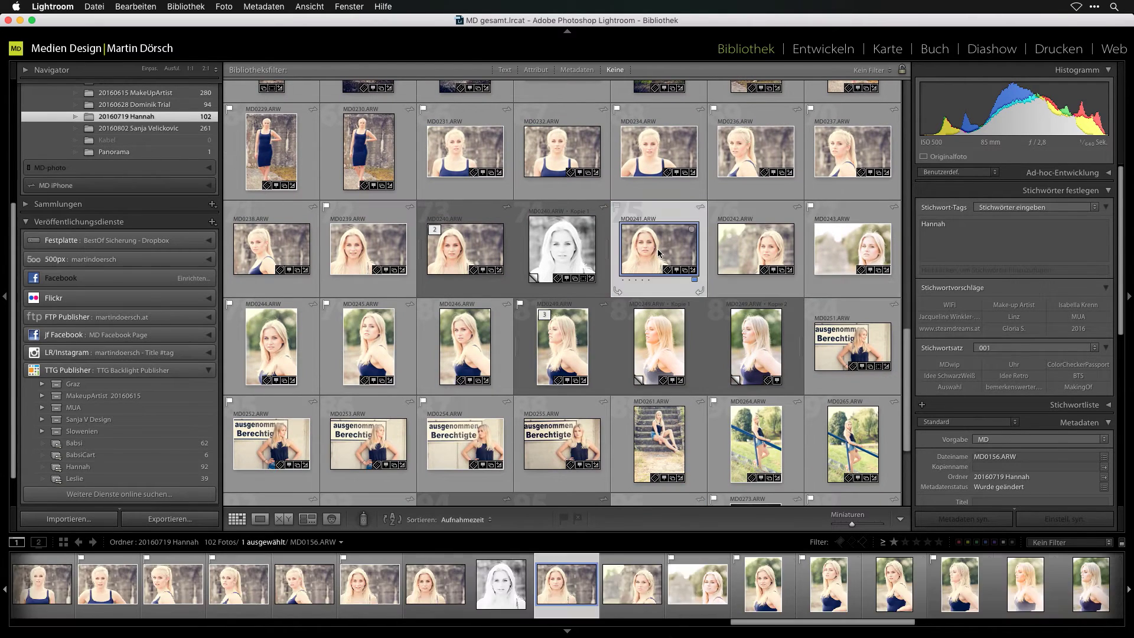
pyautogui.click(757, 378)
pyautogui.click(697, 266)
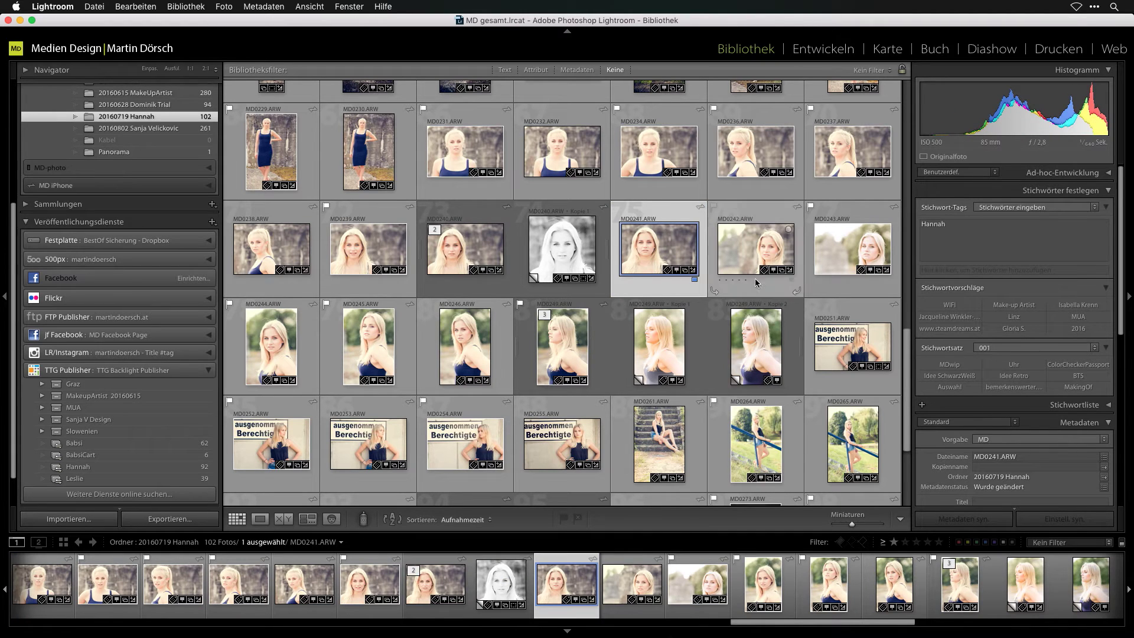
pyautogui.keyDown('shift'); pyautogui.click(766, 341); pyautogui.keyUp('shift')
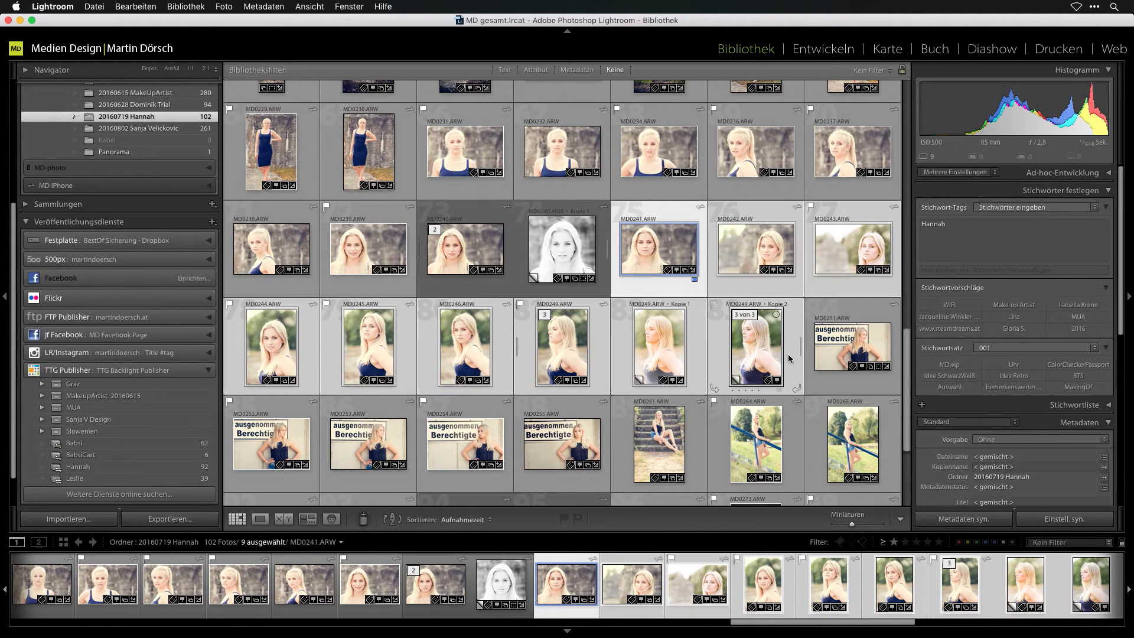
# - Start a new TTG Publisher album named 'Hannah DerPhotograph', copying settings from 1st images
pyautogui.rightClick(152, 369)
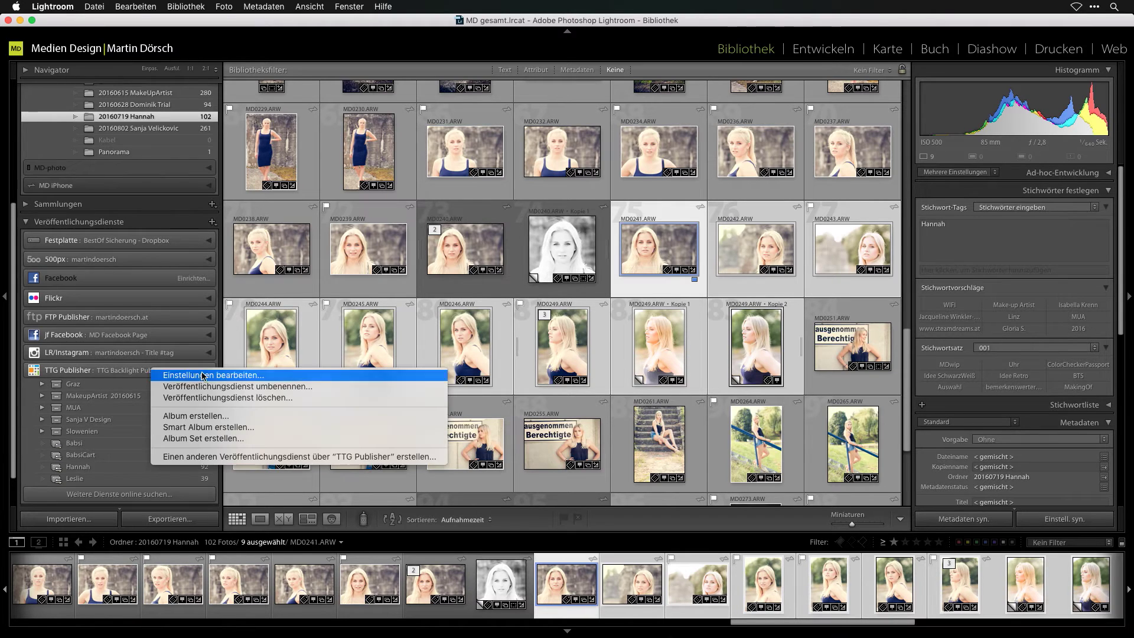
pyautogui.click(210, 417)
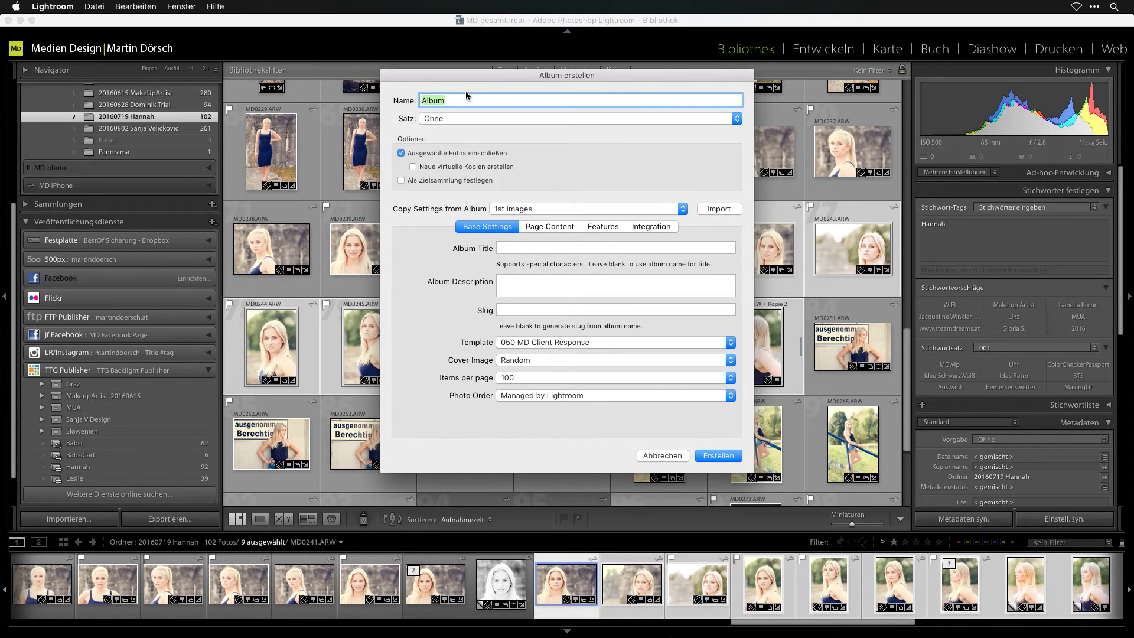
pyautogui.write('Hannah DerPh')
pyautogui.write('otograph')
pyautogui.click(642, 211)
pyautogui.click(647, 208)
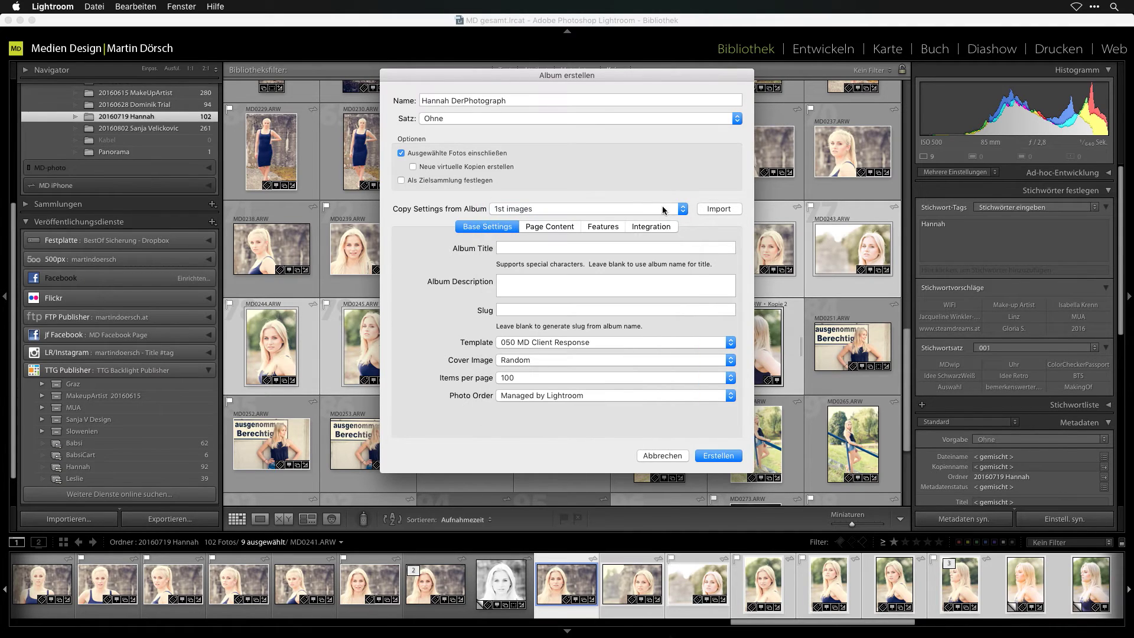
# - Set the album's gallery template to 050 MD Client Response instead of 051
pyautogui.click(511, 246)
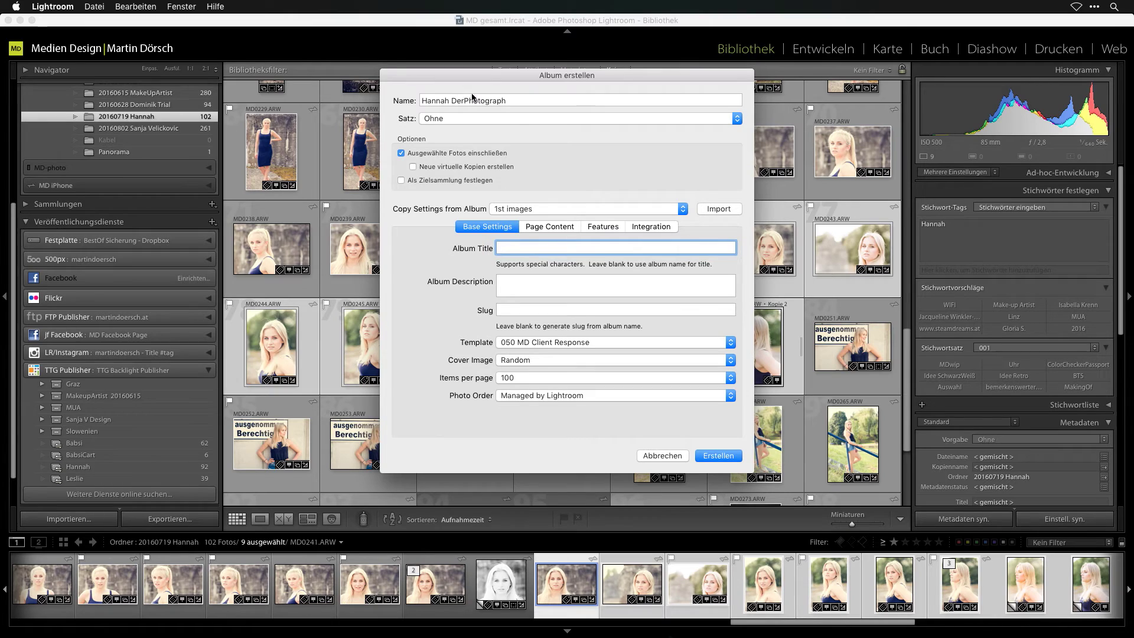
pyautogui.click(518, 283)
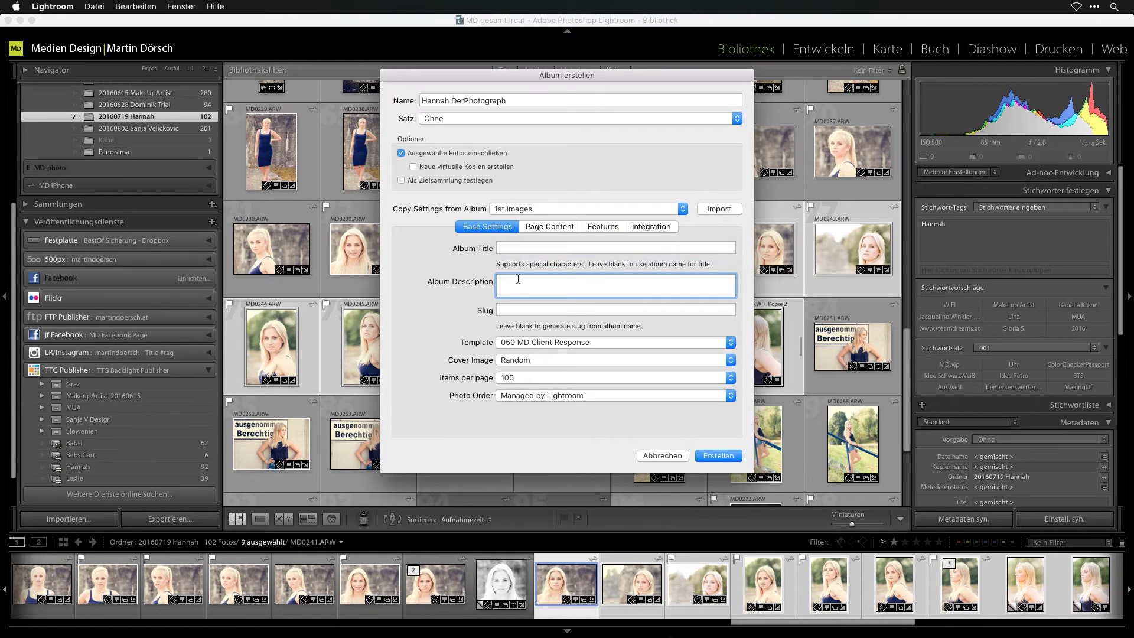
pyautogui.click(533, 343)
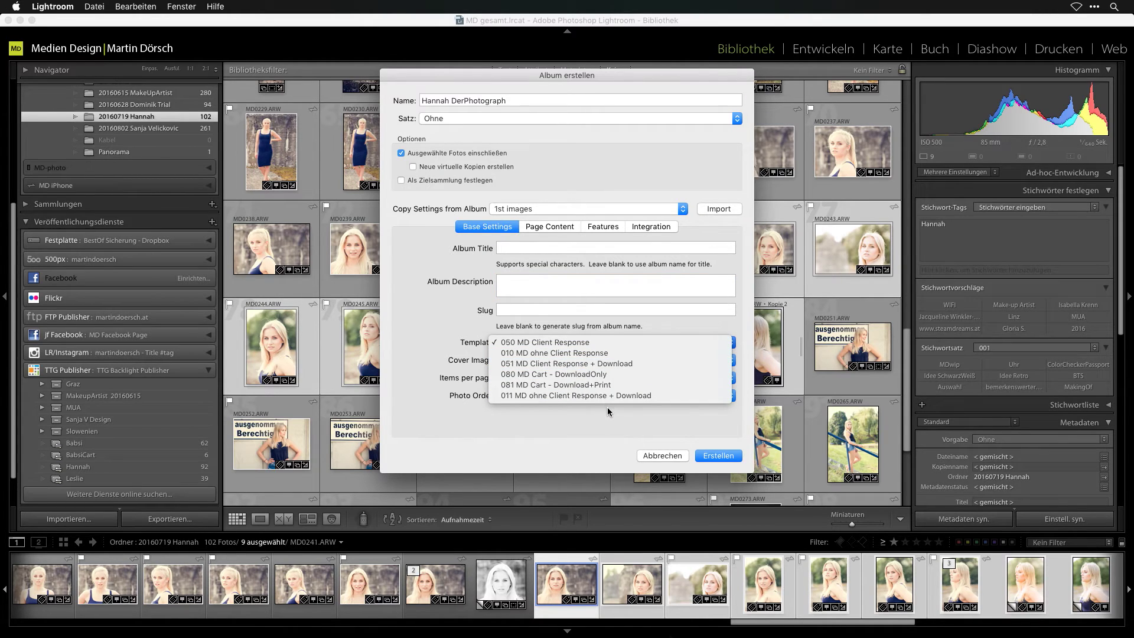
pyautogui.click(619, 368)
pyautogui.click(613, 347)
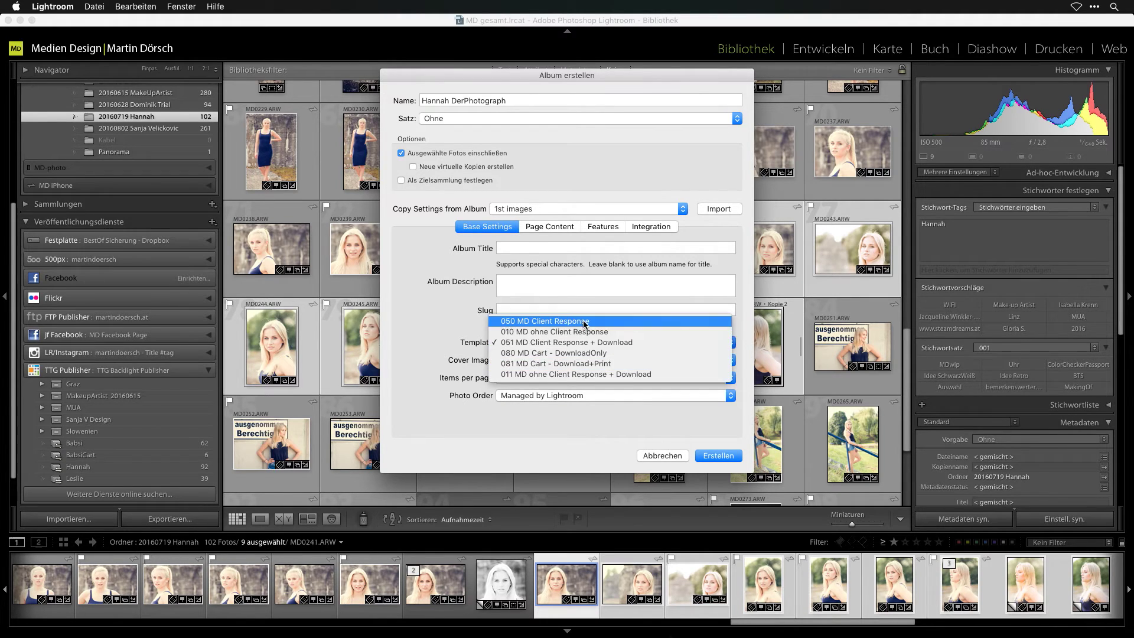
pyautogui.click(562, 341)
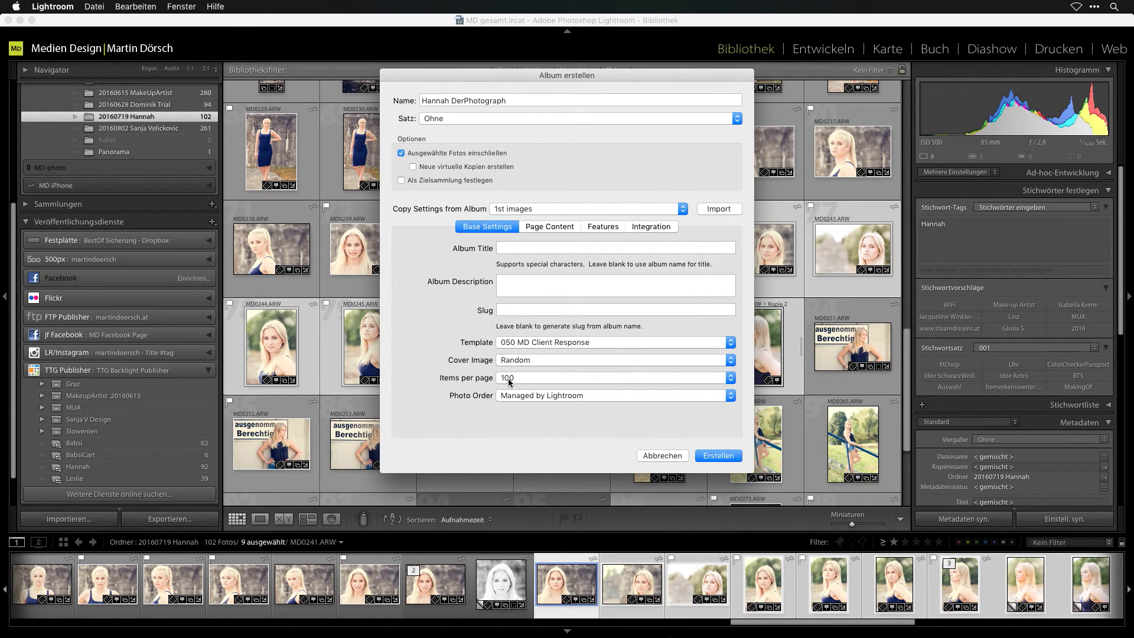
pyautogui.click(559, 228)
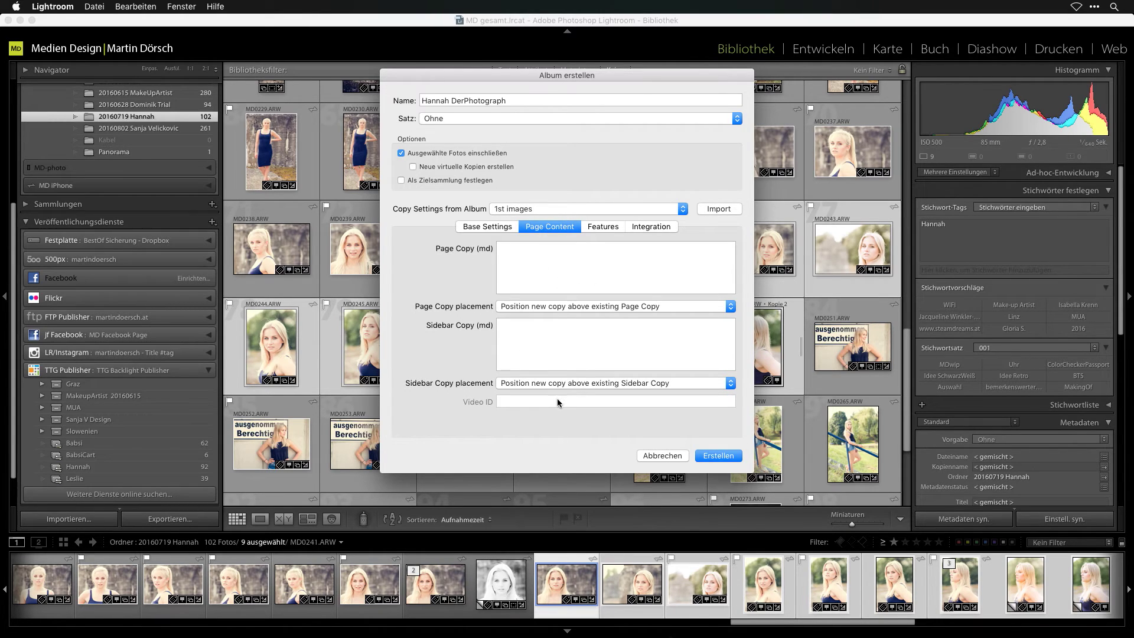
# - Review the album's Page Content and Features settings, ending on the Integration settings
pyautogui.click(618, 228)
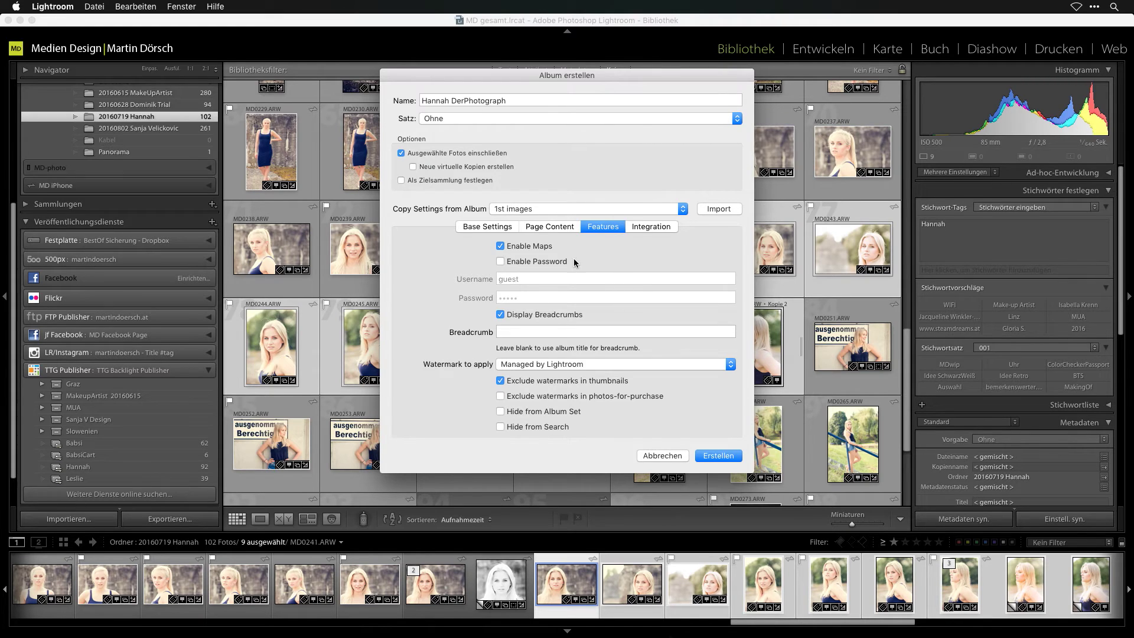
pyautogui.click(535, 247)
pyautogui.click(657, 227)
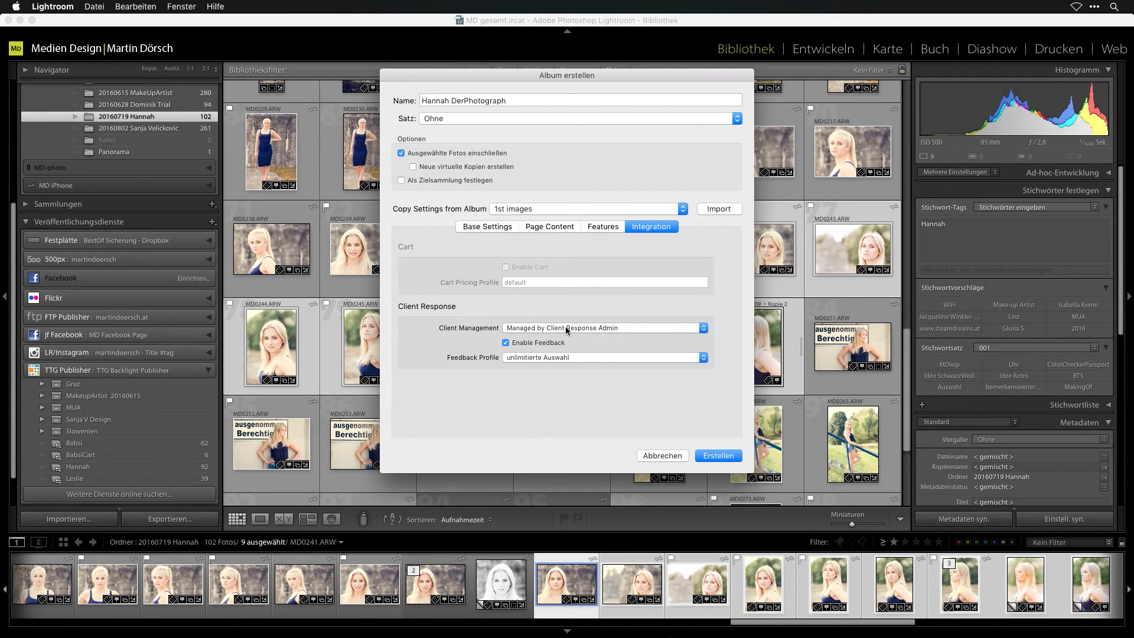
# - Set client management to Unmanaged and keep feedback on with the select2 profile
pyautogui.click(623, 329)
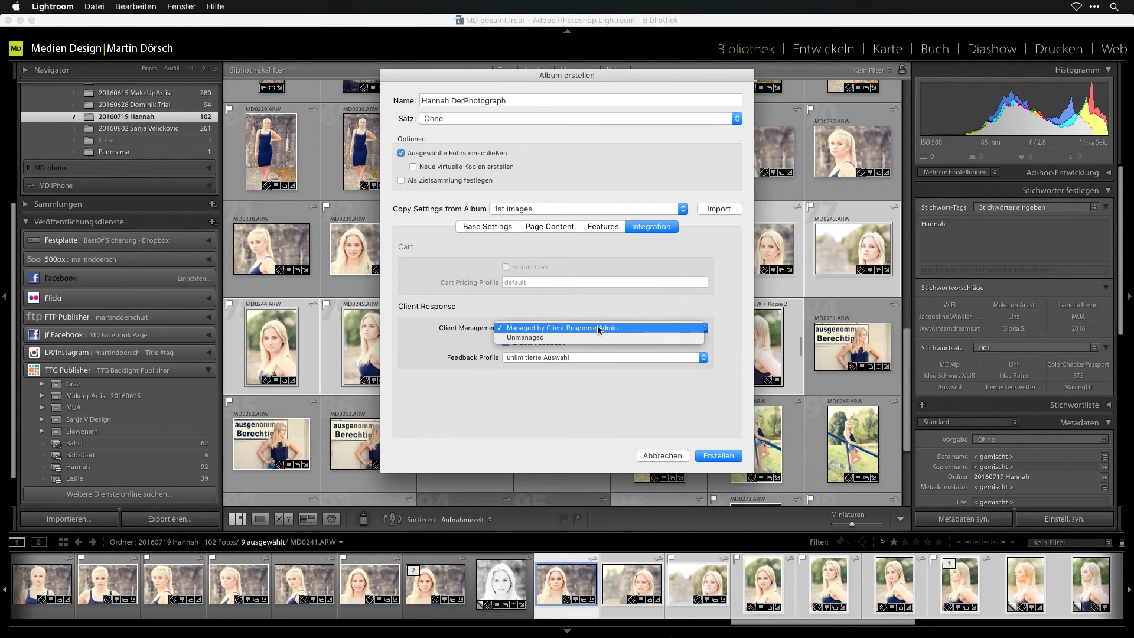
pyautogui.click(528, 338)
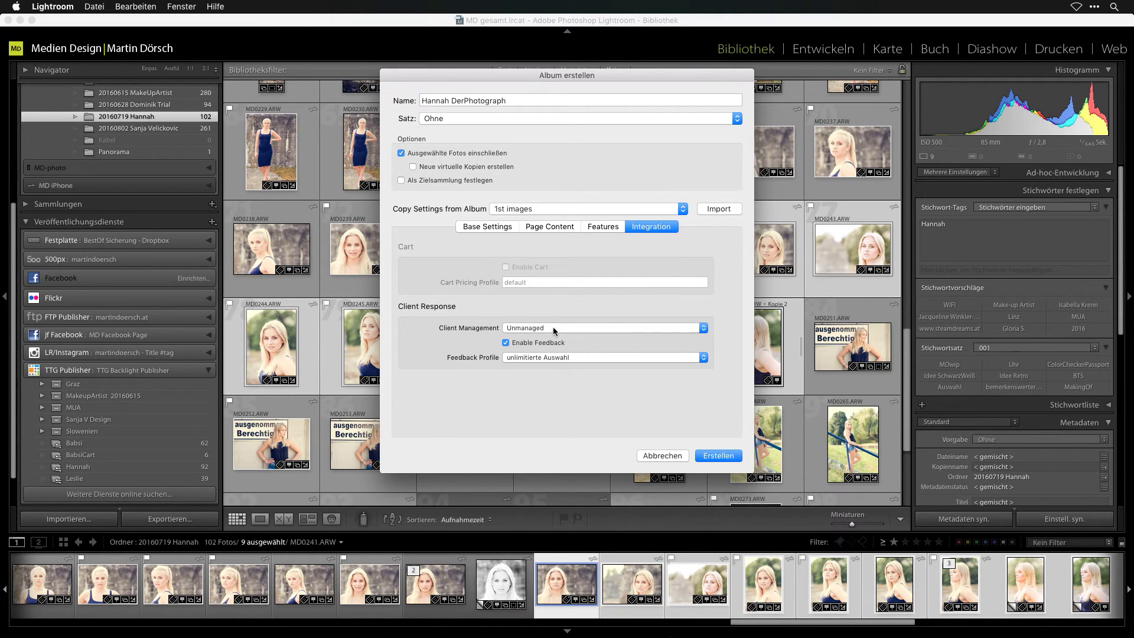
pyautogui.click(555, 344)
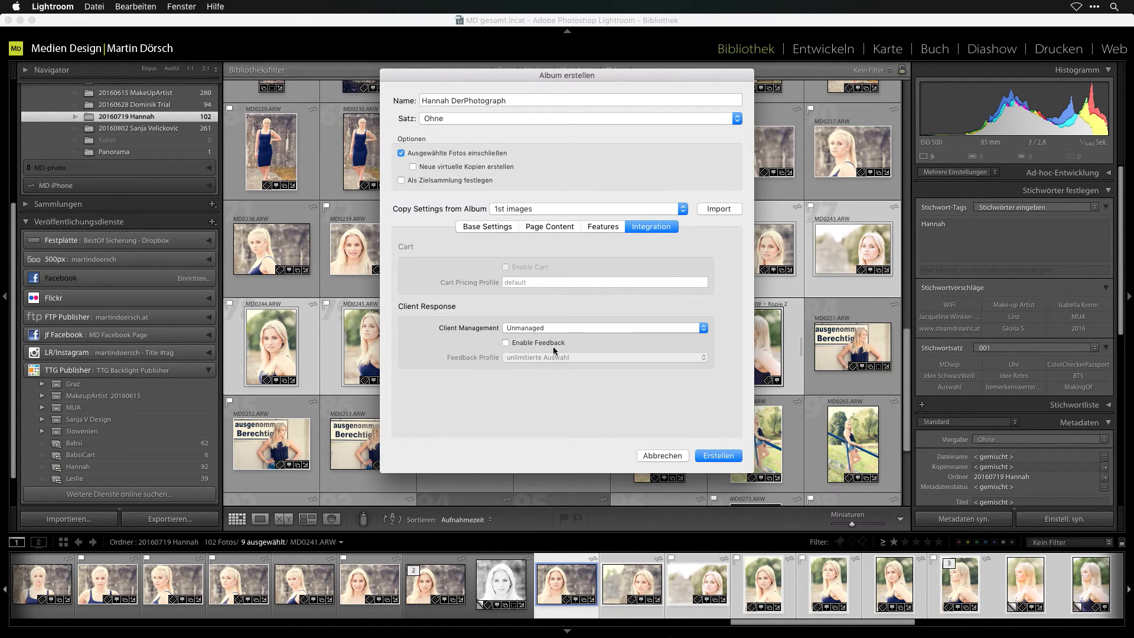
pyautogui.click(554, 345)
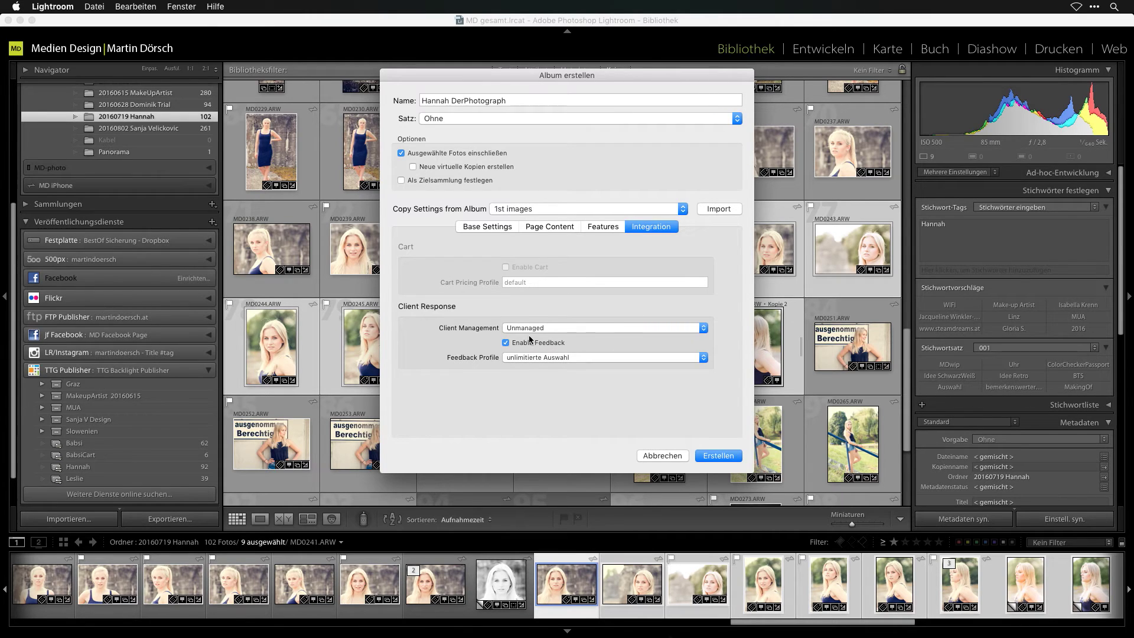
pyautogui.click(565, 358)
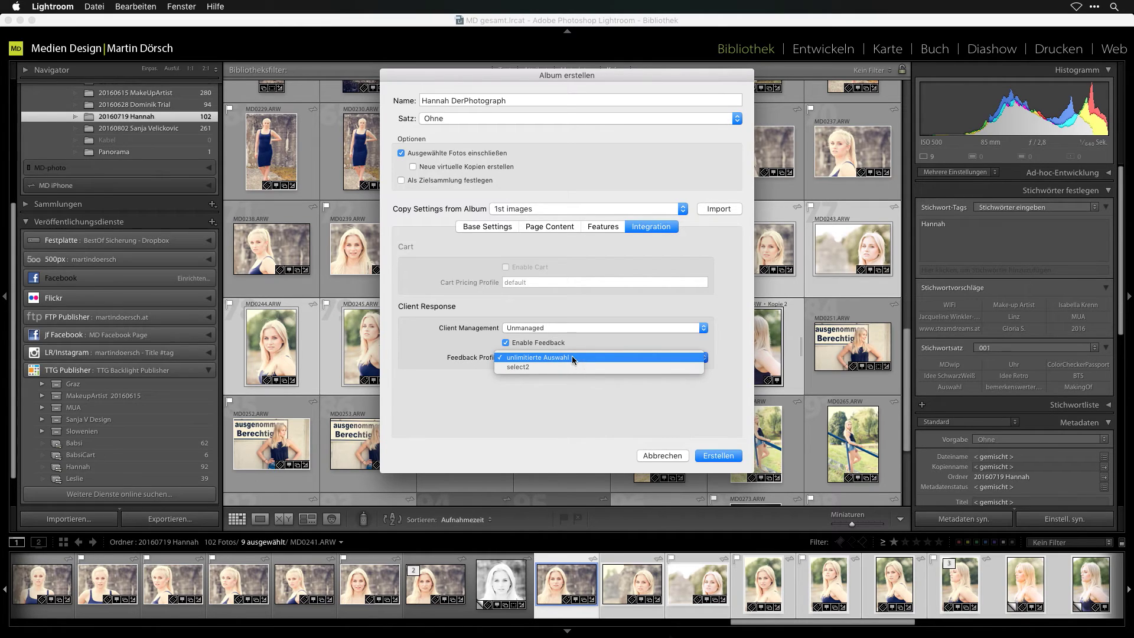
pyautogui.click(559, 357)
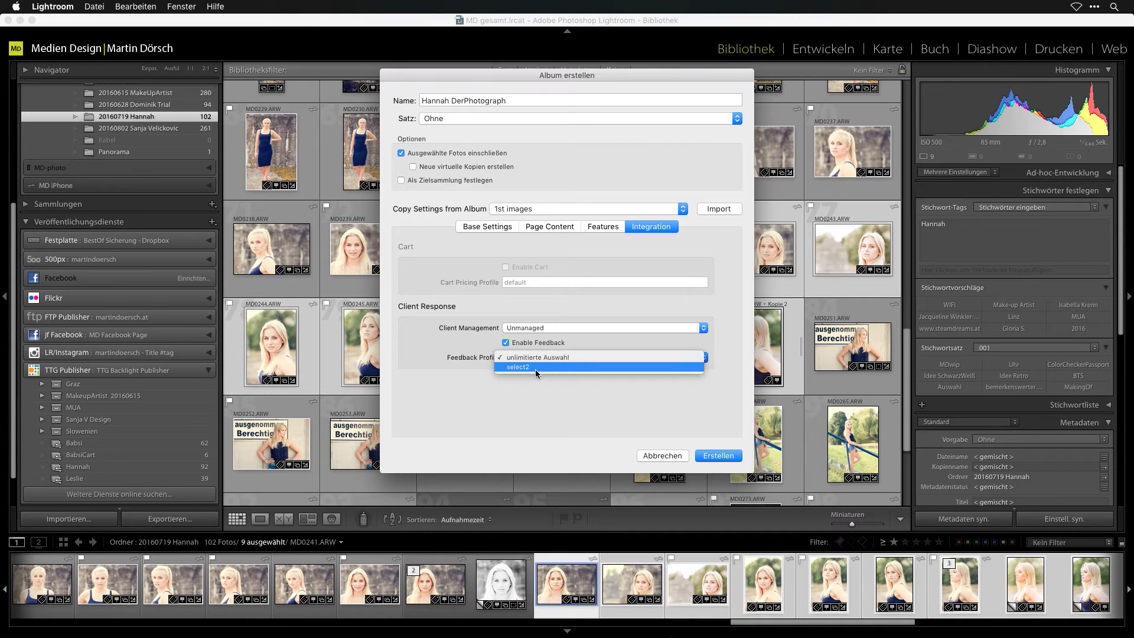
pyautogui.click(536, 369)
pyautogui.click(544, 366)
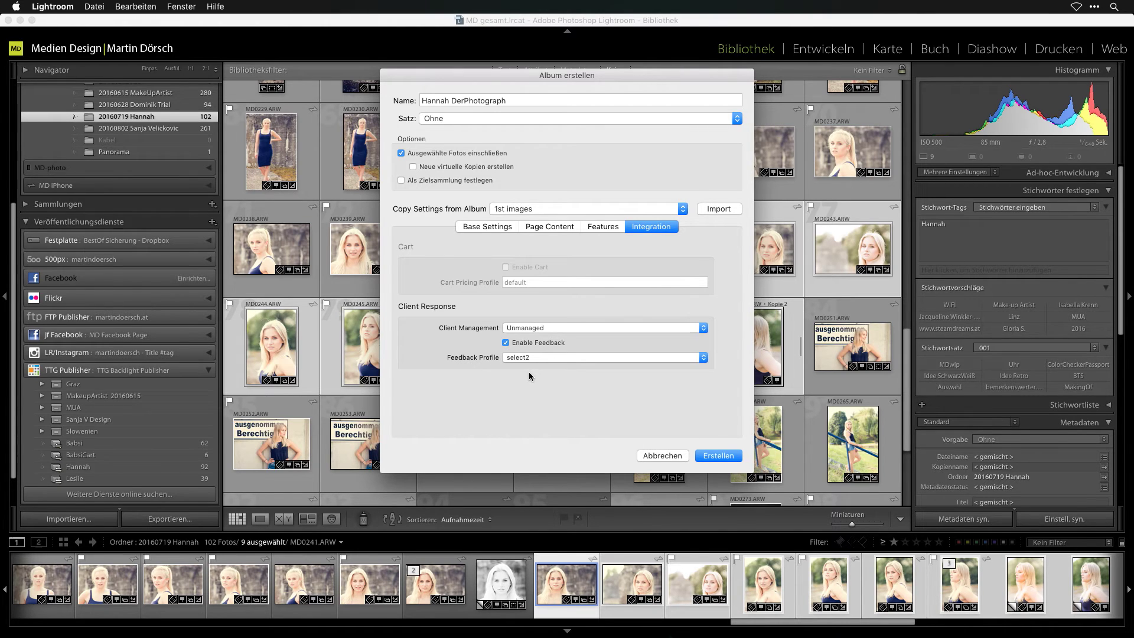
pyautogui.click(719, 456)
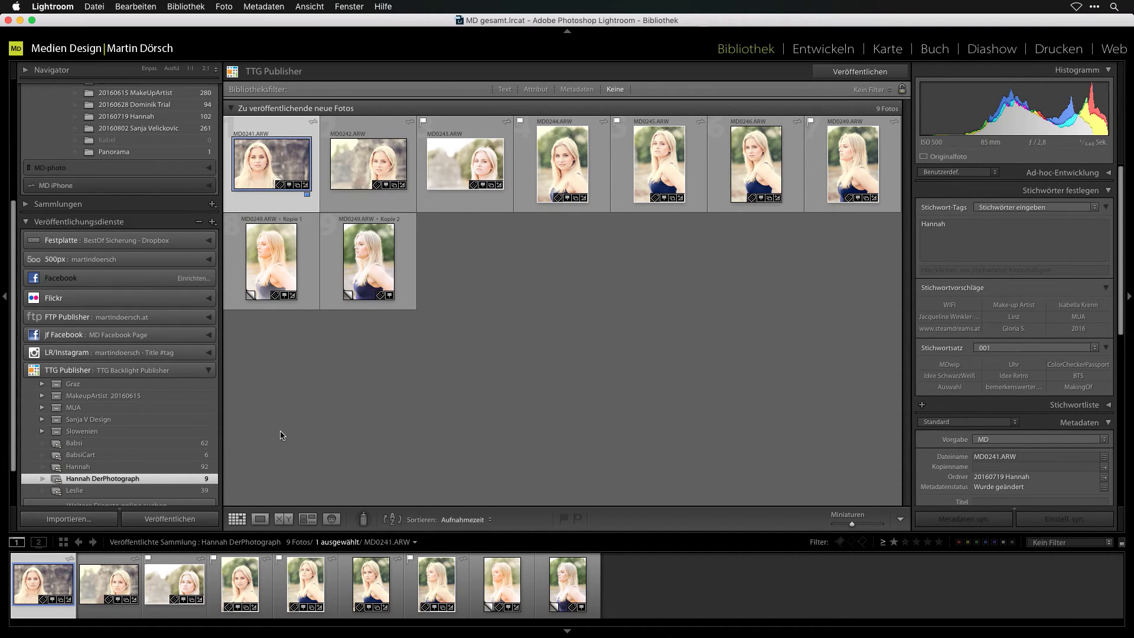
# - Publish the Hannah DerPhotograph collection with Veröffentlichen
pyautogui.click(193, 520)
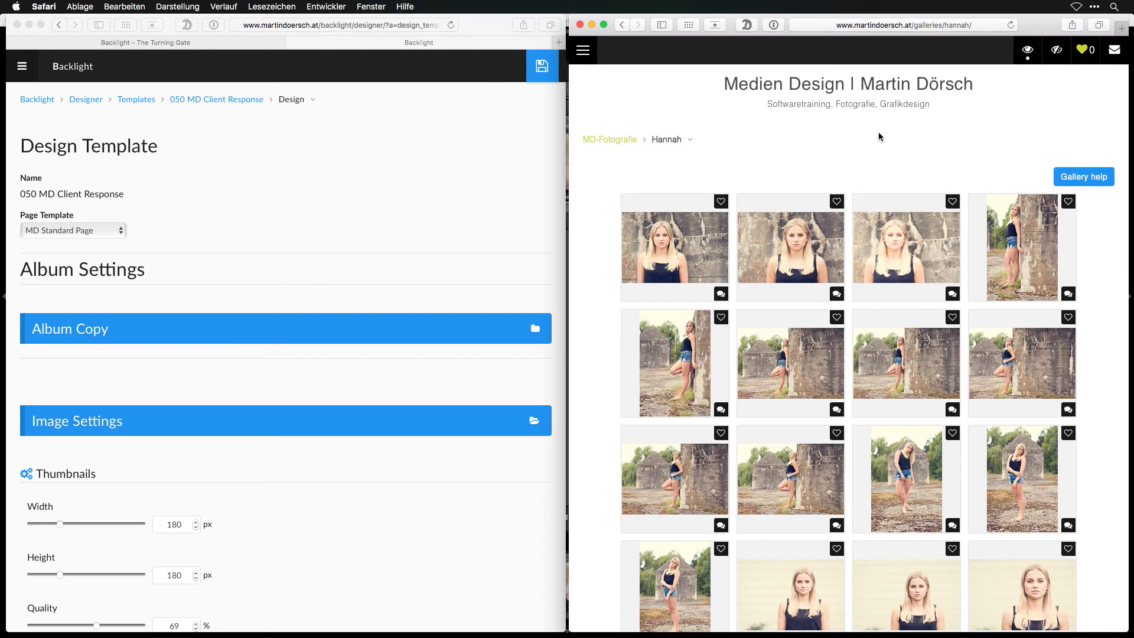
# - View the first Hannah gallery photo enlarged in the lightbox
pyautogui.scroll(-5, 372, 461)
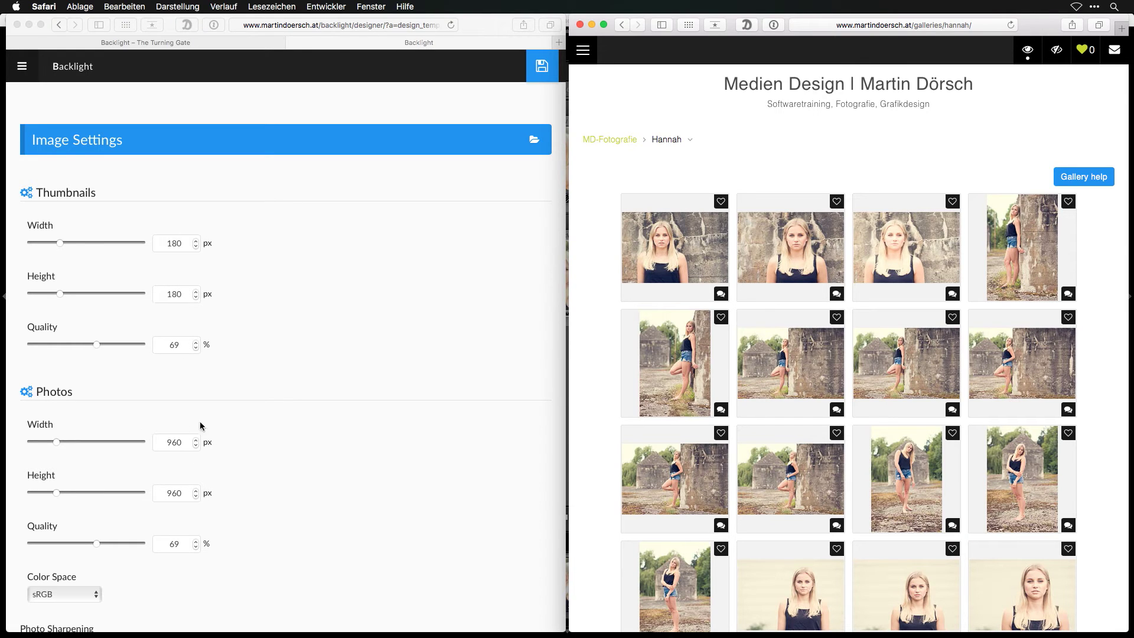
pyautogui.click(706, 273)
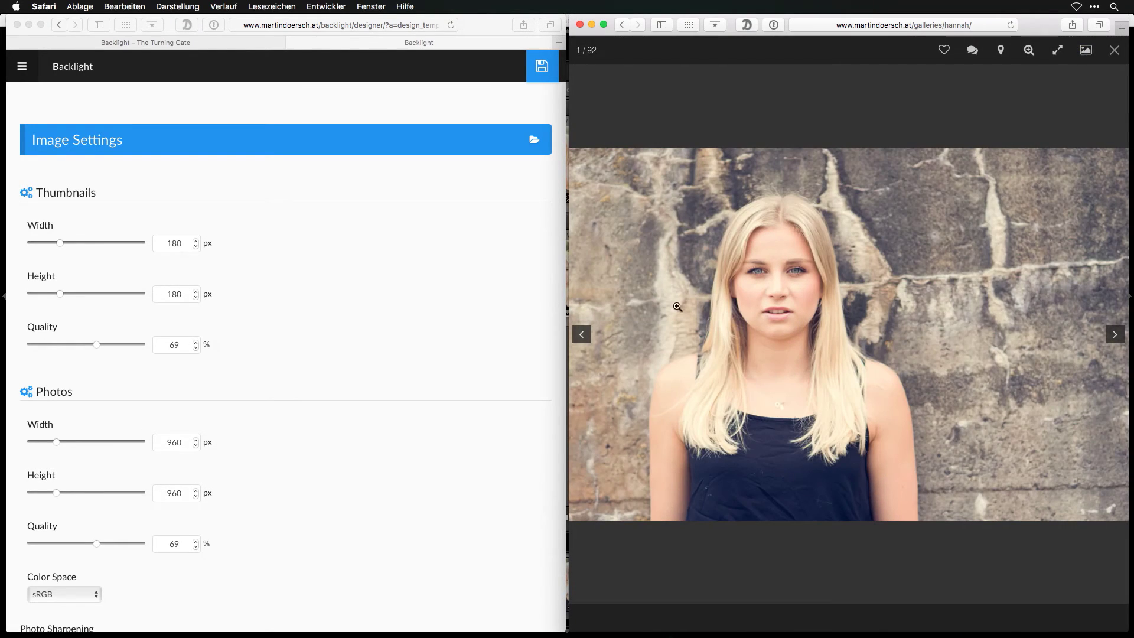
pyautogui.scroll(-5, 305, 513)
pyautogui.scroll(-3, 314, 472)
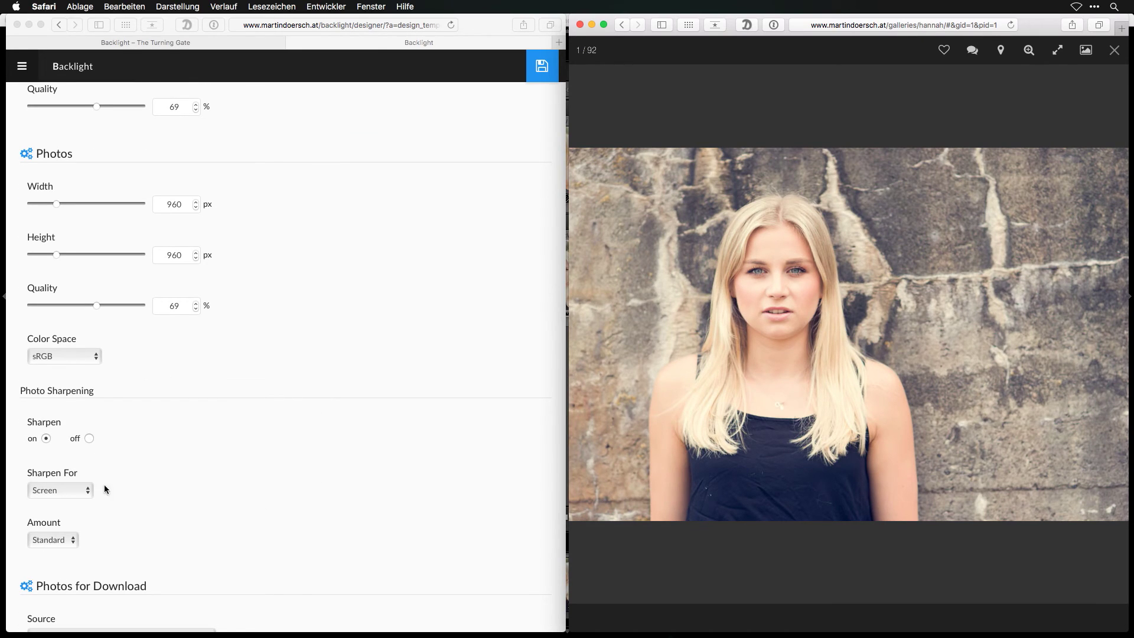
pyautogui.scroll(-5, 310, 550)
pyautogui.scroll(-2, 337, 458)
pyautogui.scroll(-3, 326, 487)
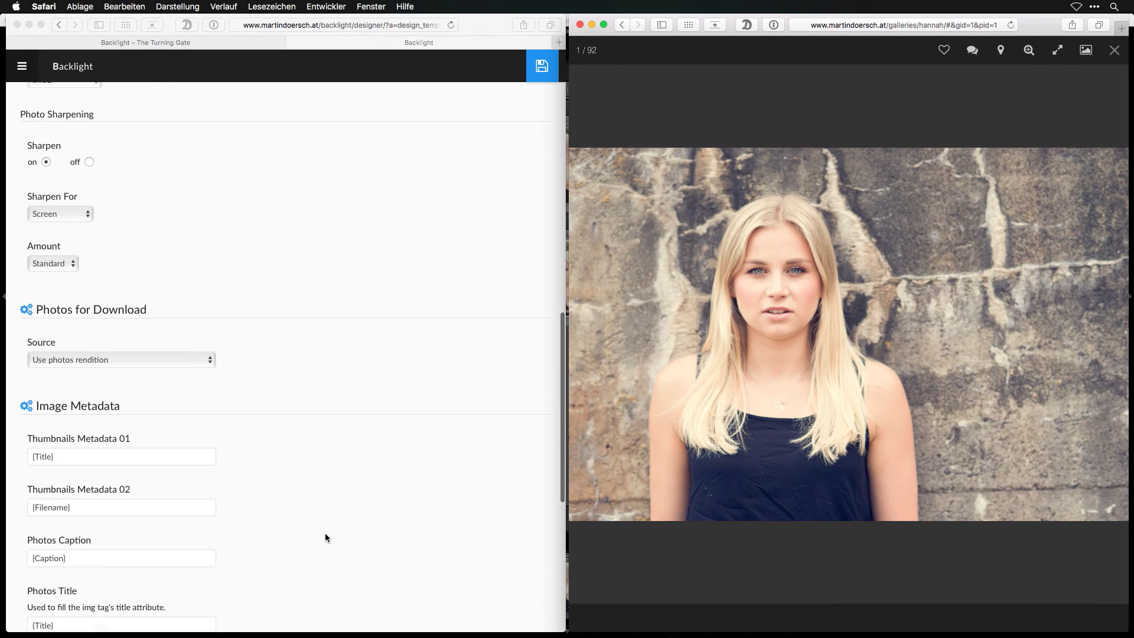
pyautogui.scroll(-2, 343, 523)
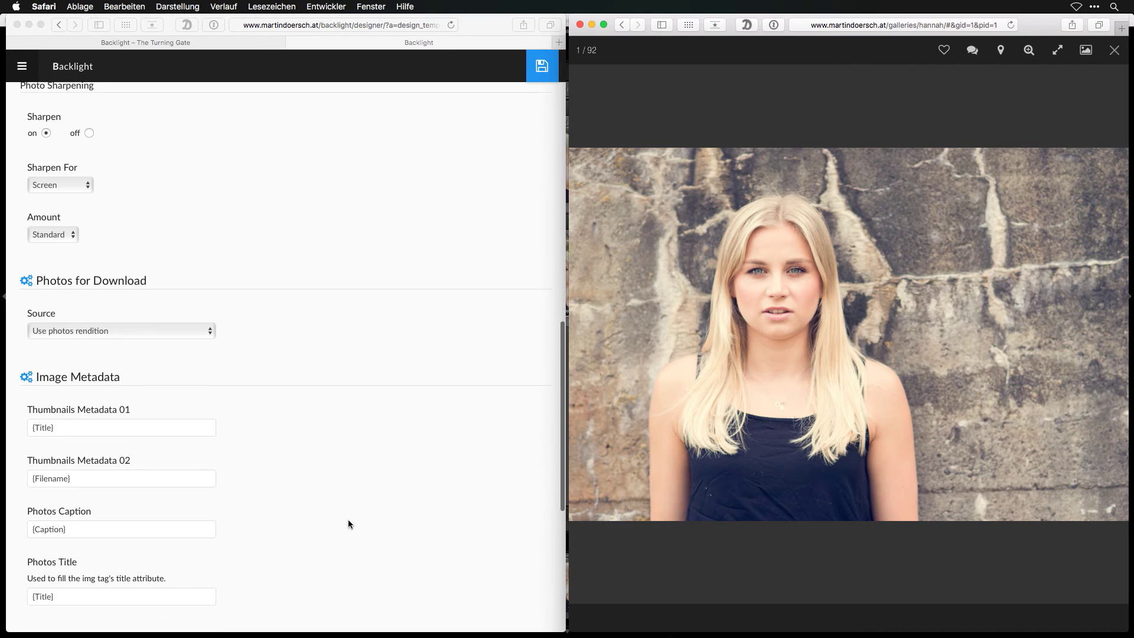
pyautogui.scroll(-1, 349, 534)
pyautogui.scroll(-2, 353, 526)
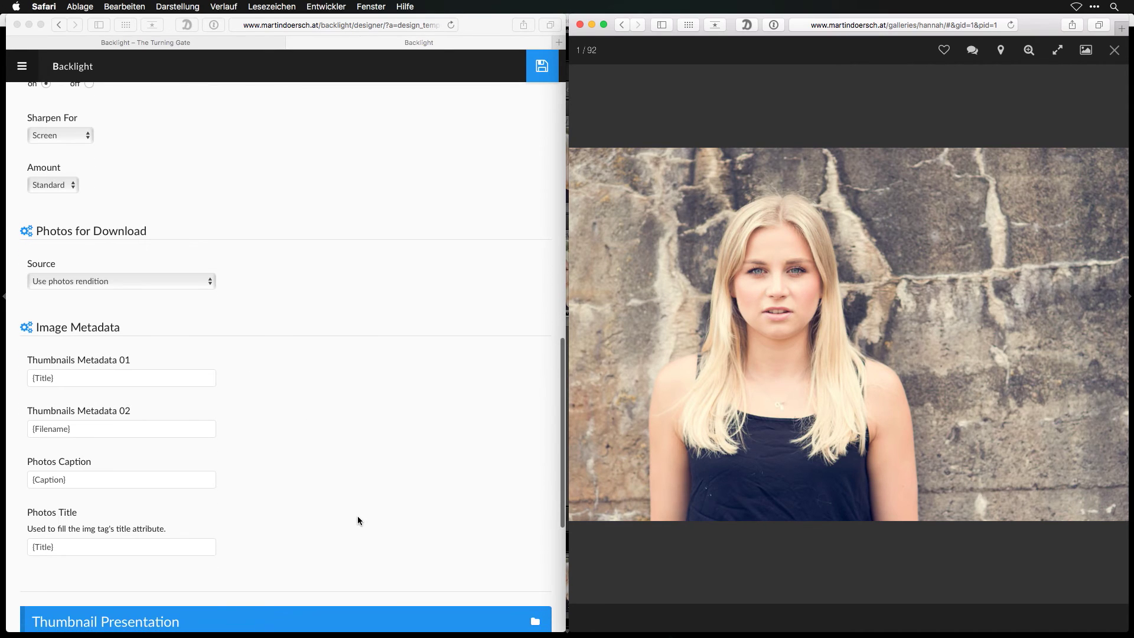
# - Review the Photos for Download source options, leaving it on Use photos rendition
pyautogui.click(211, 284)
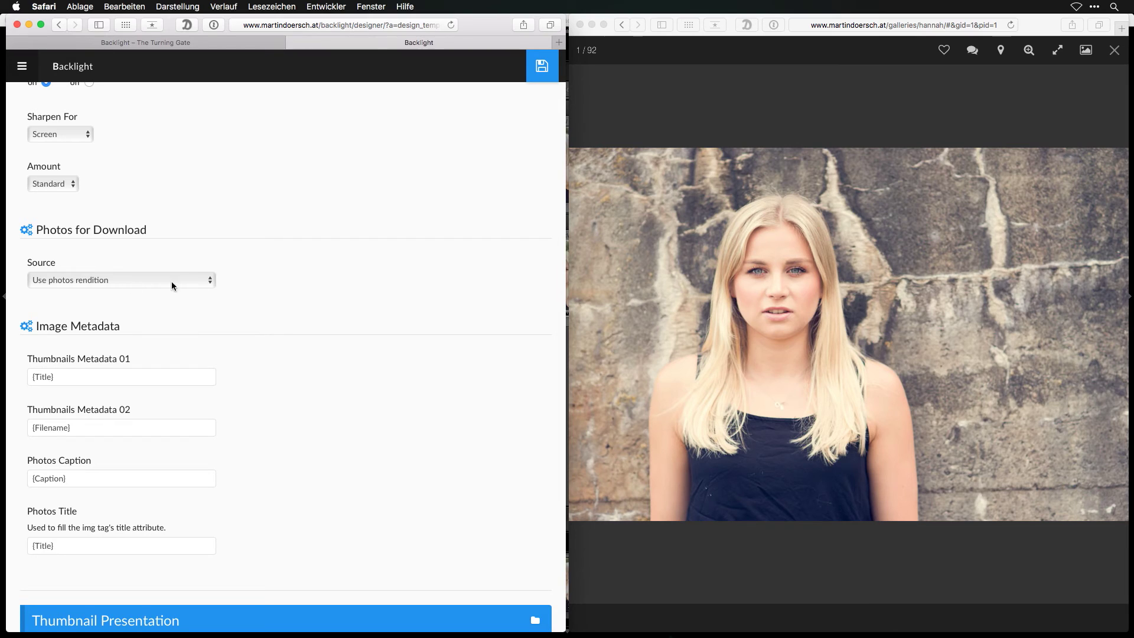
pyautogui.click(204, 277)
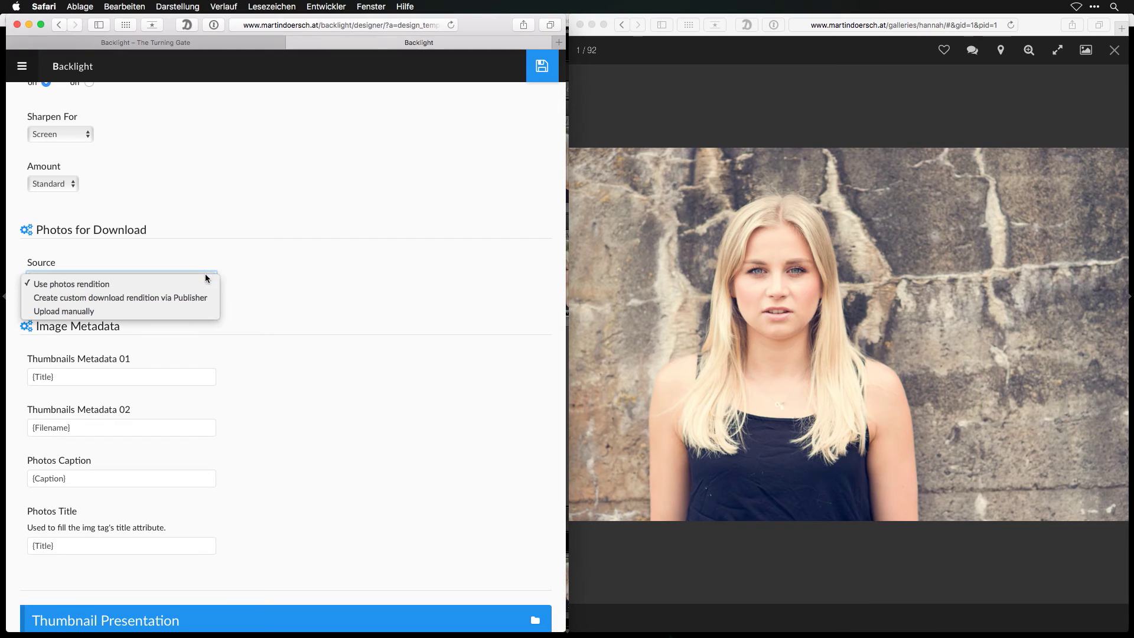
pyautogui.click(193, 199)
pyautogui.scroll(1, 197, 176)
pyautogui.scroll(4, 203, 204)
pyautogui.scroll(3, 206, 329)
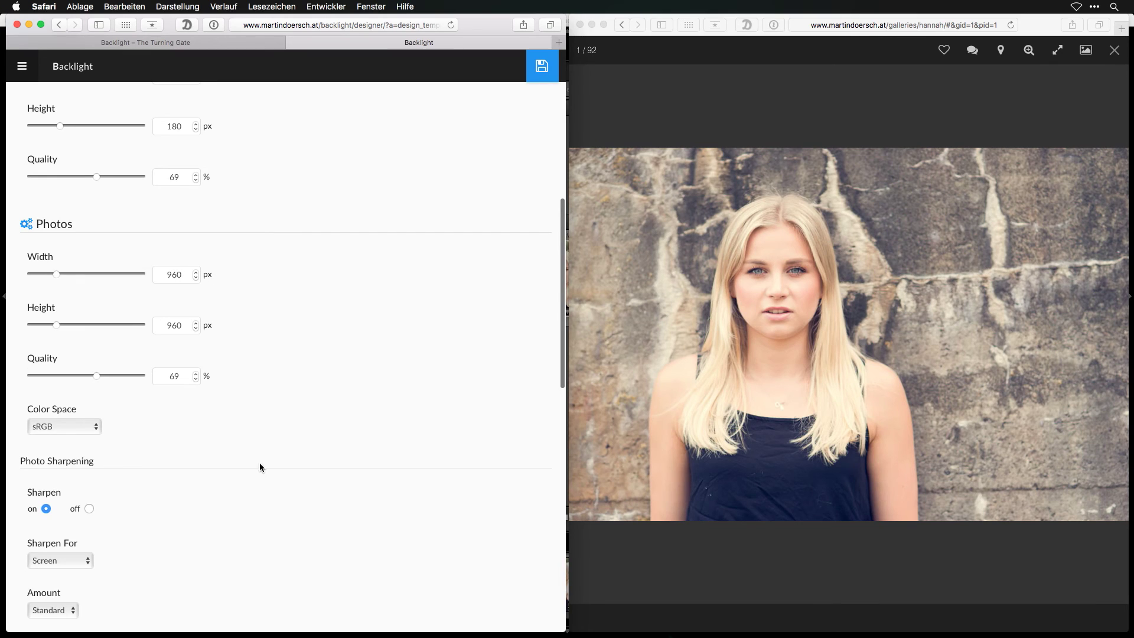
pyautogui.scroll(-1, 269, 475)
pyautogui.scroll(-5, 284, 414)
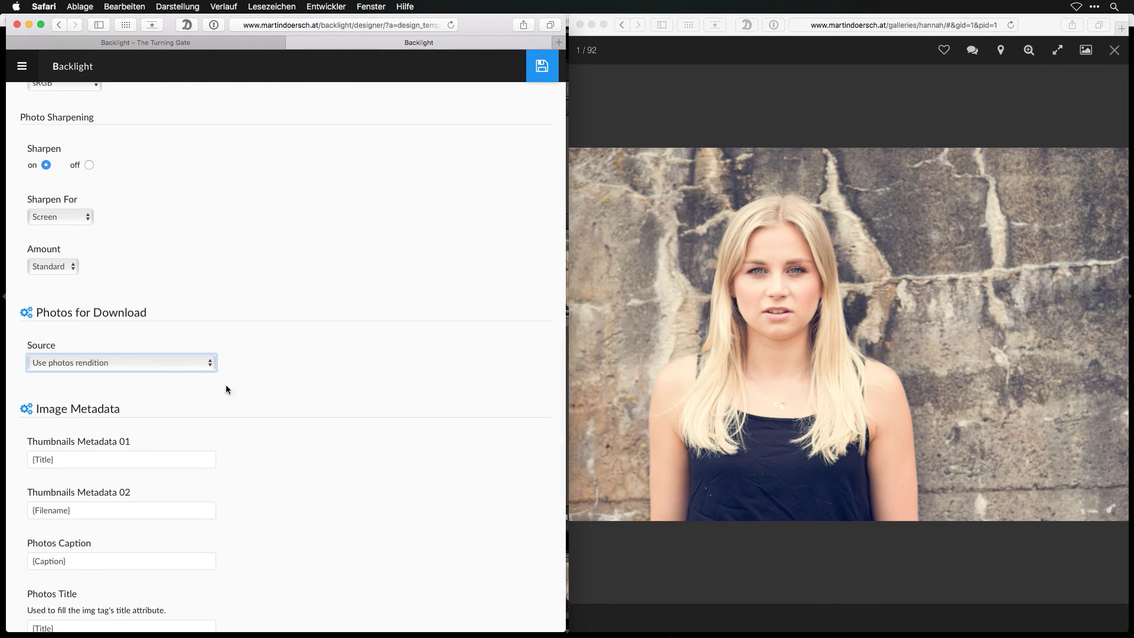
pyautogui.click(208, 362)
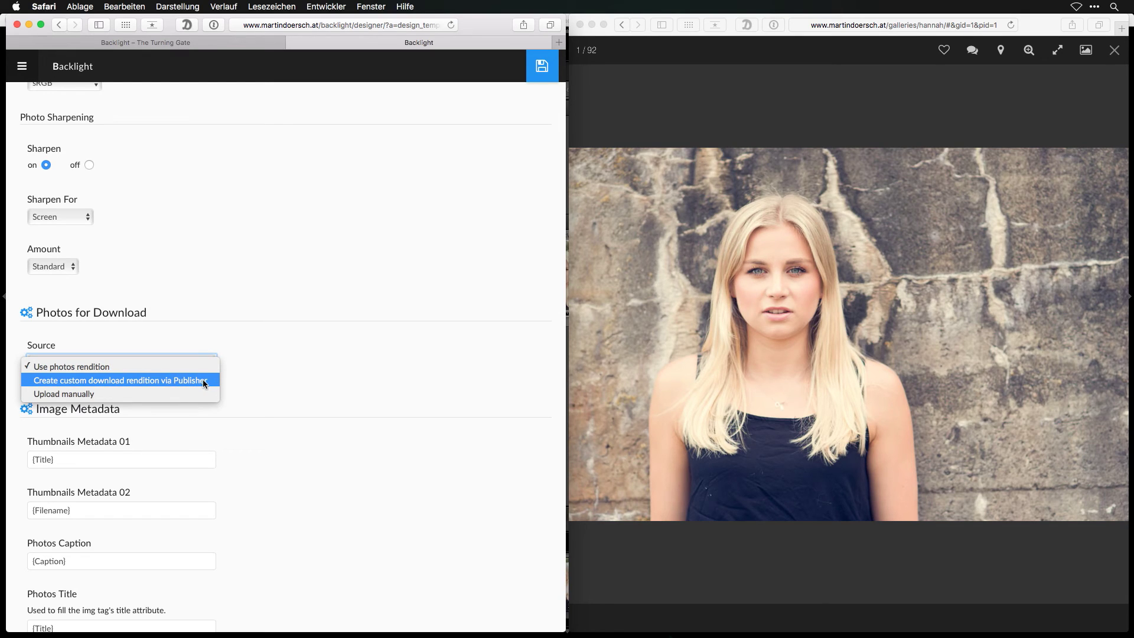
pyautogui.click(222, 383)
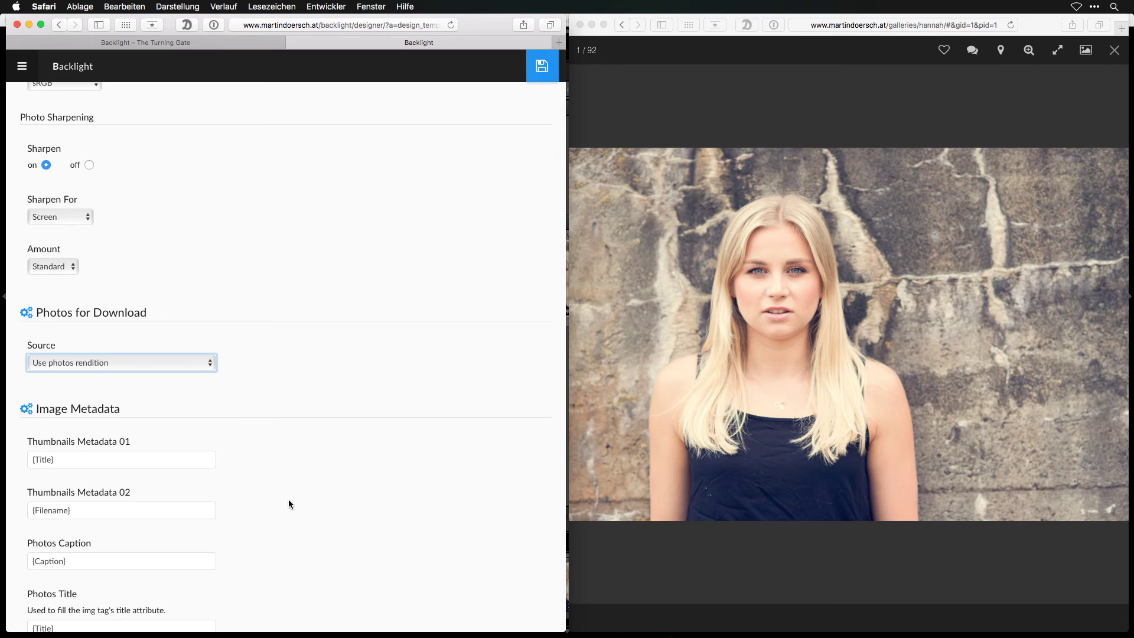
pyautogui.scroll(-4, 298, 520)
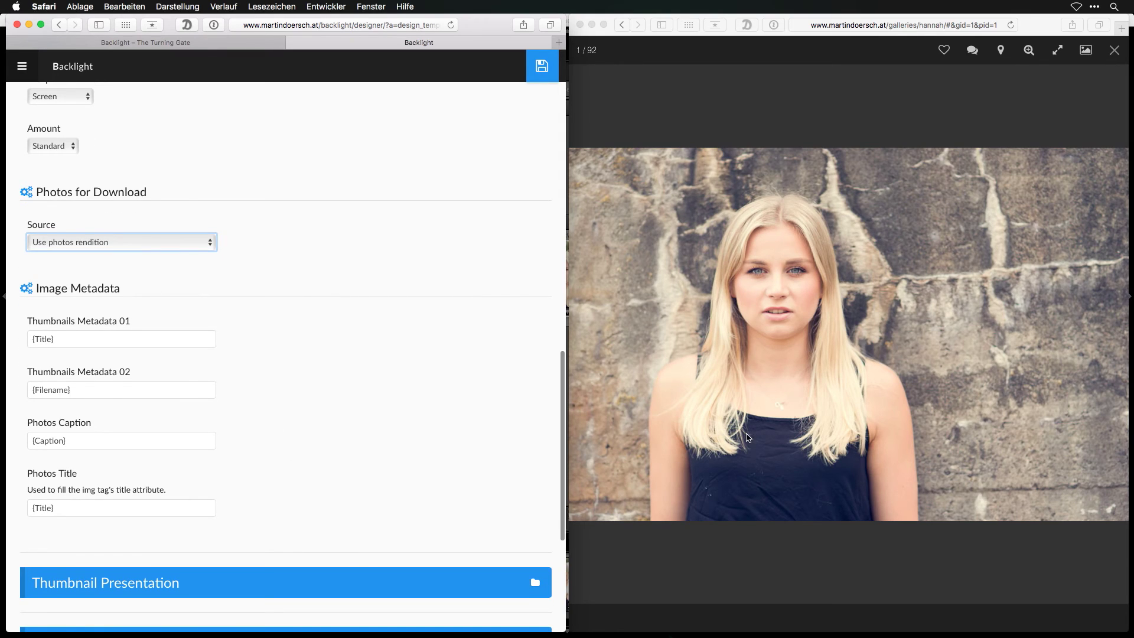
pyautogui.click(972, 52)
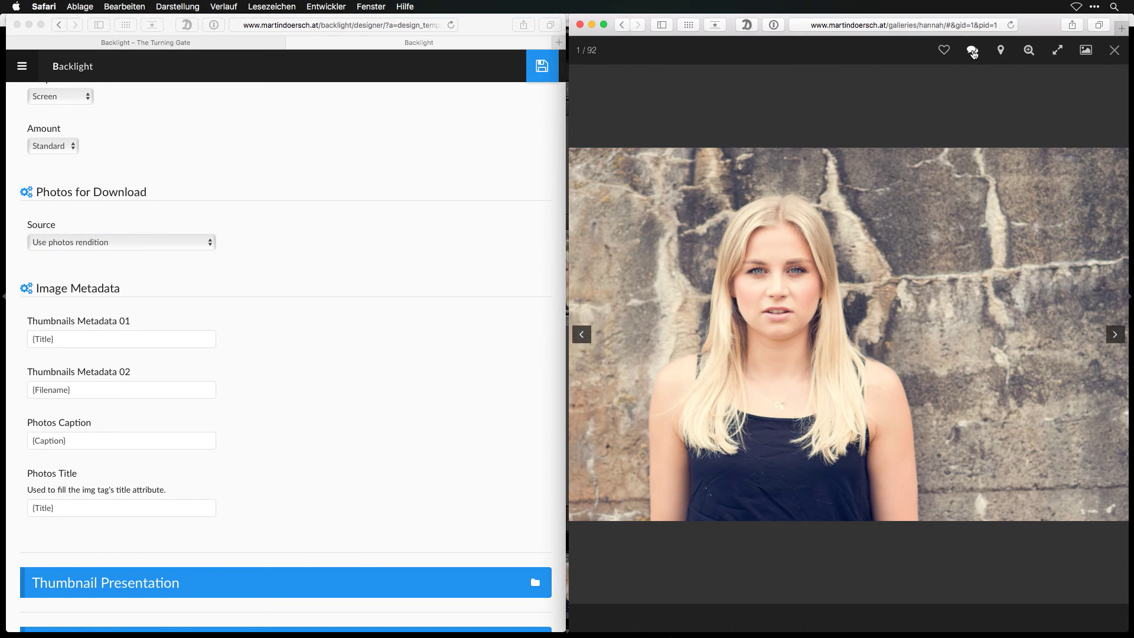
# - Open the feedback form for photo MD0156.jpg from the lightbox toolbar
pyautogui.click(974, 52)
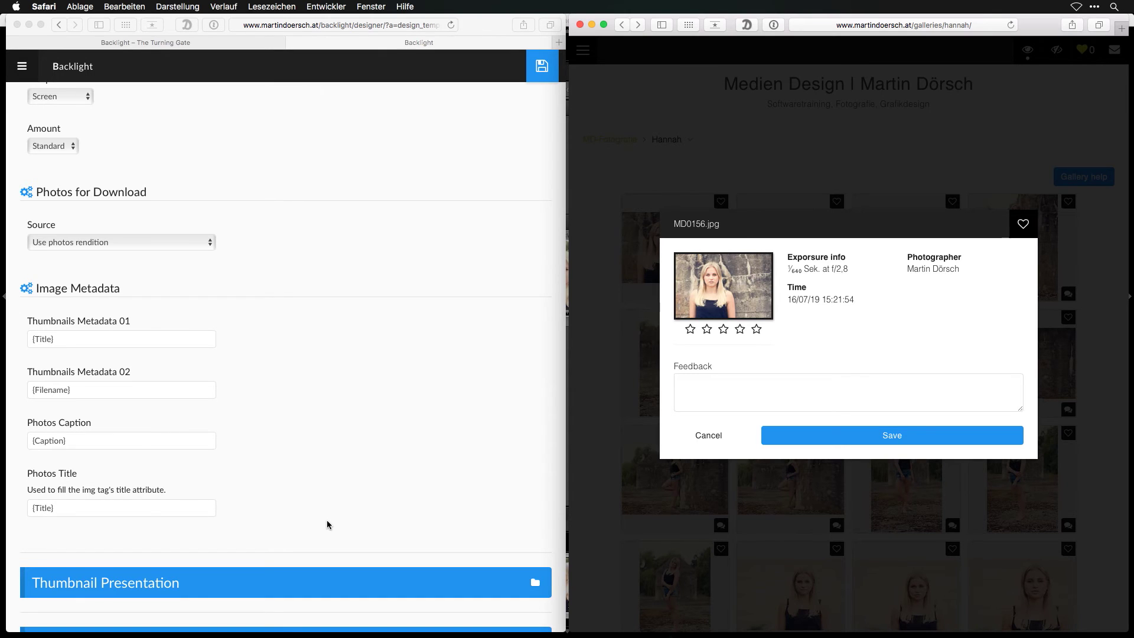
pyautogui.scroll(-2, 327, 514)
pyautogui.scroll(-5, 333, 512)
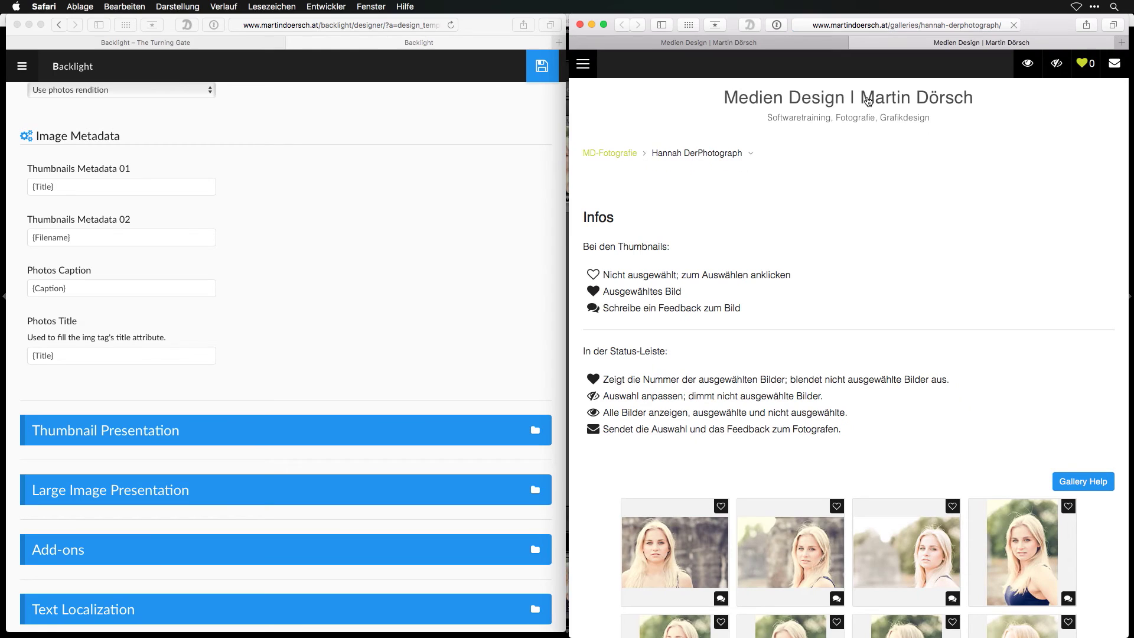
# - Close the old gallery tab, scroll the nine-photo gallery, and view photo 6 enlarged
pyautogui.click(576, 42)
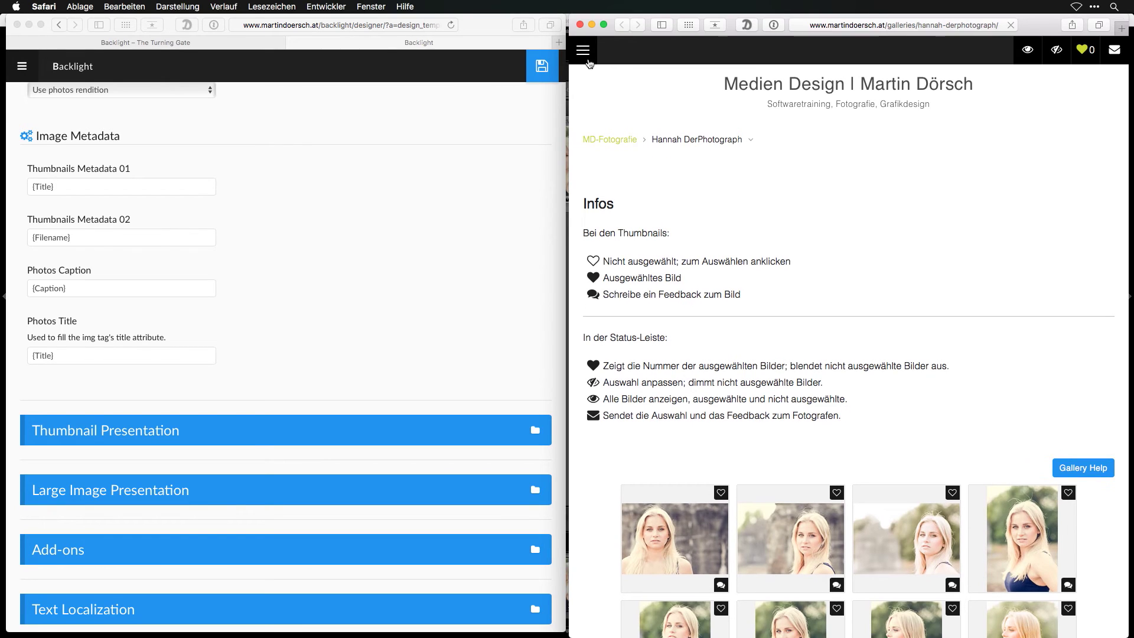
pyautogui.scroll(-5, 844, 404)
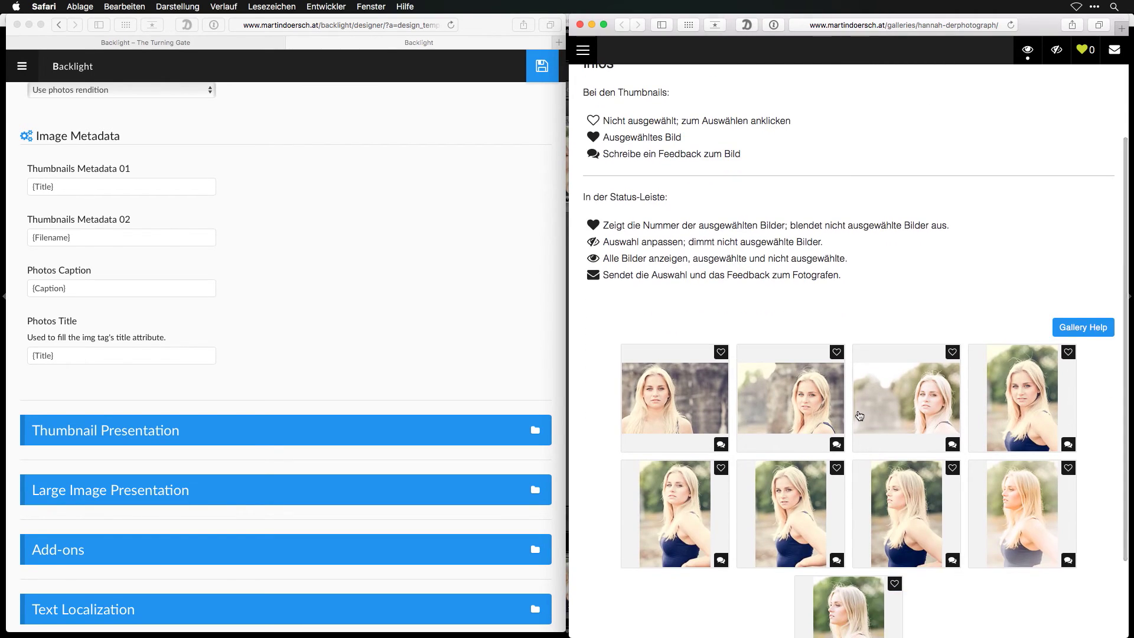
pyautogui.scroll(-1, 910, 582)
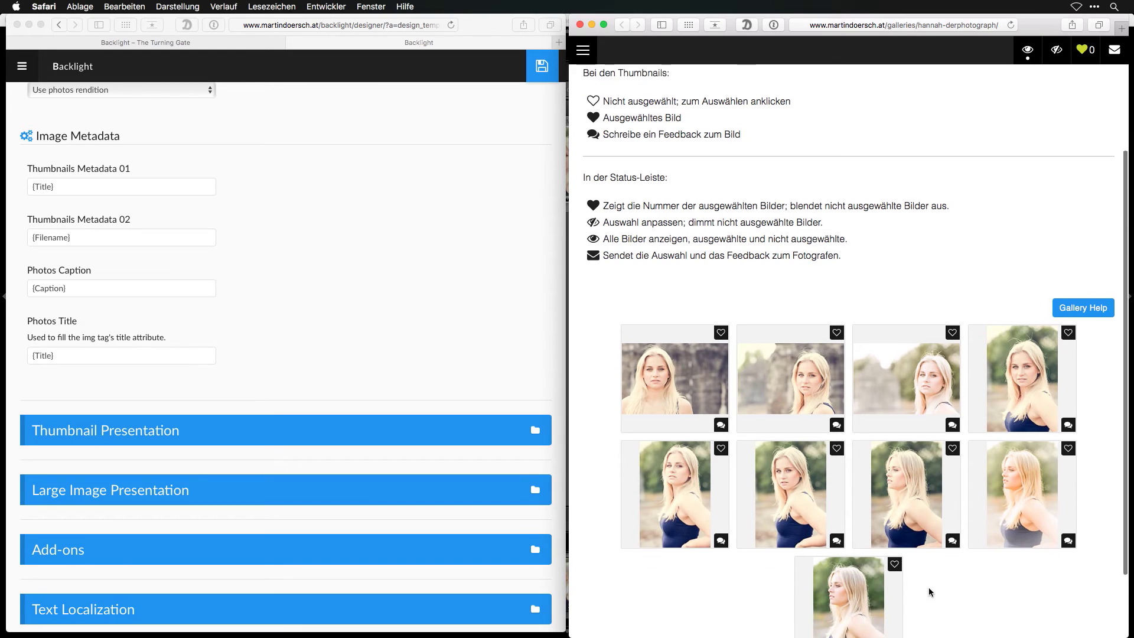
pyautogui.scroll(-3, 928, 567)
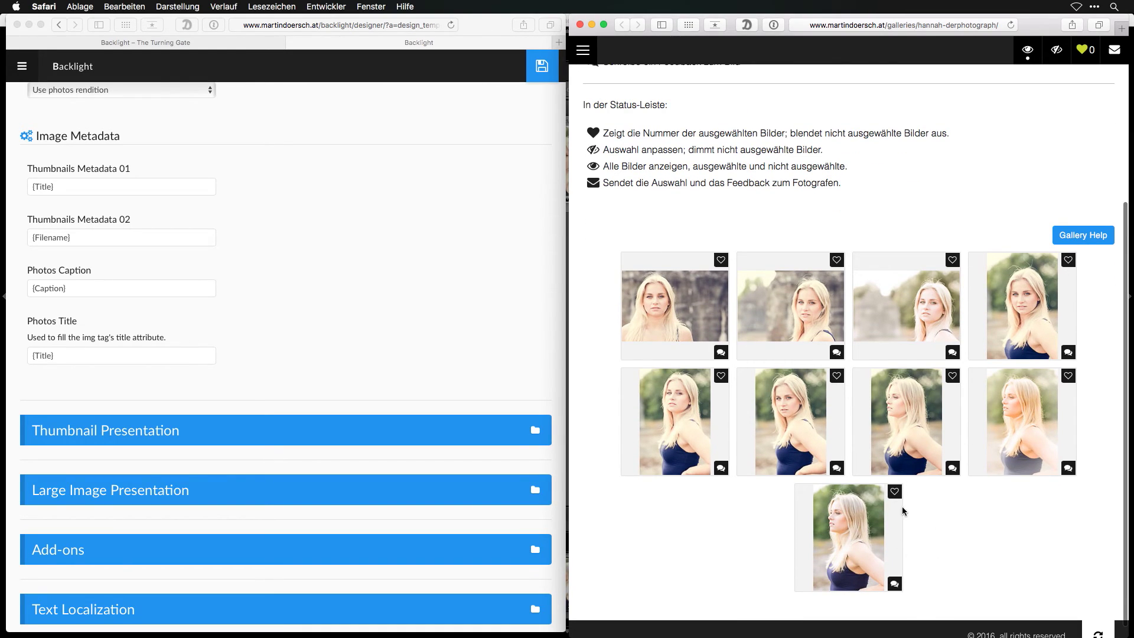
pyautogui.click(803, 456)
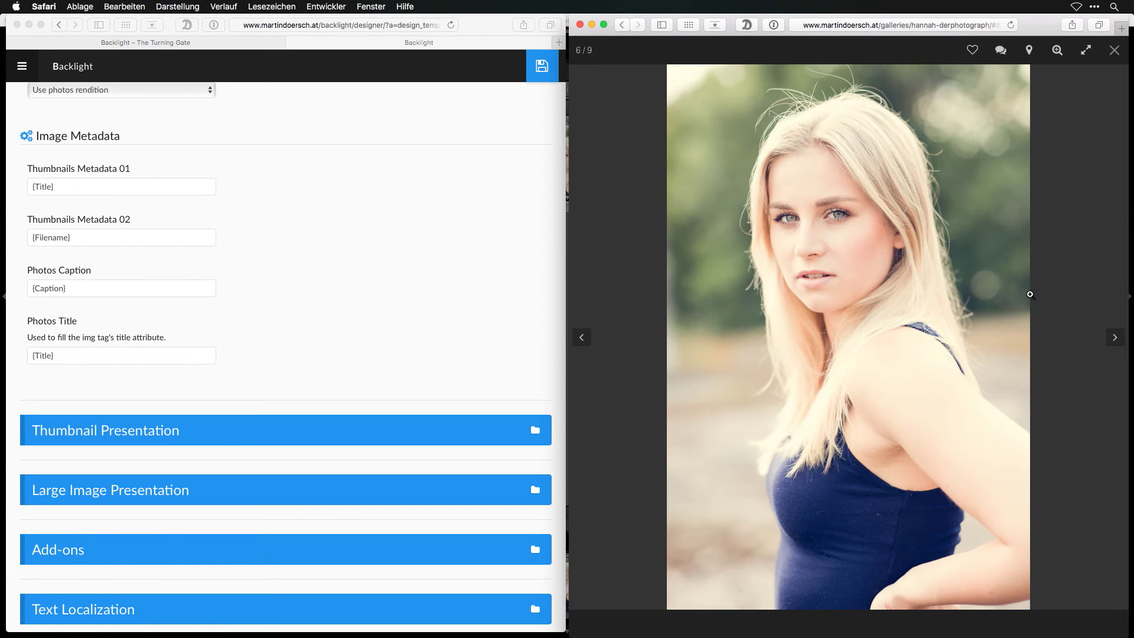
pyautogui.click(1115, 51)
pyautogui.scroll(5, 875, 213)
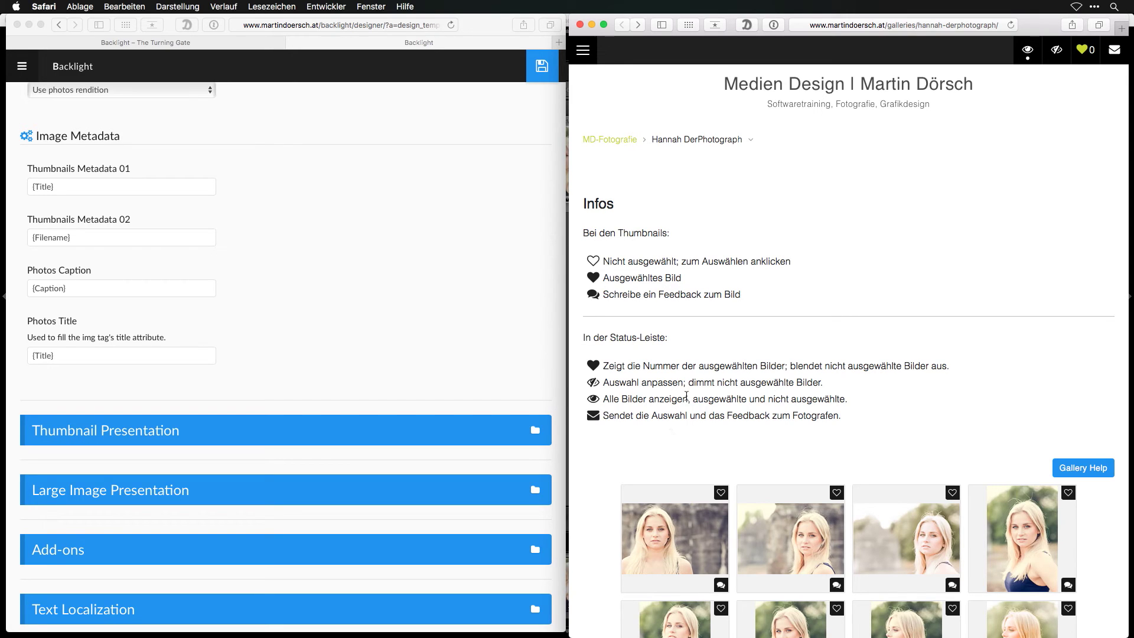
# - Check the gallery help, then scroll back to the top of the gallery
pyautogui.click(1080, 472)
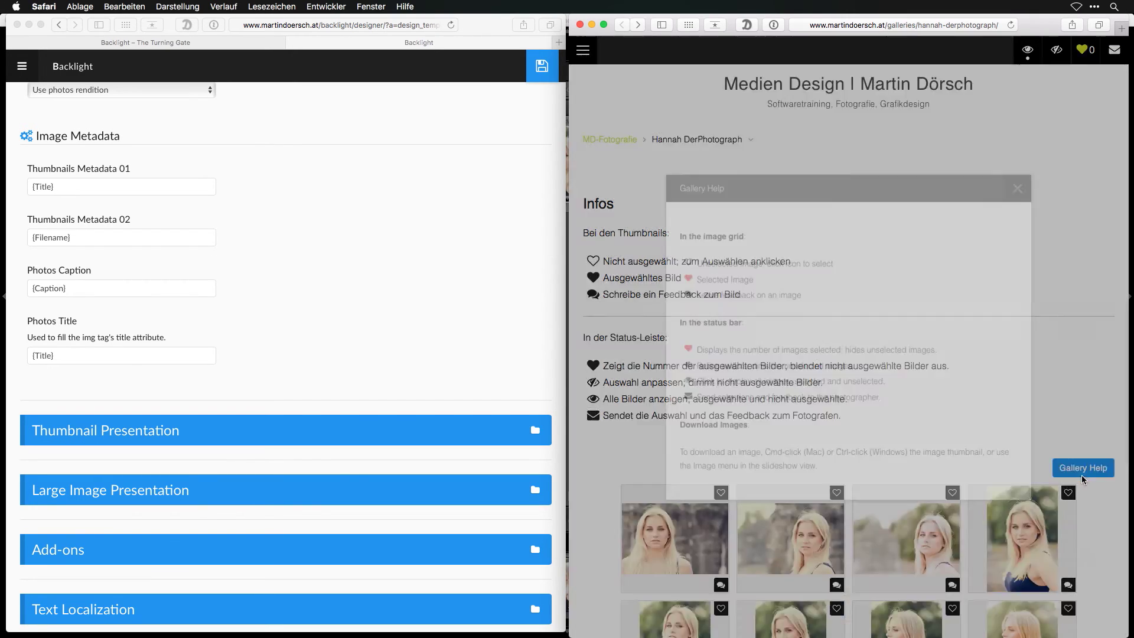
pyautogui.click(1024, 184)
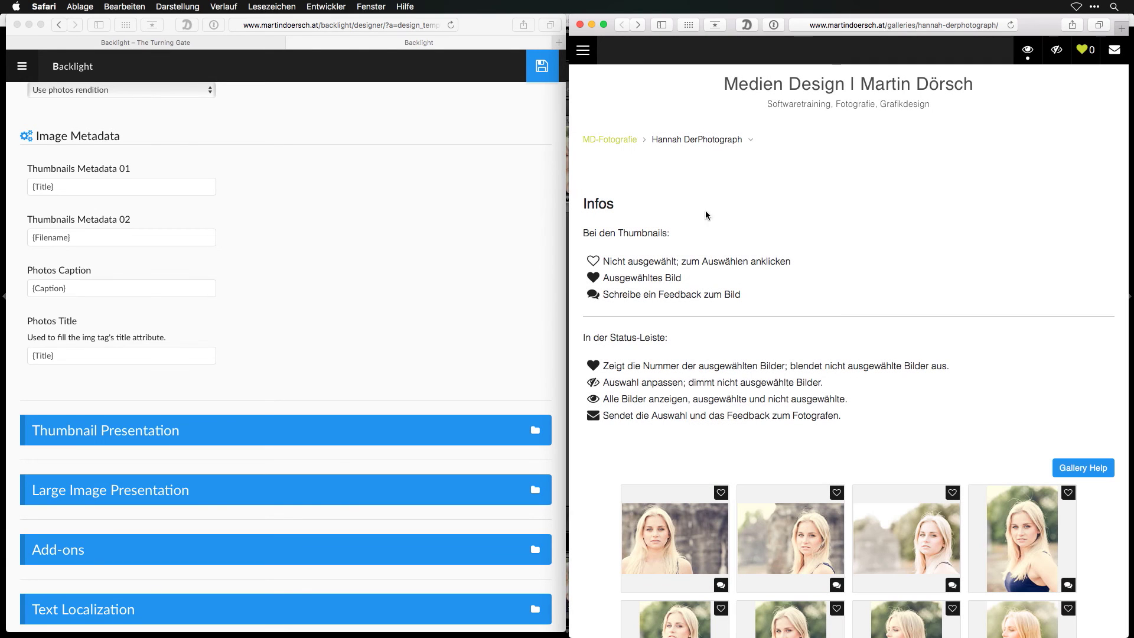
pyautogui.scroll(5, 372, 331)
pyautogui.scroll(5, 375, 353)
pyautogui.scroll(5, 377, 354)
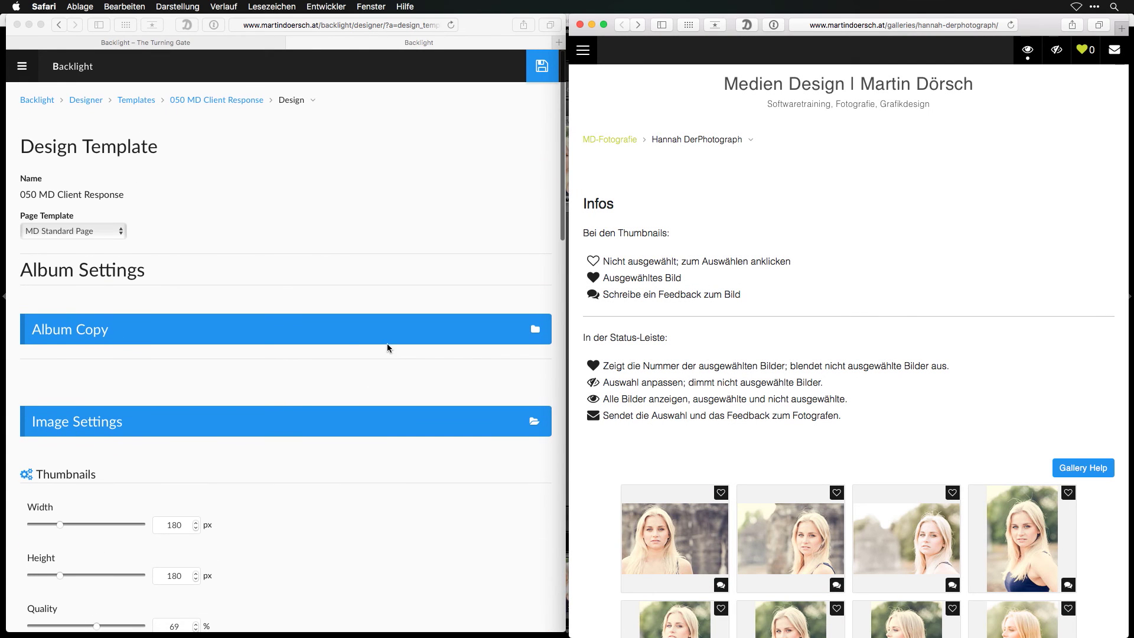
# - Clear the Album Copy main text, save the template, and reload the gallery
pyautogui.click(384, 349)
pyautogui.click(110, 332)
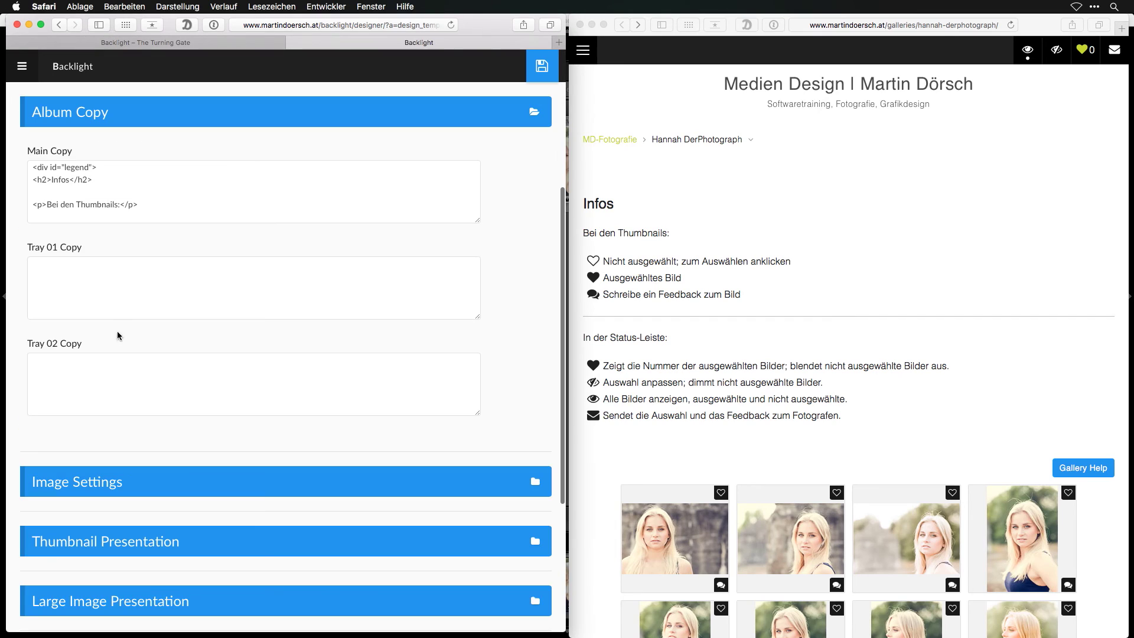
pyautogui.press('super+a')
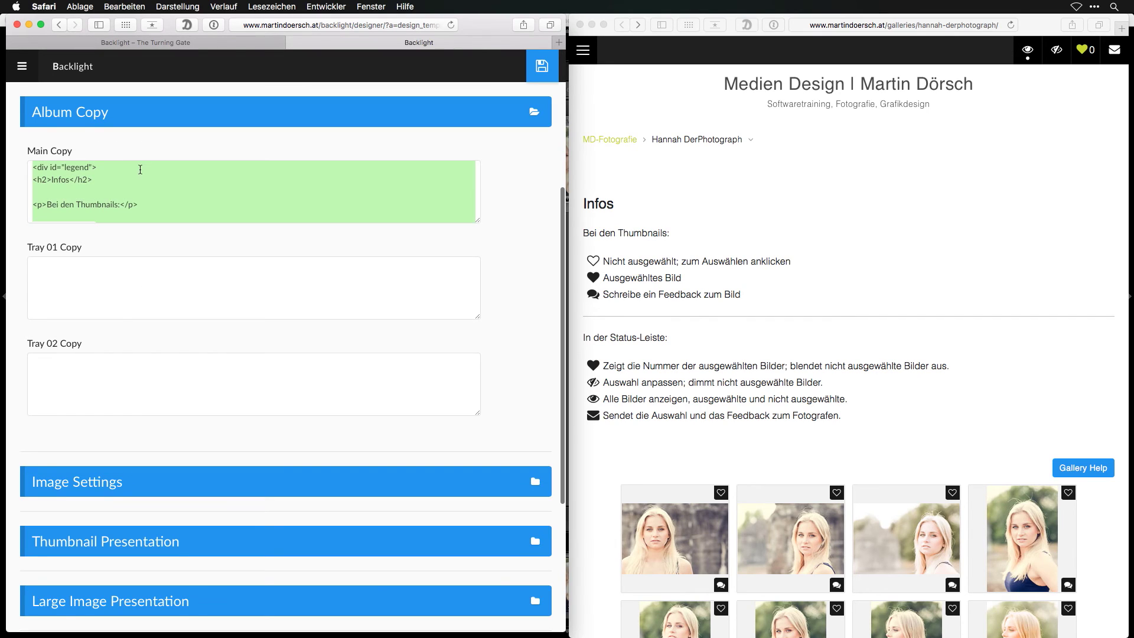
pyautogui.press('super+x')
pyautogui.press('super+s')
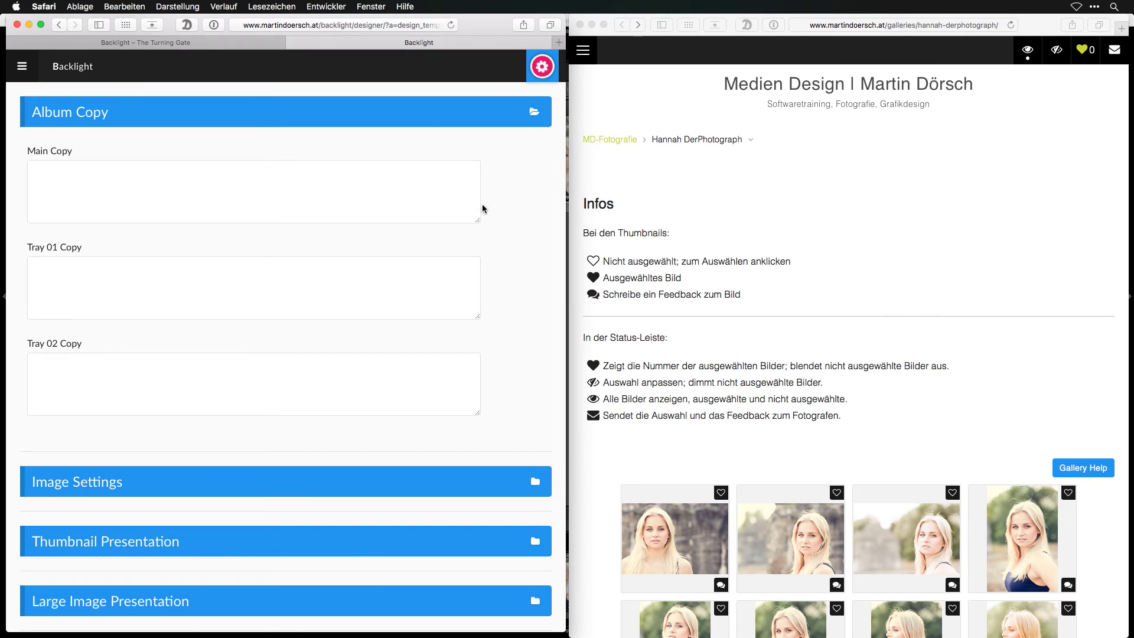
pyautogui.scroll(-3, 496, 418)
pyautogui.click(815, 232)
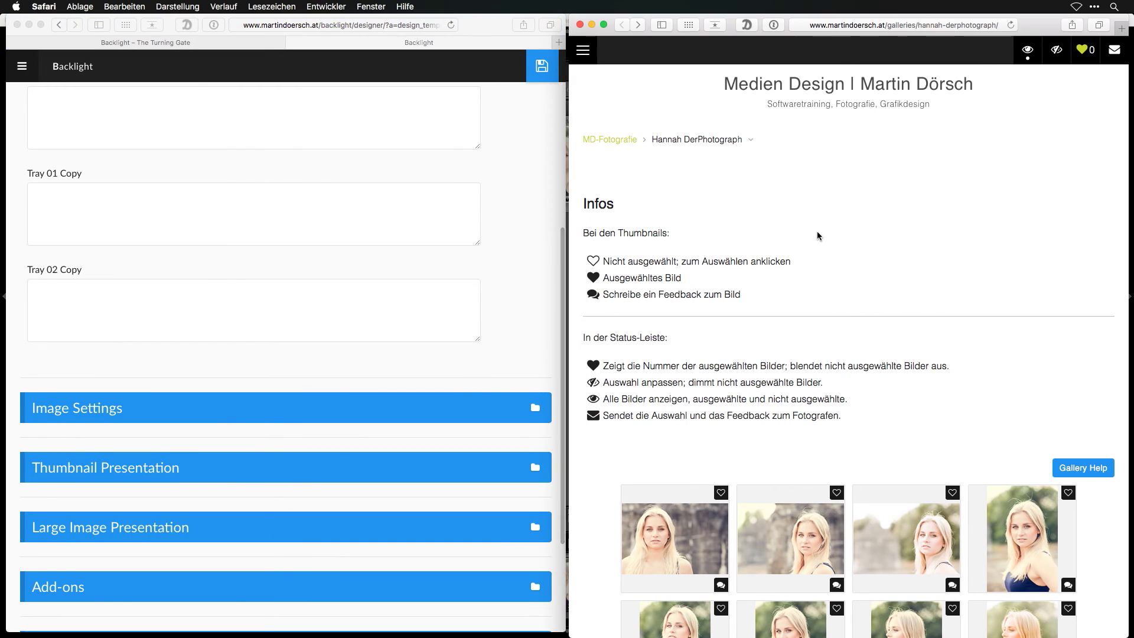
pyautogui.press('super+r')
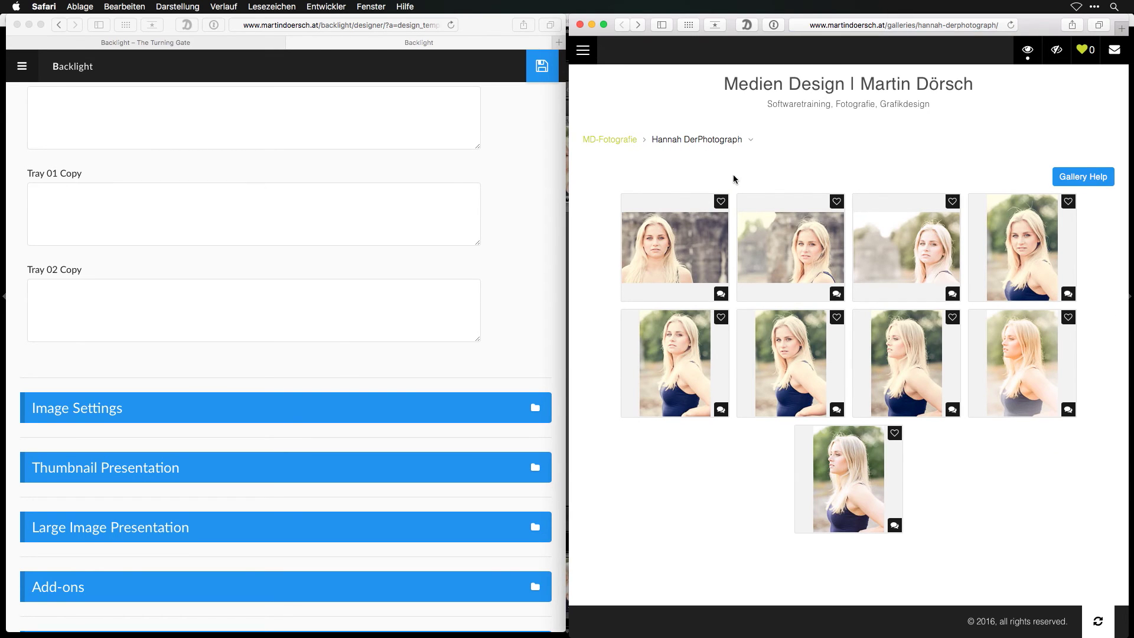
# - Page through photos 4 to 7 of 9 enlarged and mark photo 7 as selected
pyautogui.click(1092, 176)
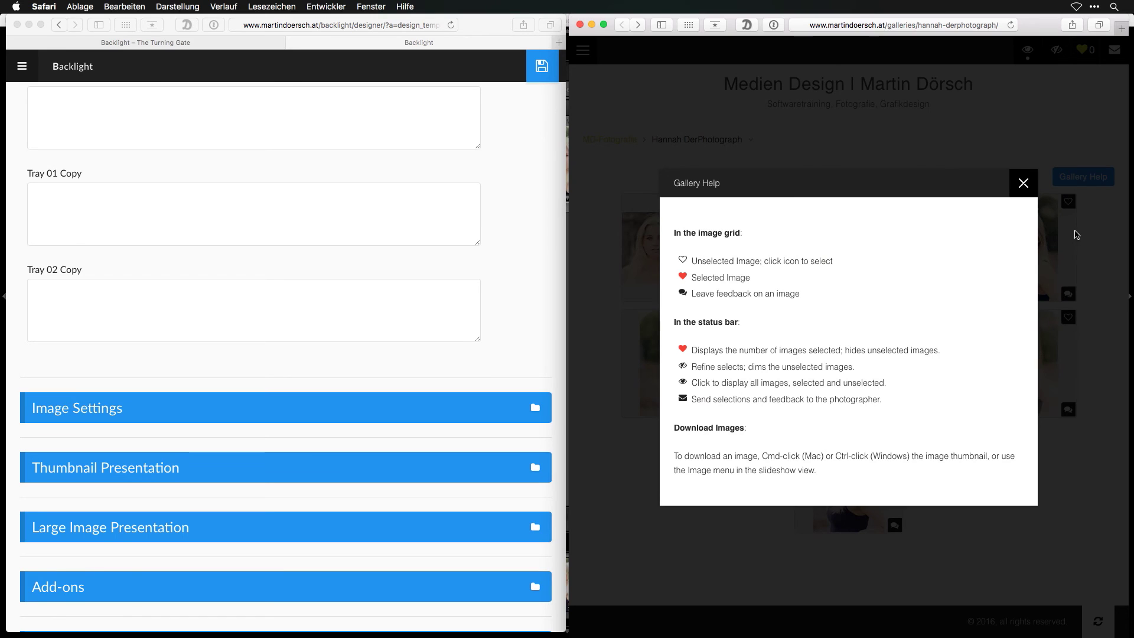
pyautogui.click(1023, 183)
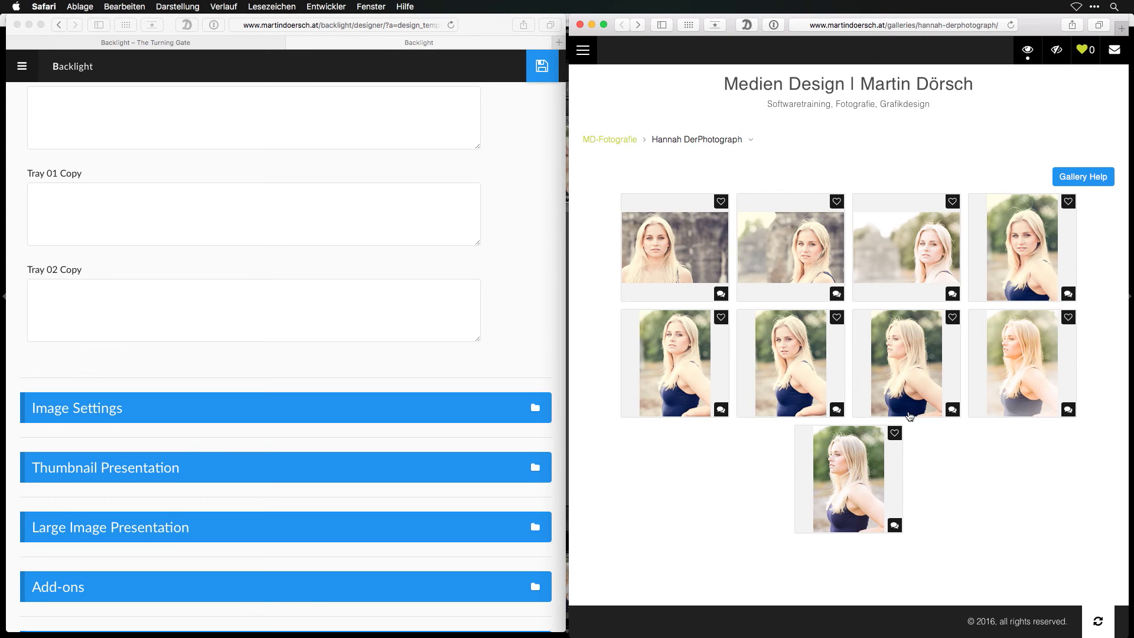
pyautogui.click(1017, 260)
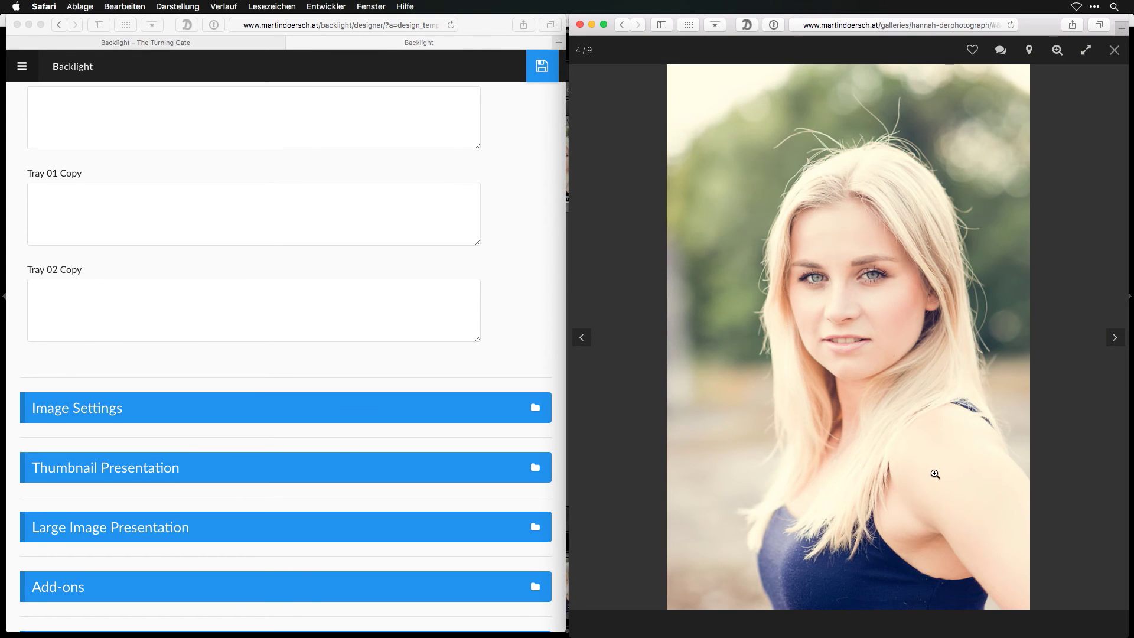
pyautogui.press('Right')
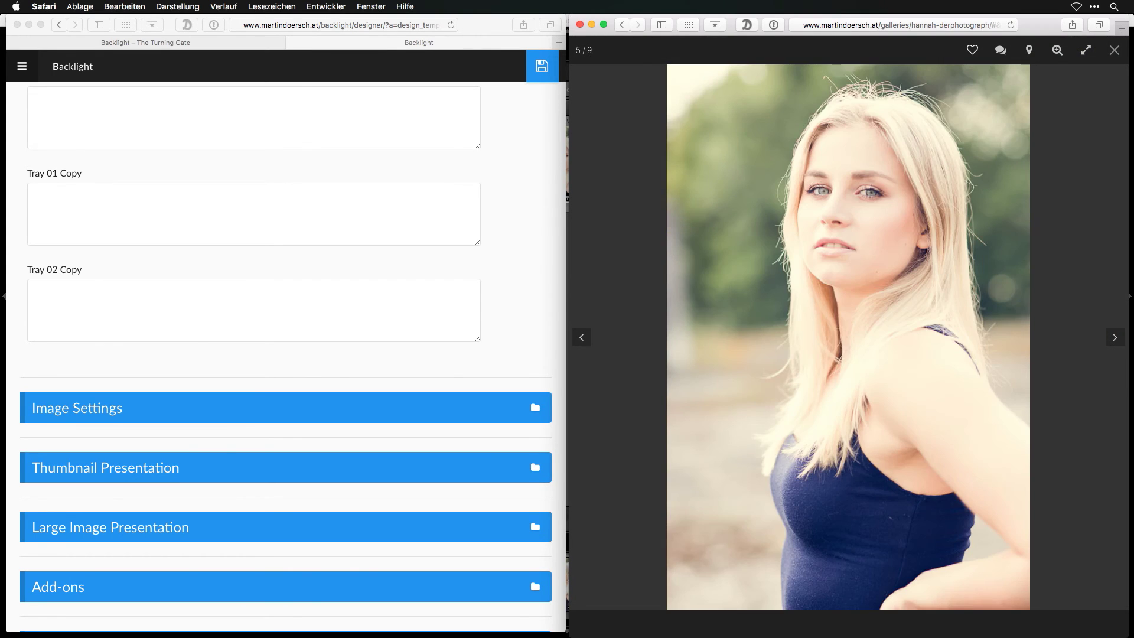
pyautogui.press('Right')
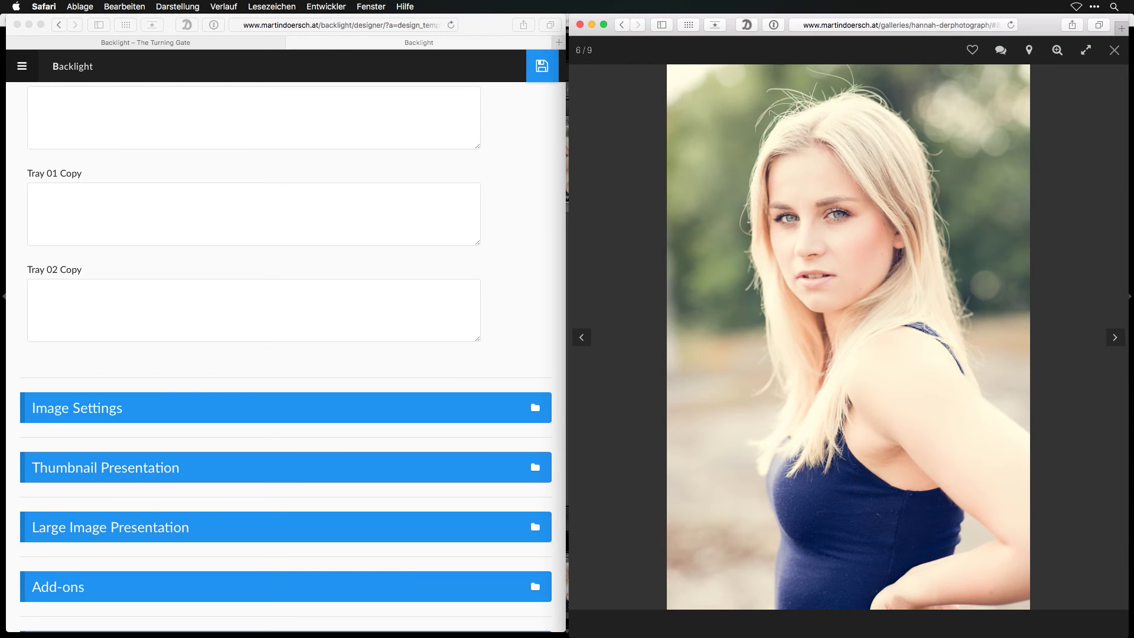
pyautogui.press('Right')
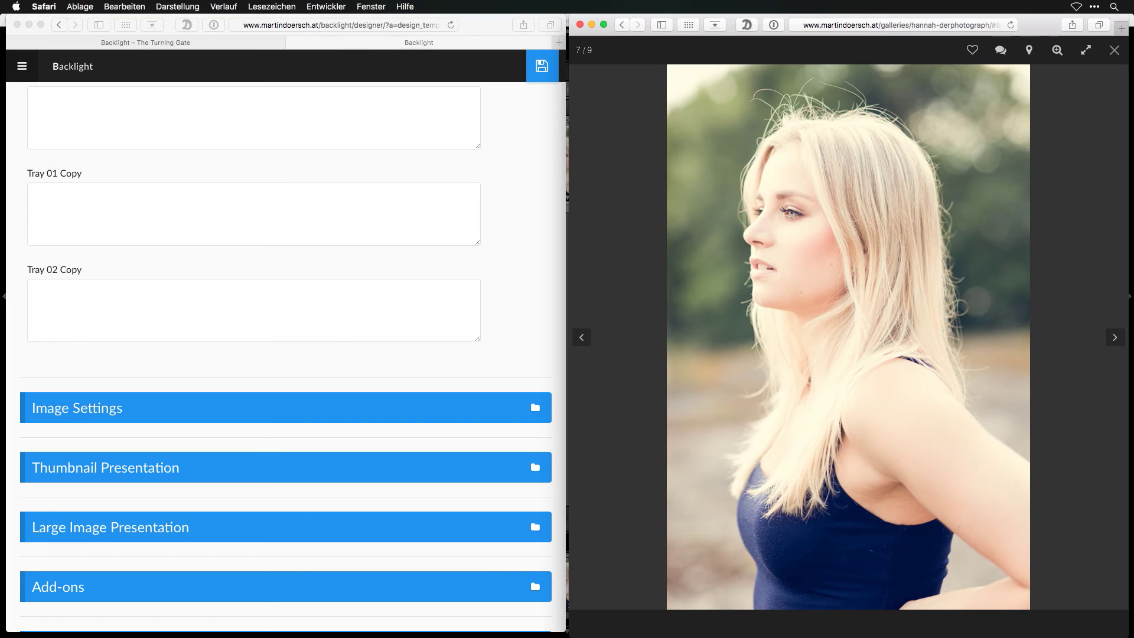
pyautogui.press('f')
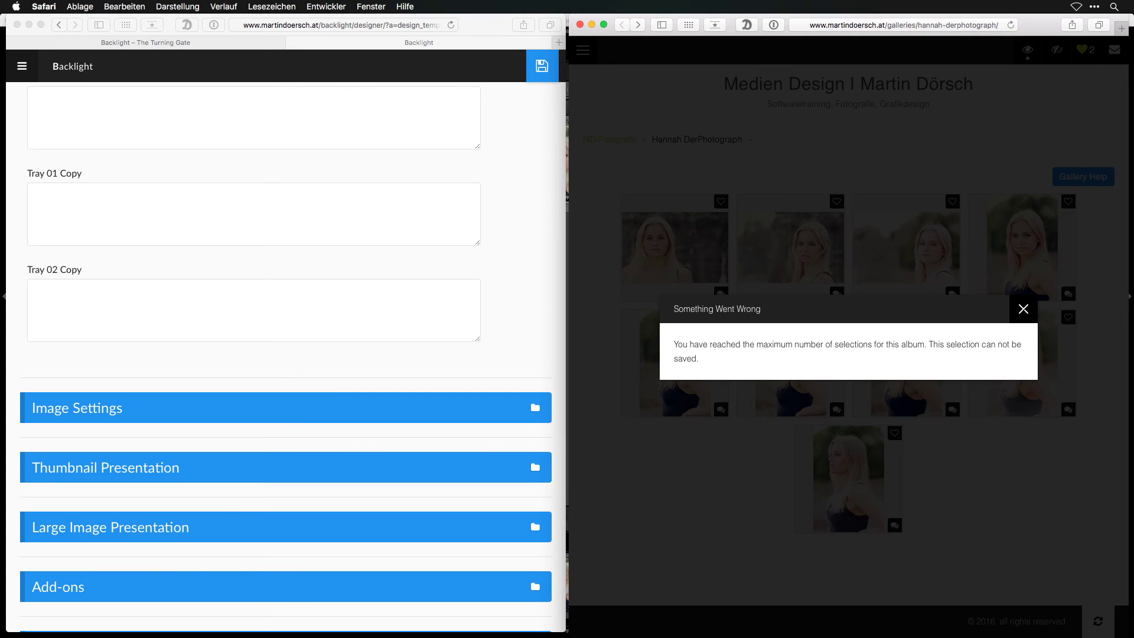
# - Dismiss Backlight's selection-limit warning with two photos hearted, then switch to Lightroom
pyautogui.press('Escape')
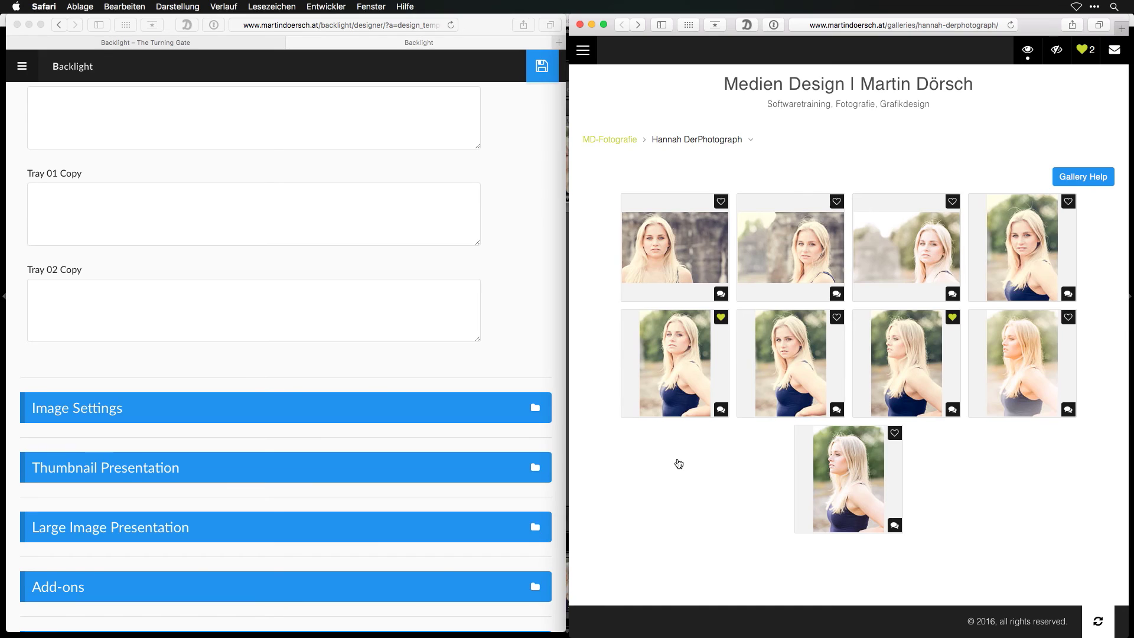
pyautogui.press('super+Tab')
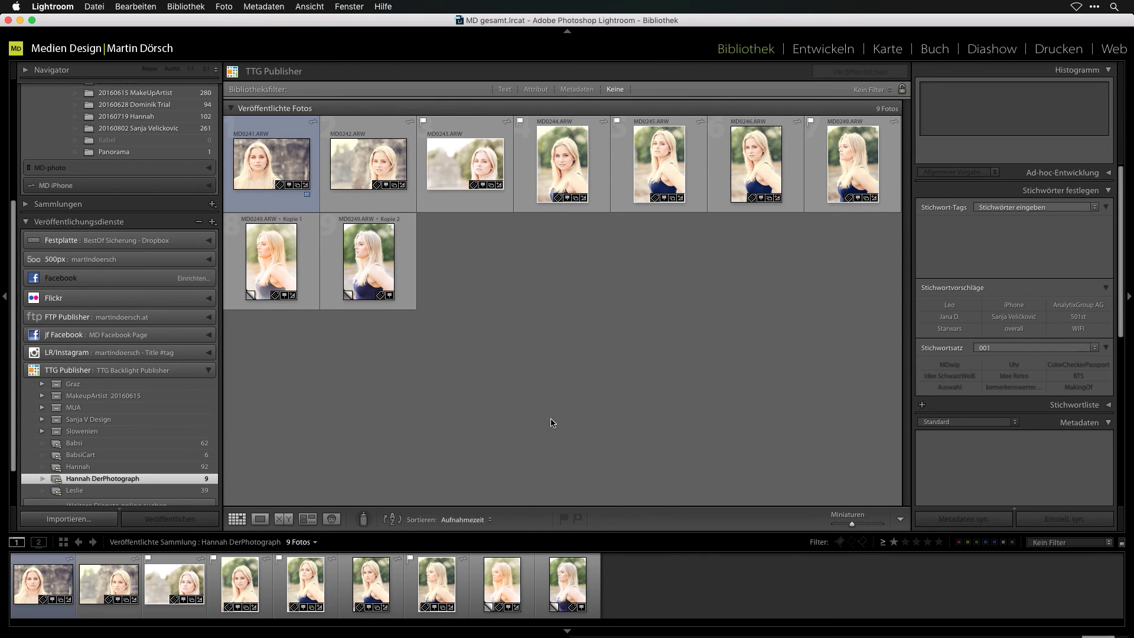
# - Convert MD0244 to black and white in Loupe view and return to the collection grid
pyautogui.click(568, 171)
pyautogui.doubleClick(577, 201)
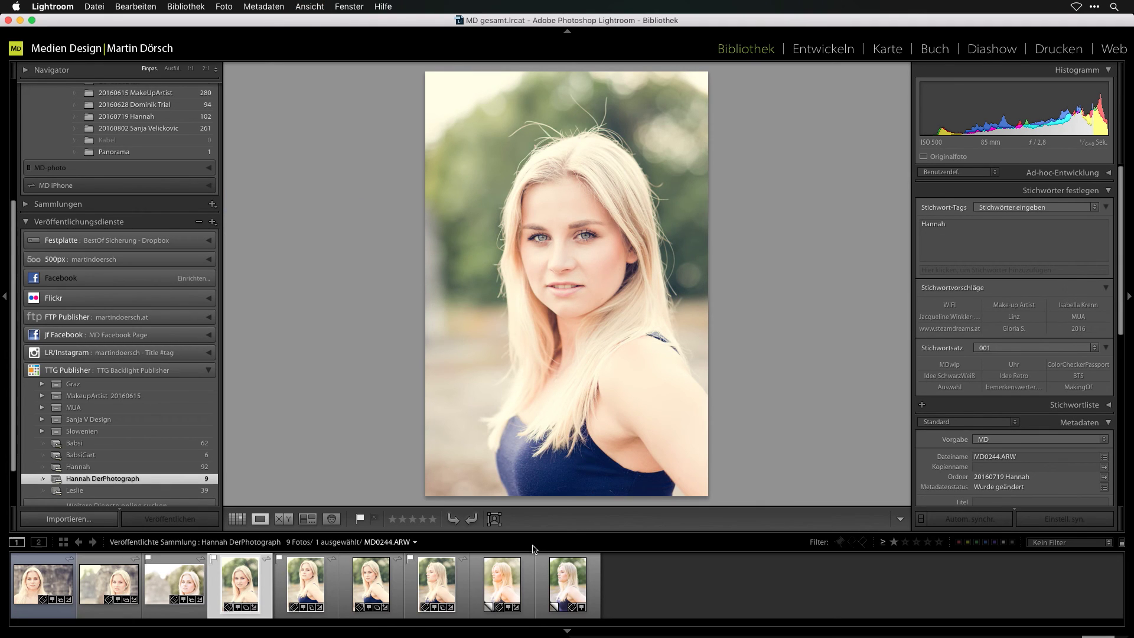
pyautogui.click(579, 578)
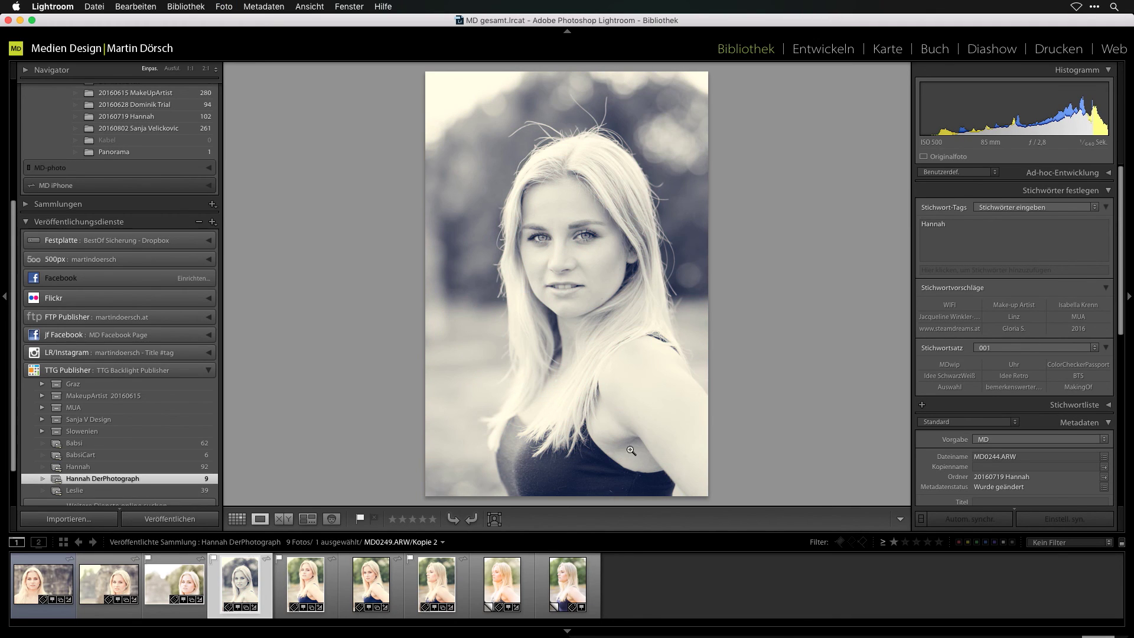
pyautogui.press('g')
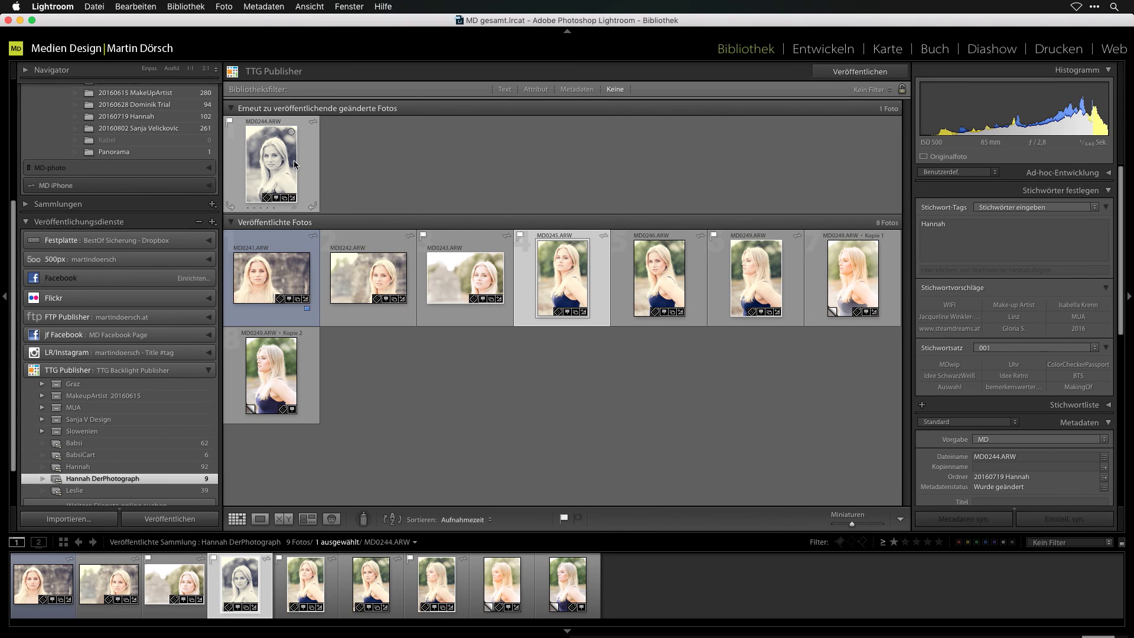
pyautogui.moveTo(271, 164)
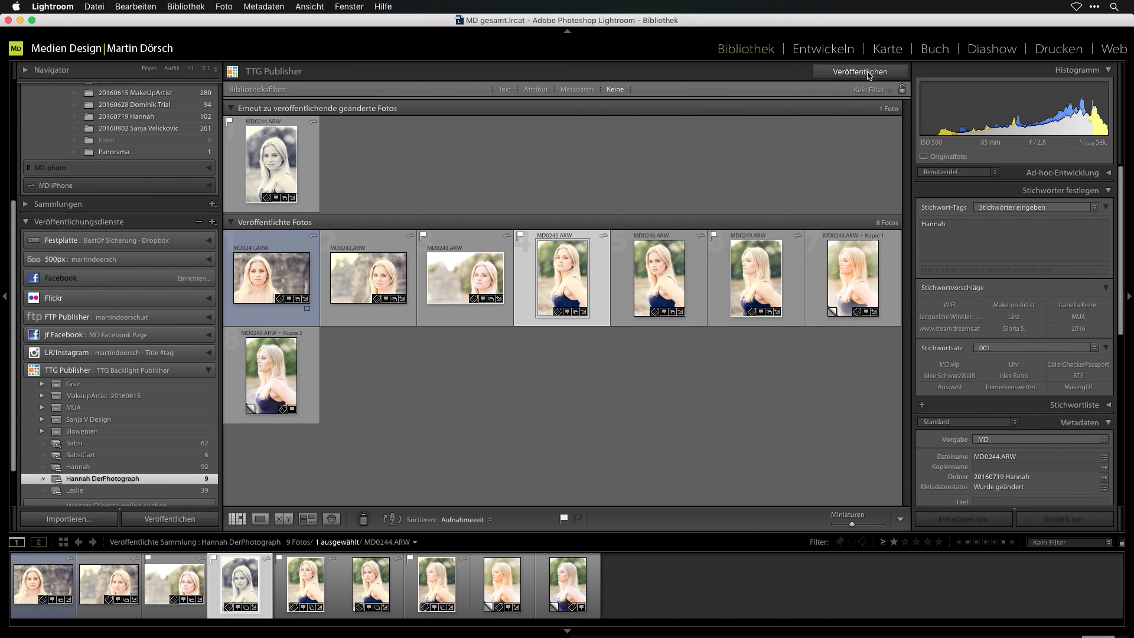
# - Republish the black-and-white MD0244 to the gallery via Veröffentlichen, then return to Lightroom
pyautogui.click(869, 71)
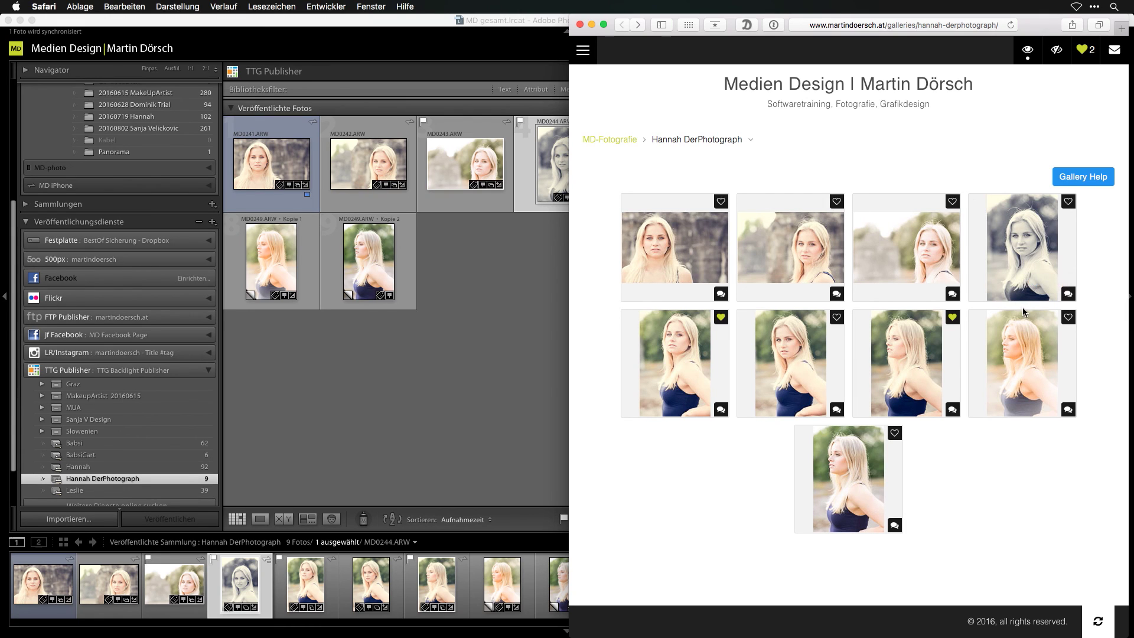
pyautogui.click(519, 384)
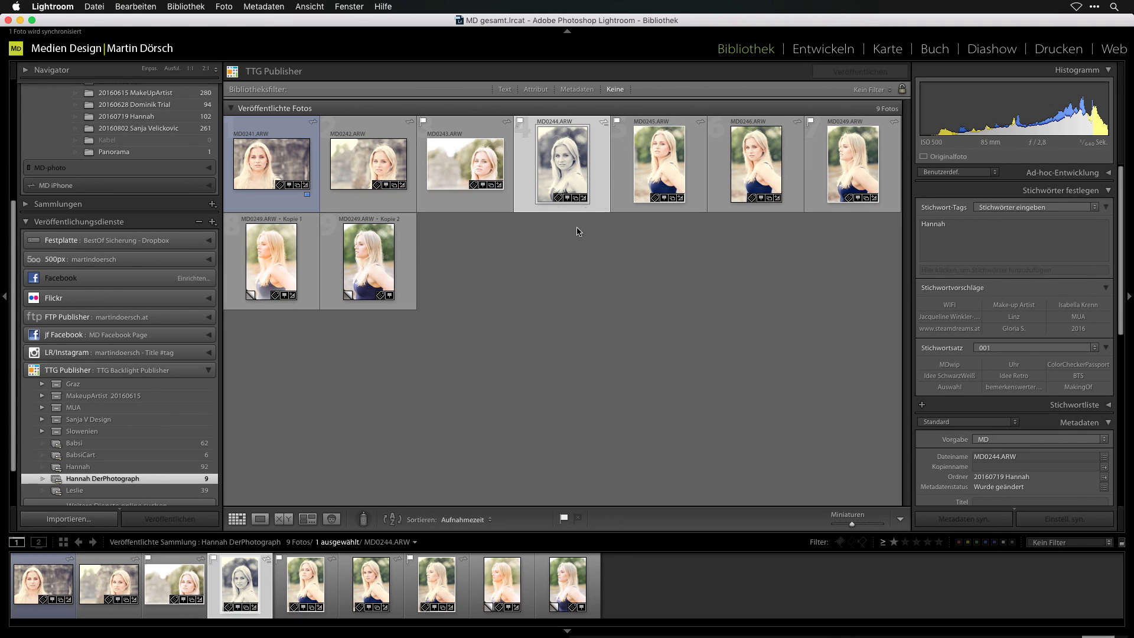
# - Undo the black-and-white conversion so MD0244 is back in colour
pyautogui.press('super+z')
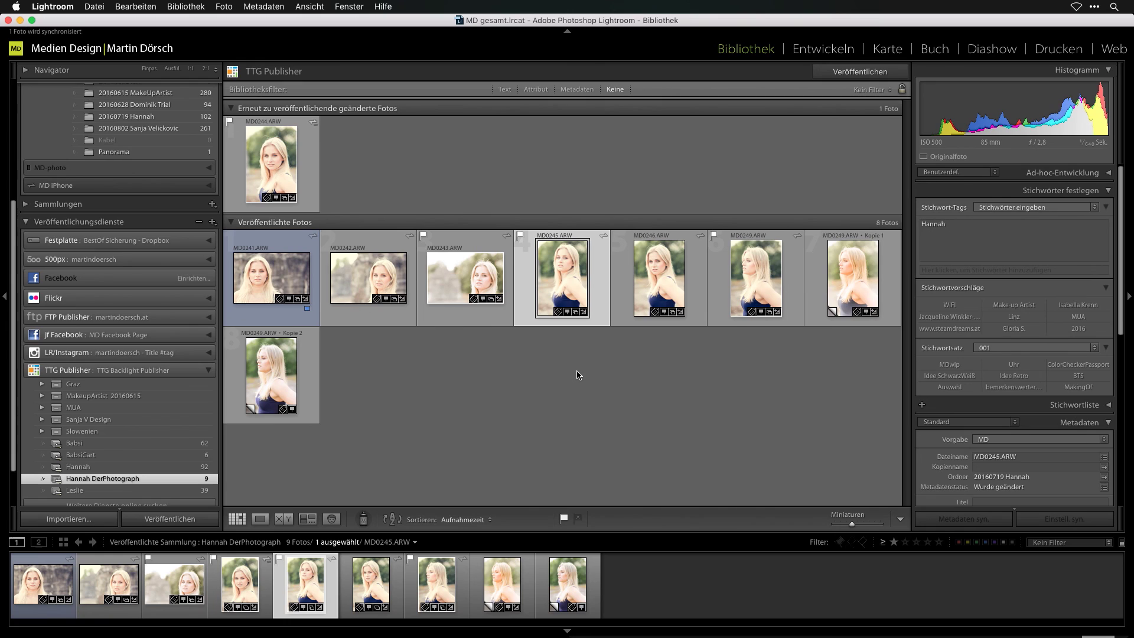
pyautogui.press('super+z')
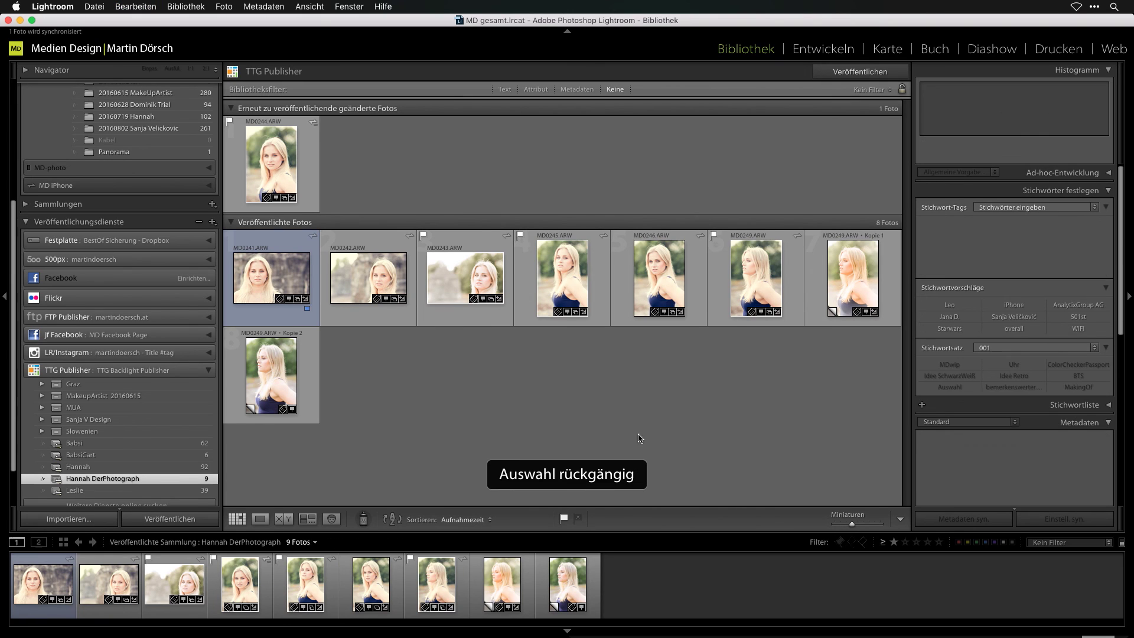
pyautogui.click(279, 156)
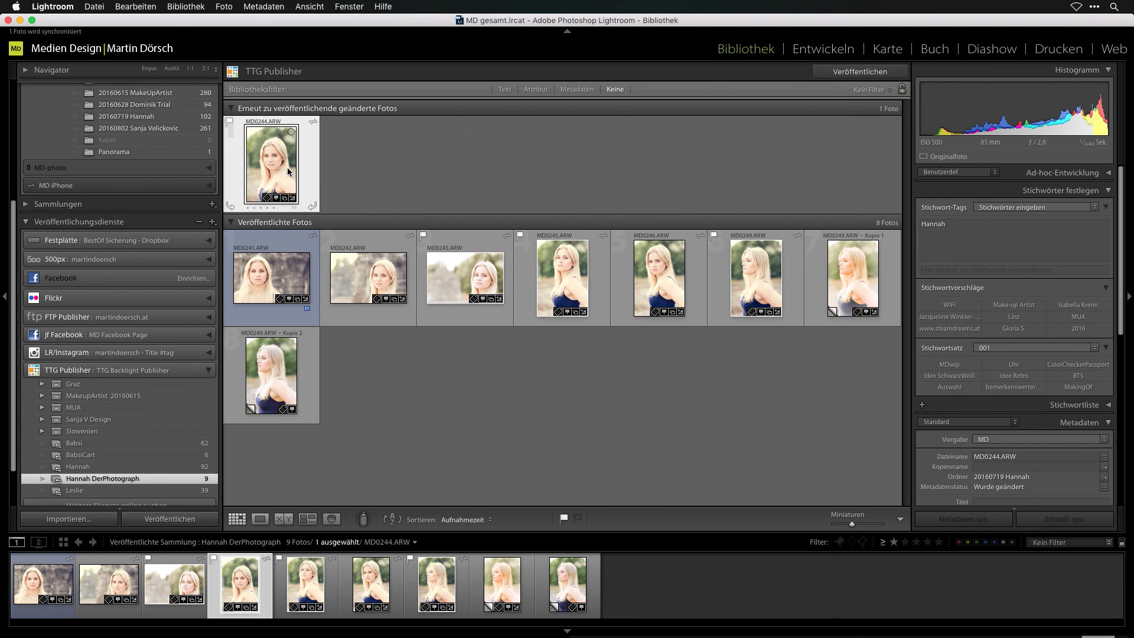
# - Add a black-and-white virtual copy of MD0244 and remove MD0249 Kopie 1 from the collection
pyautogui.press('super+apostrophe')
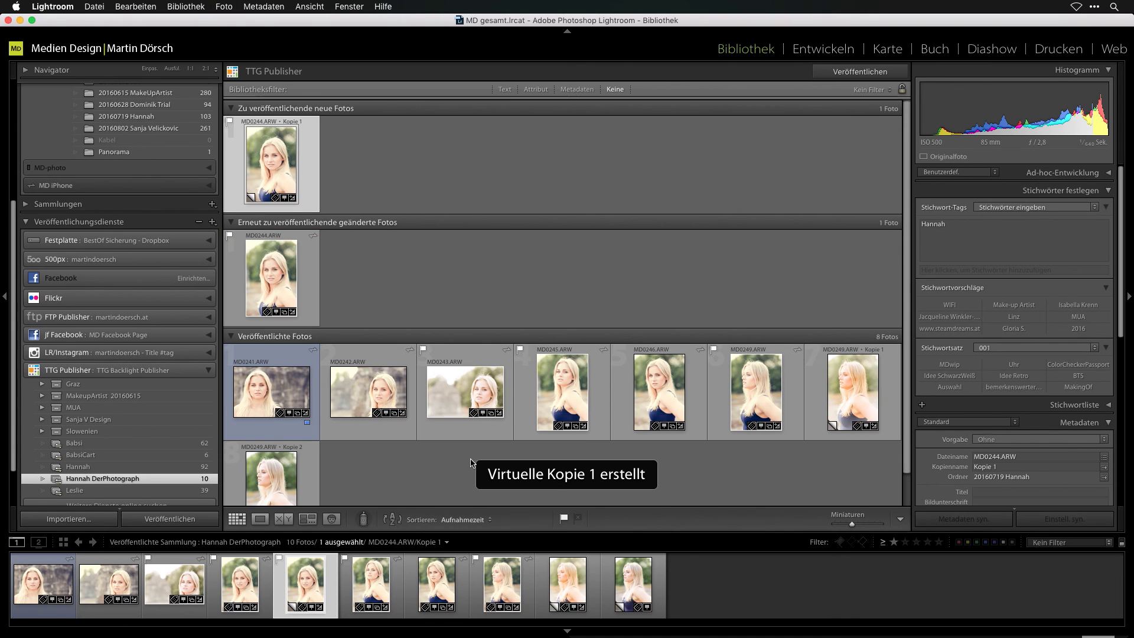
pyautogui.moveTo(271, 164)
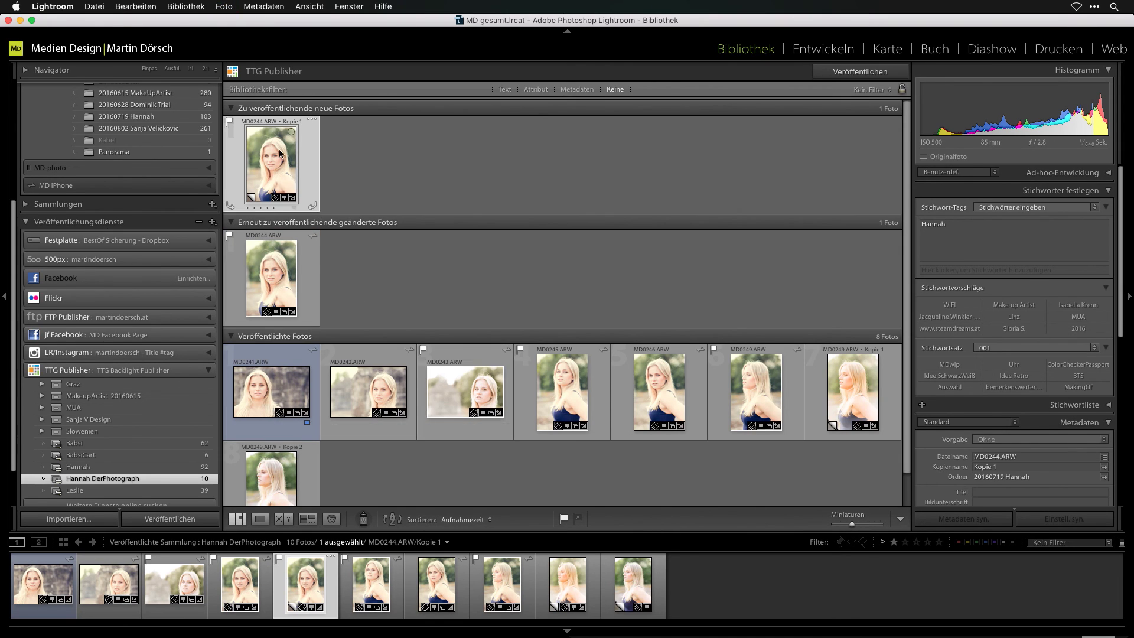
pyautogui.press('v')
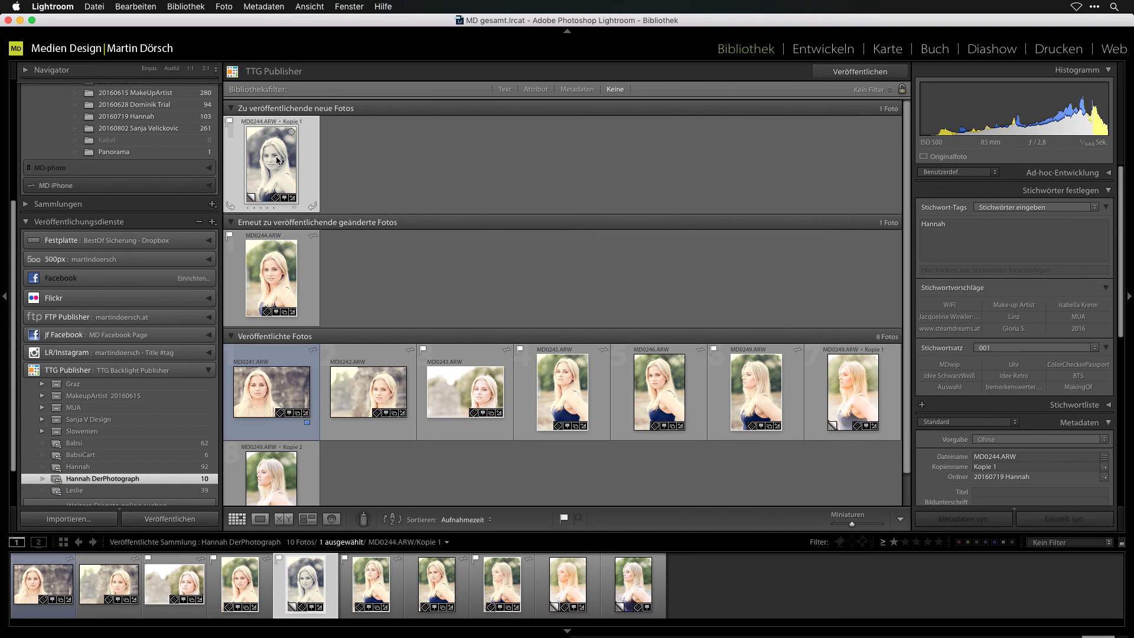
pyautogui.click(860, 393)
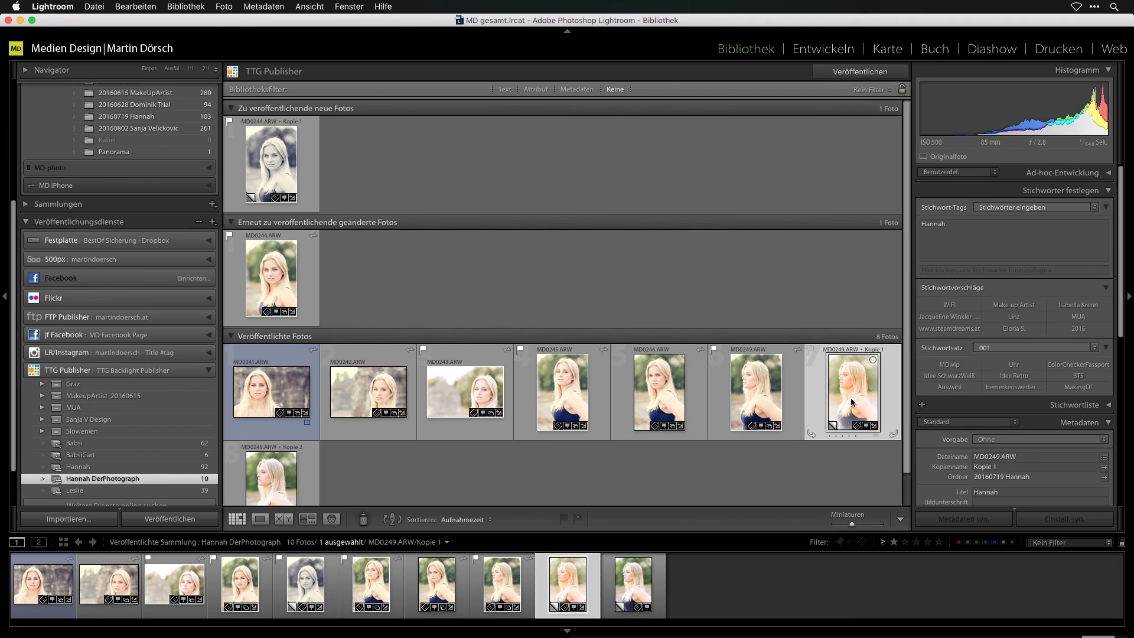
pyautogui.press('Delete')
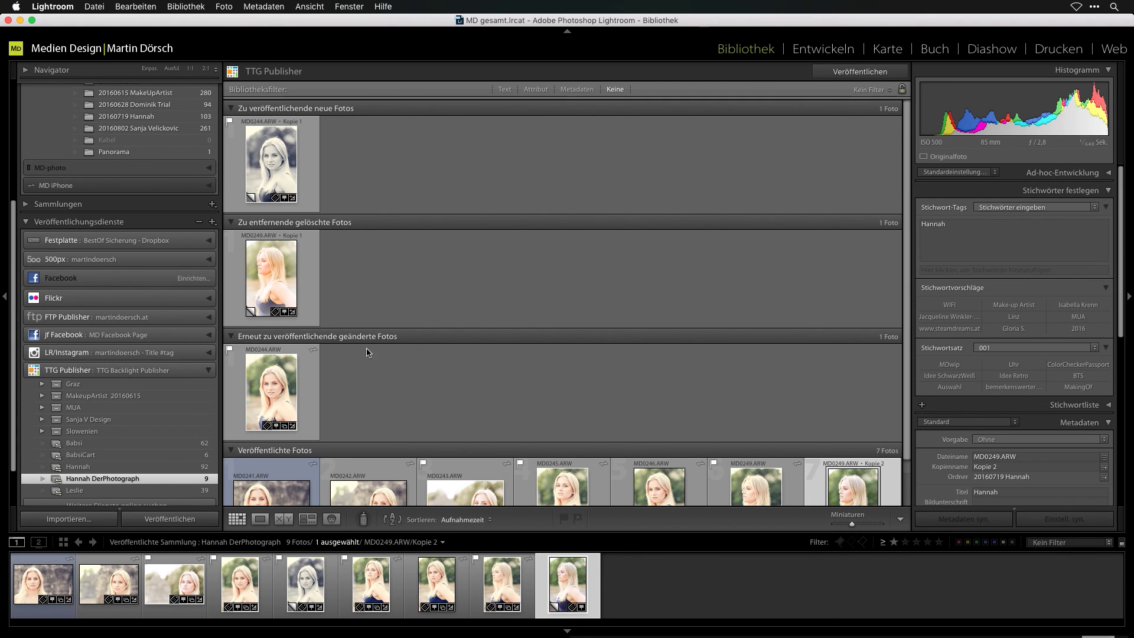
# - Publish the queued changes with Veröffentlichen and reload the gallery in Safari to verify
pyautogui.click(869, 72)
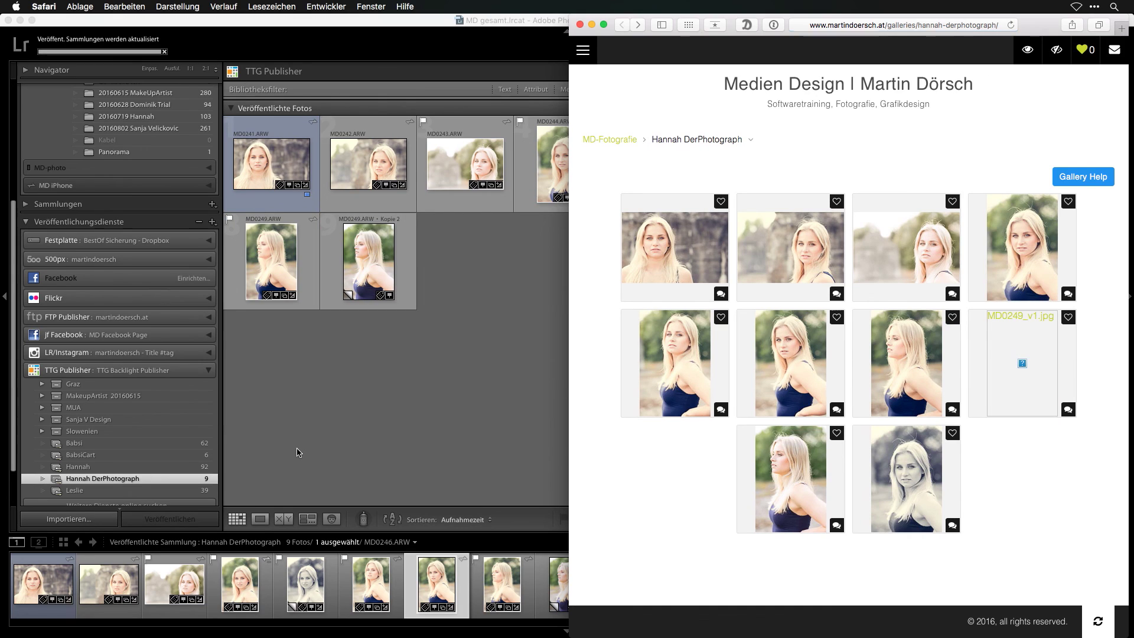
pyautogui.click(1012, 25)
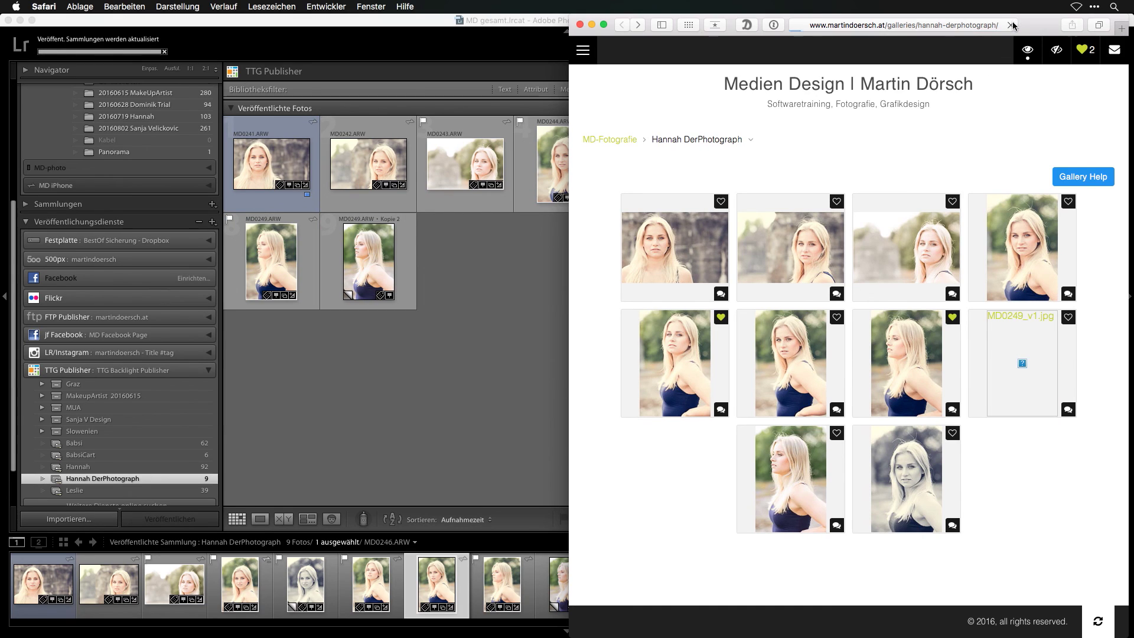